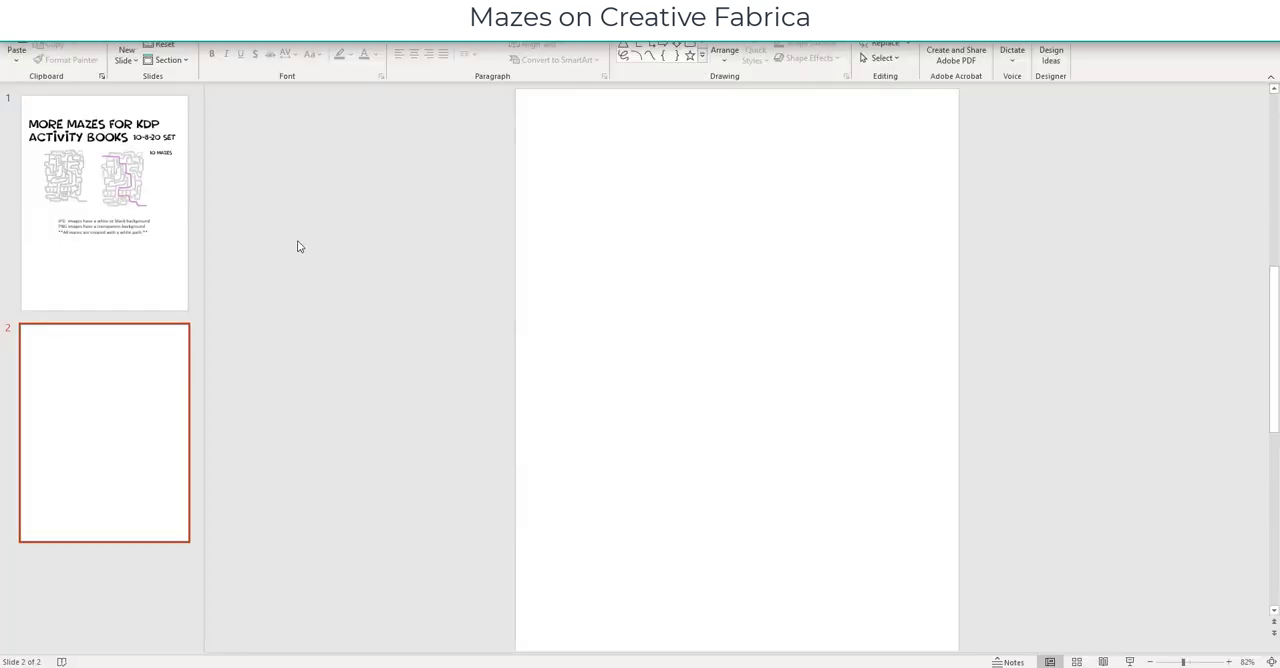
- Review the custom slide size in the slide master, accept the settings and return to the normal slide view
click(160, 174)
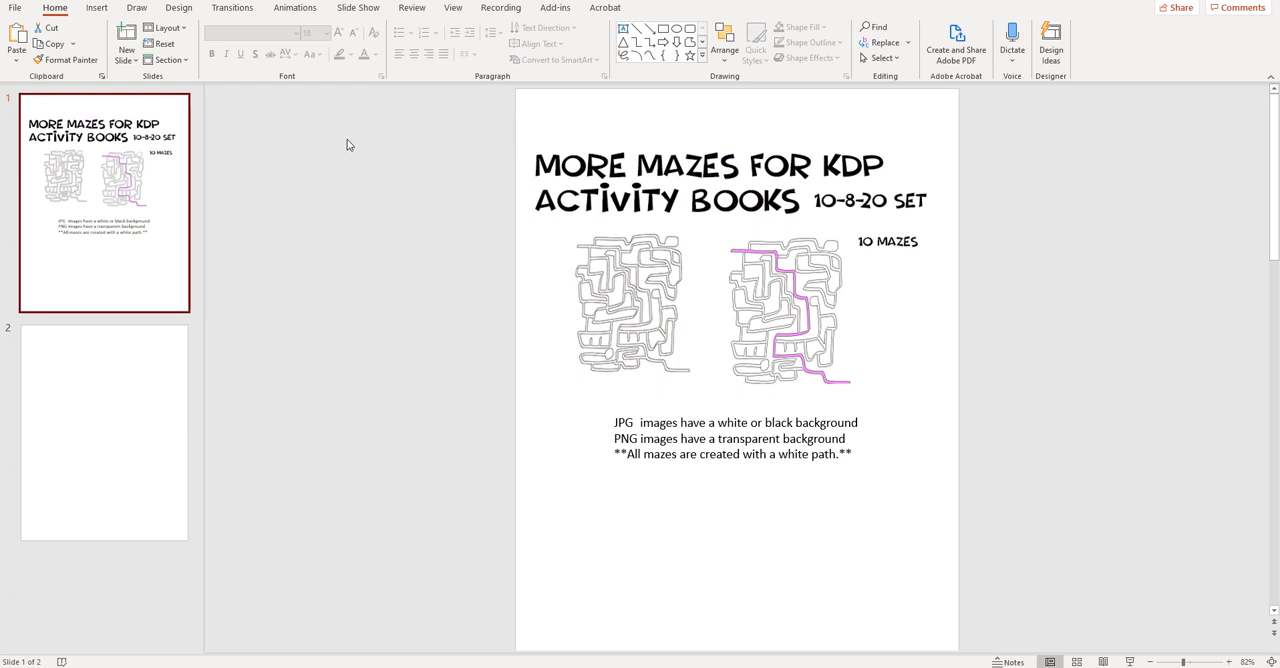
click(454, 9)
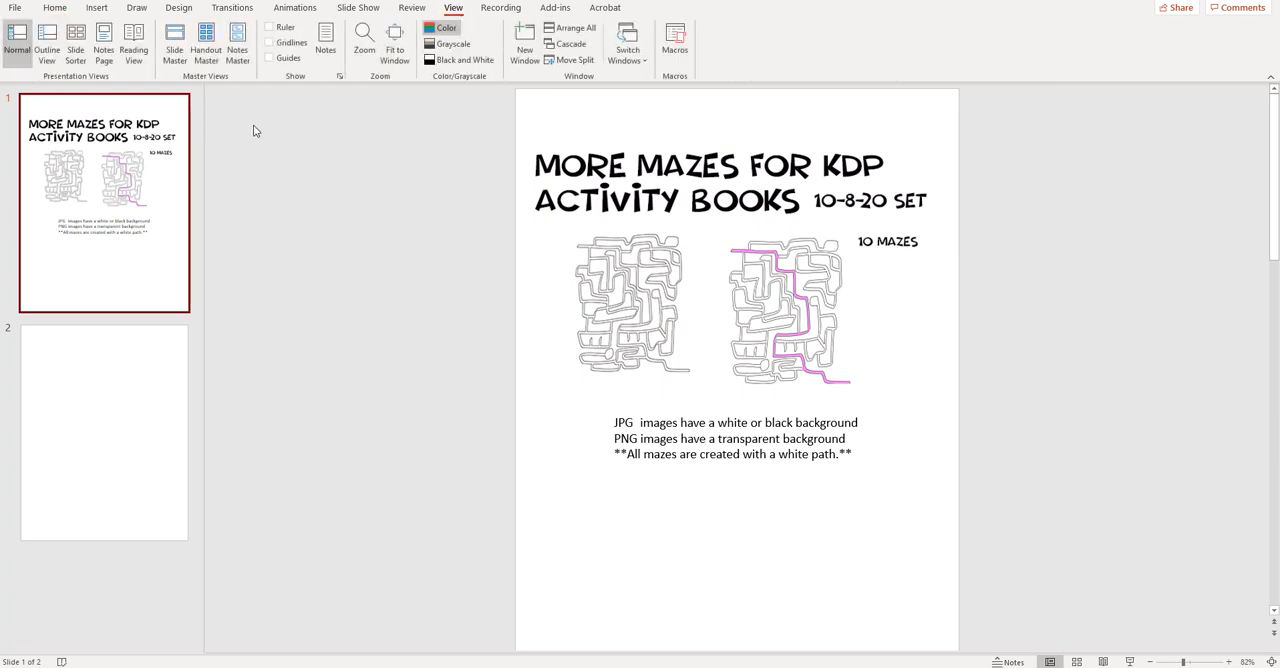
click(174, 48)
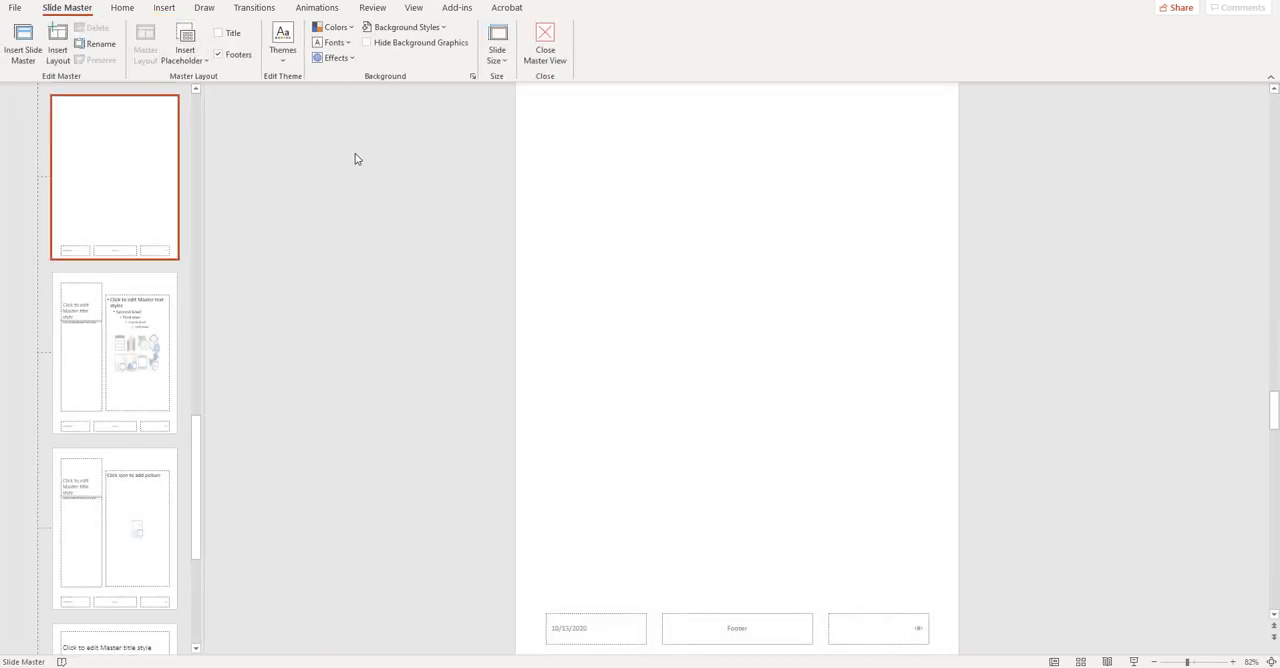
click(497, 52)
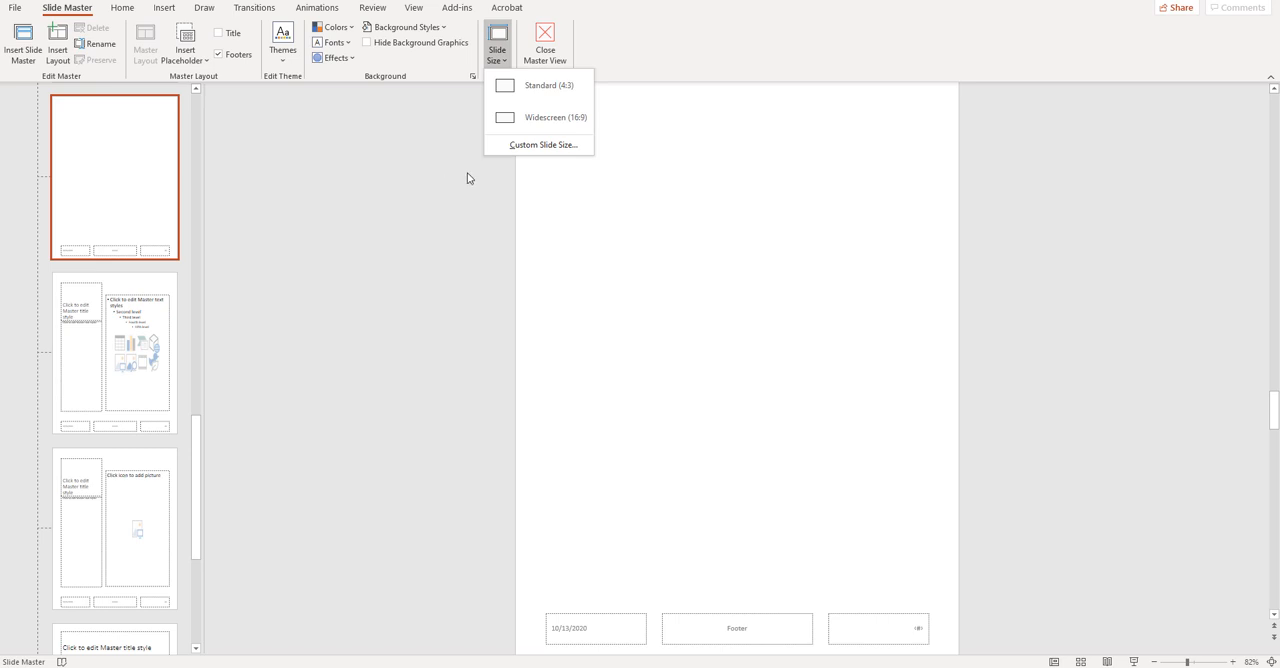
click(551, 146)
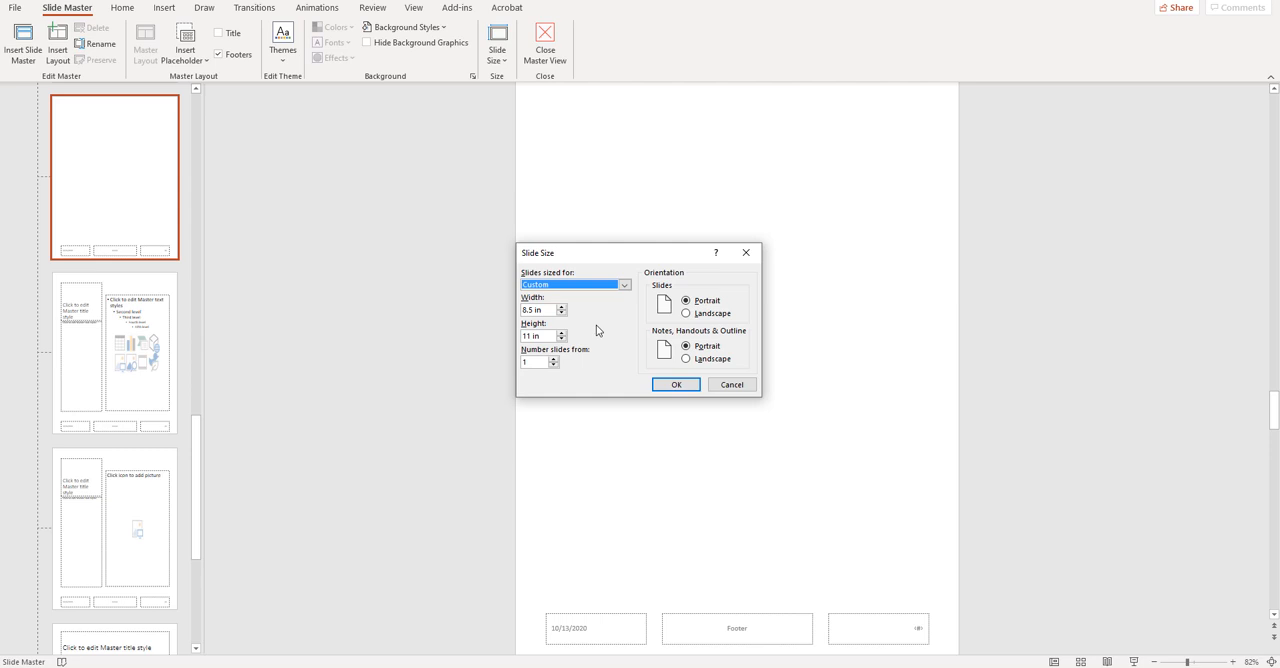
click(676, 384)
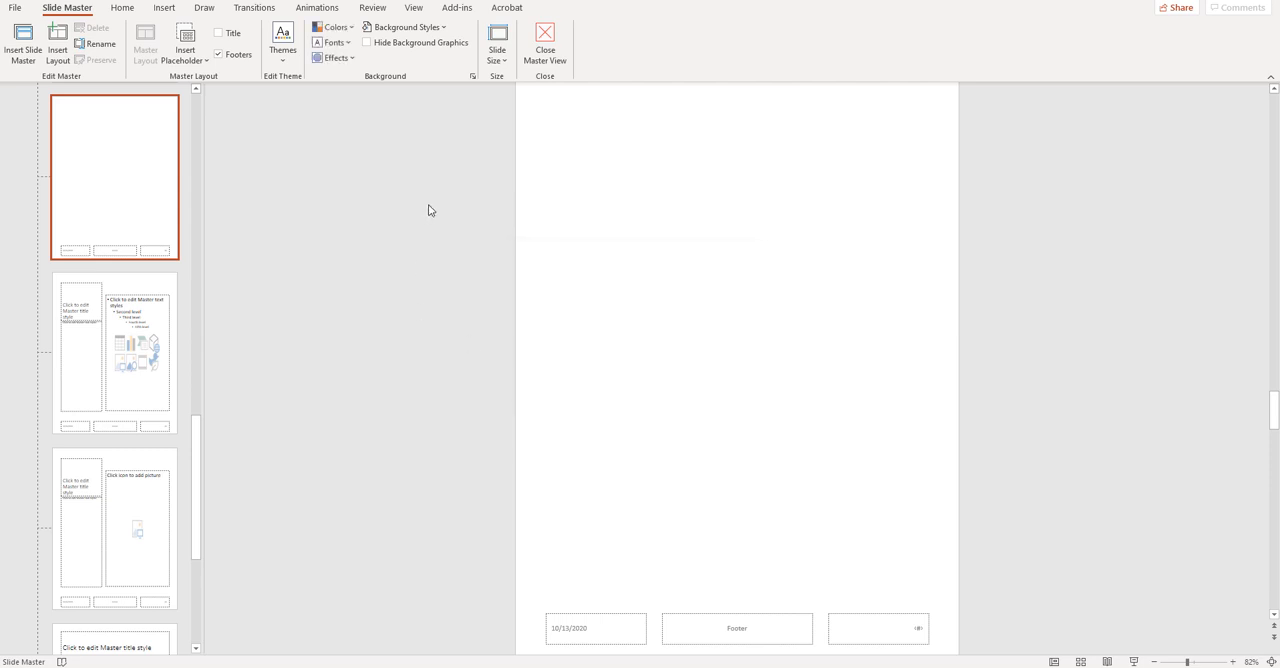
click(544, 42)
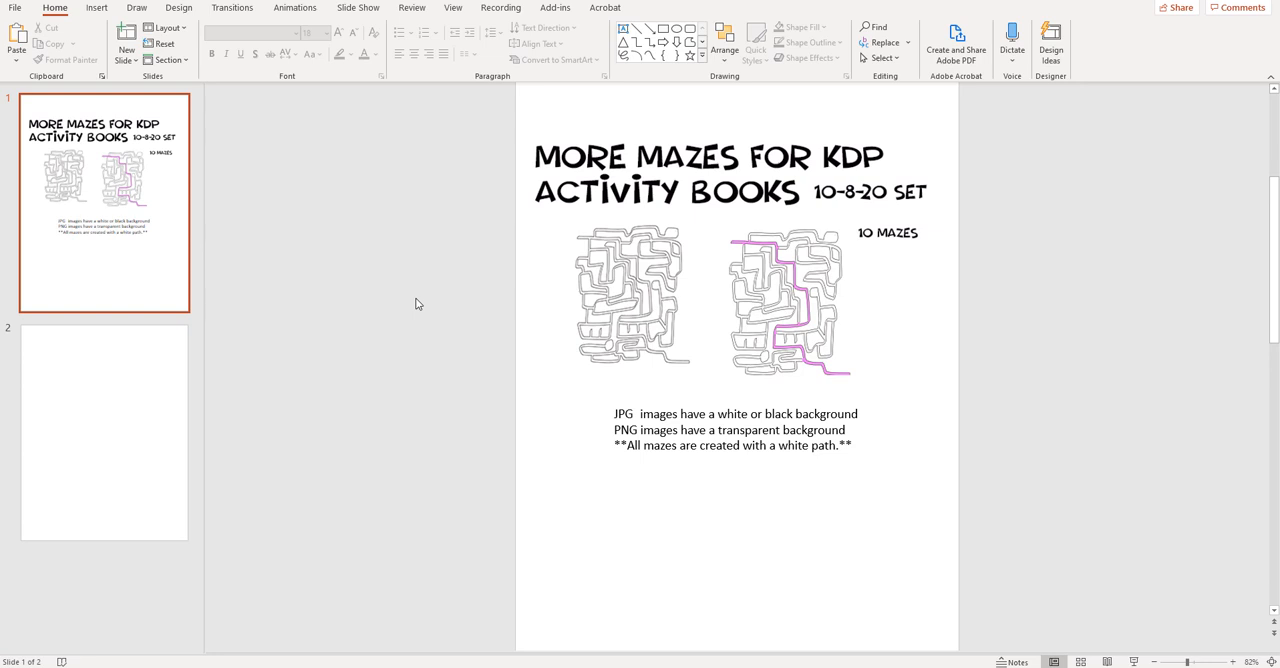
- Insert the maze image m8 10-8-20.jpg from the Mazes 10-8-20 folder onto the blank slide 2
key(alt+Tab)
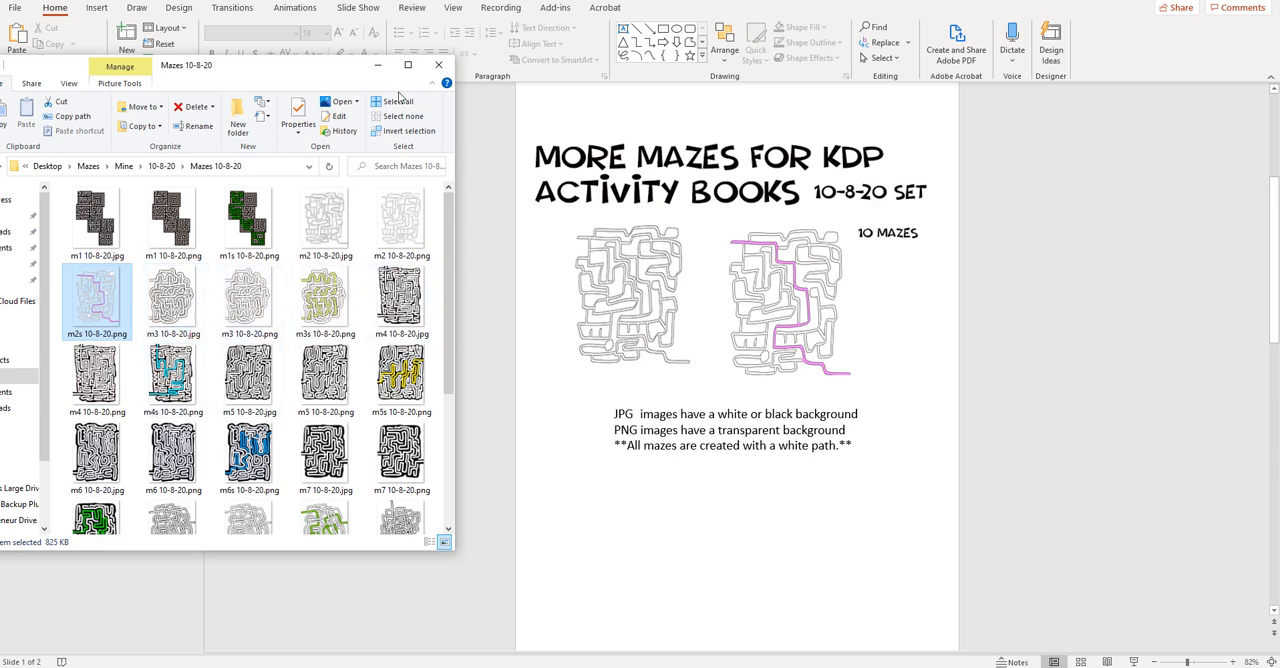
click(377, 65)
click(160, 460)
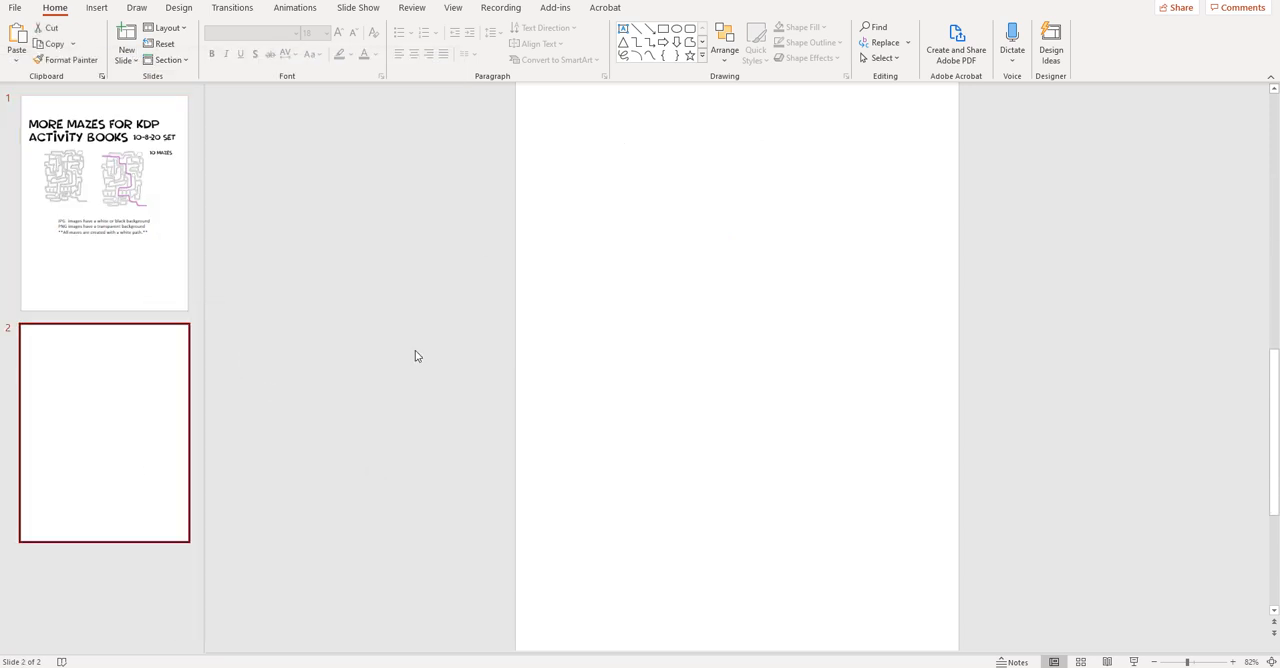
key(alt+Tab)
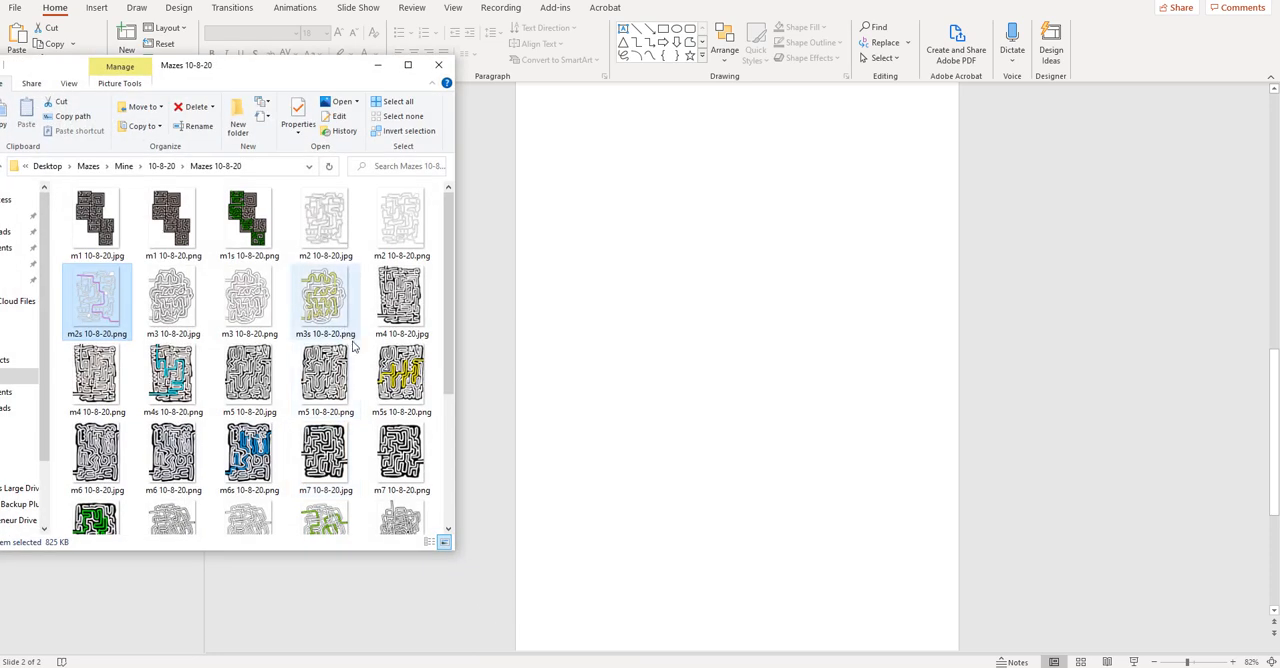
scroll(363, 371, down, 3)
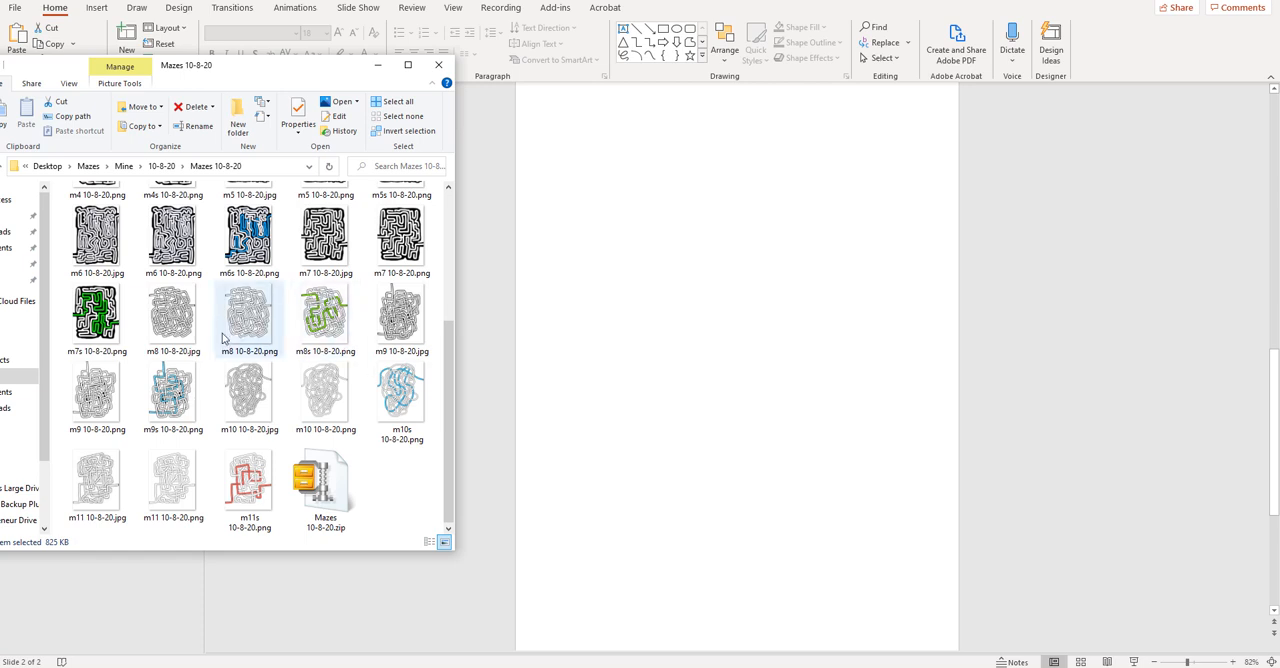
drag(177, 320, 606, 220)
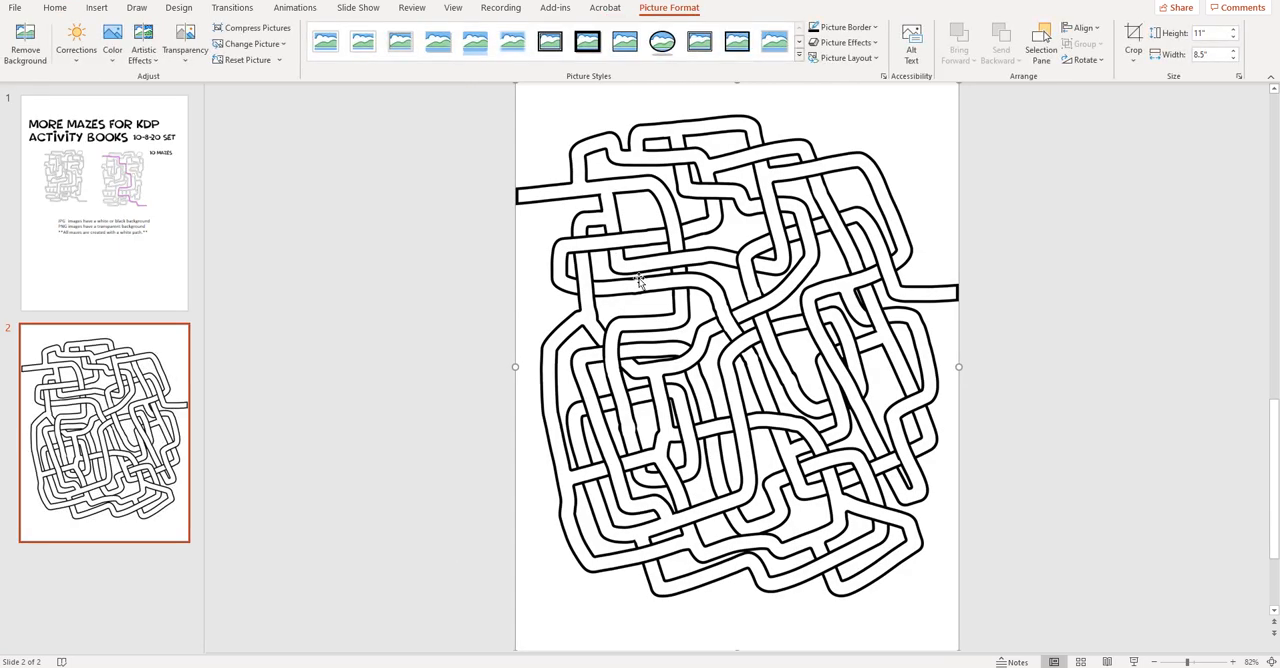
- Shrink the maze picture proportionally about its centre to about 7.84" wide by 10.15" high, leaving a margin around it
click(1070, 390)
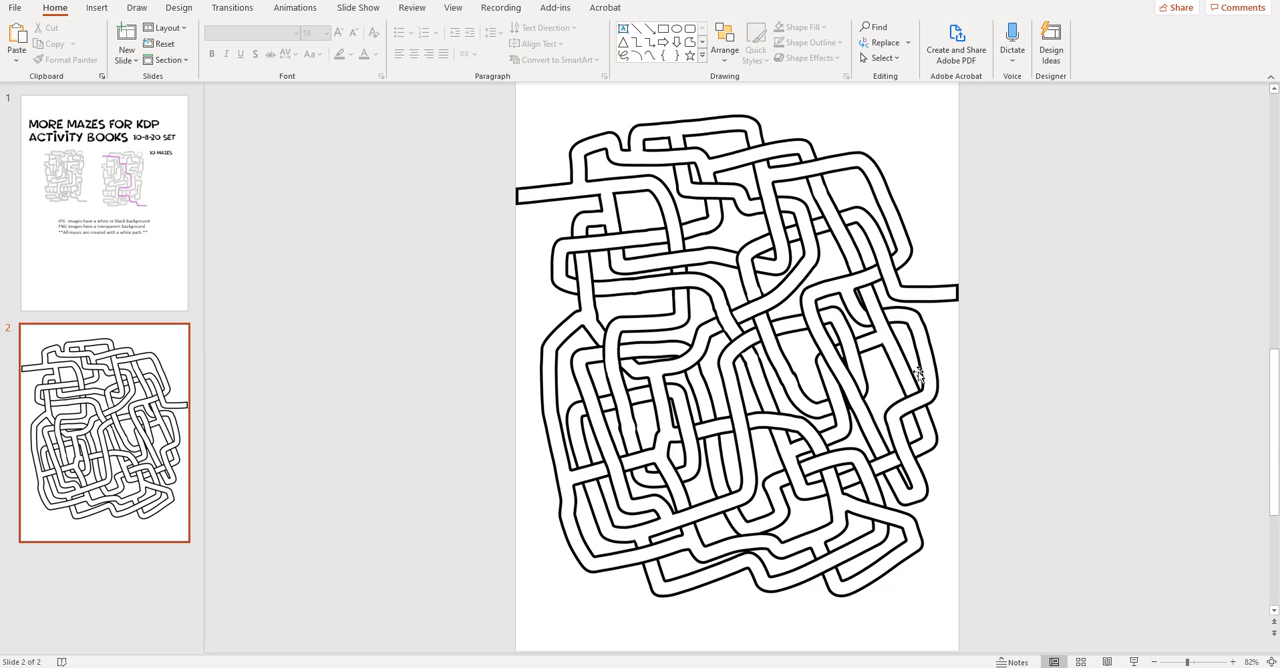
click(955, 402)
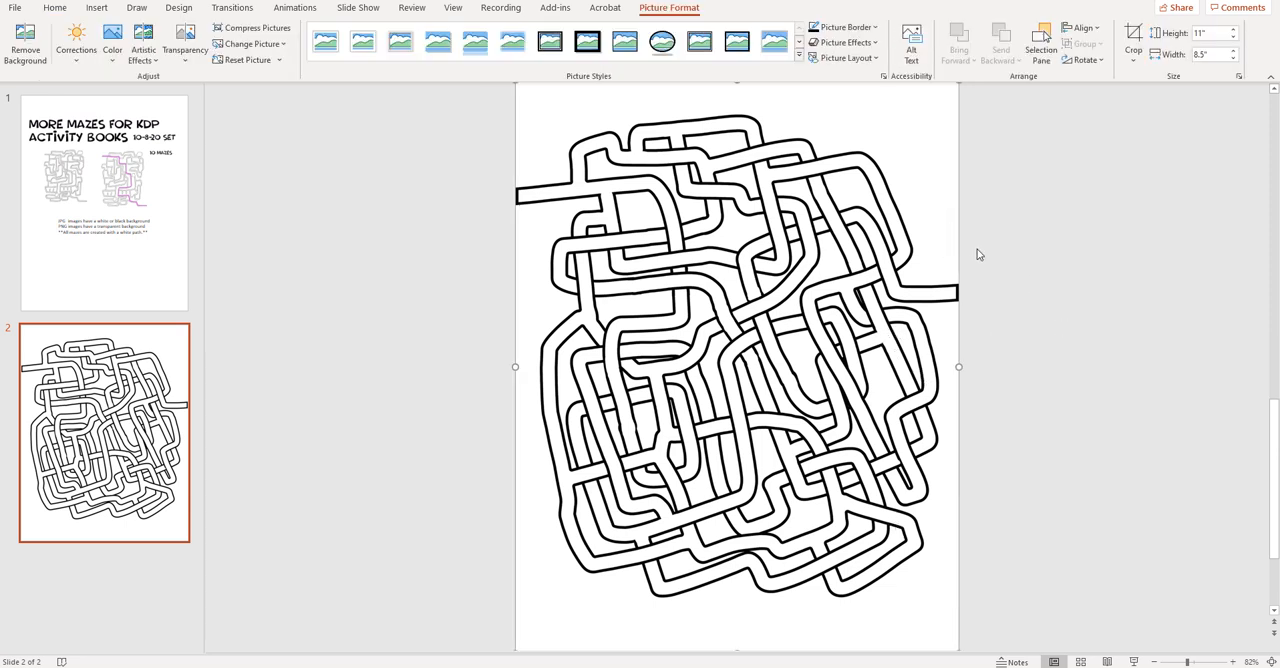
drag(1185, 662, 1182, 662)
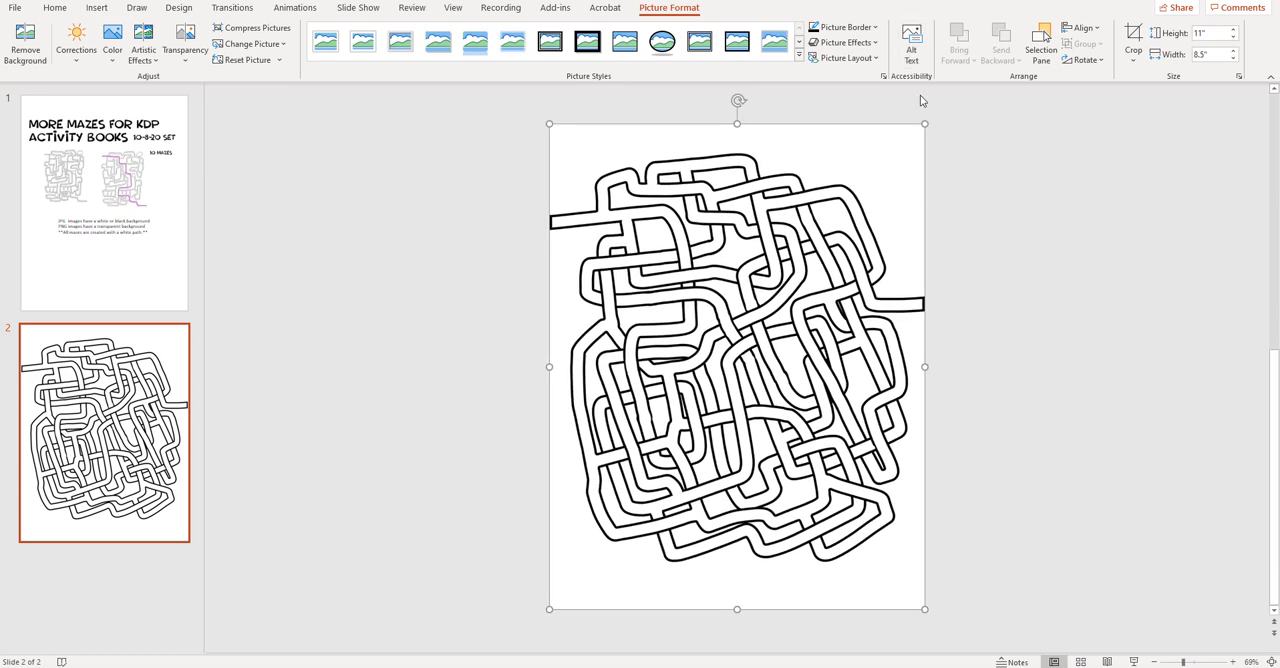
drag(925, 124, 803, 265)
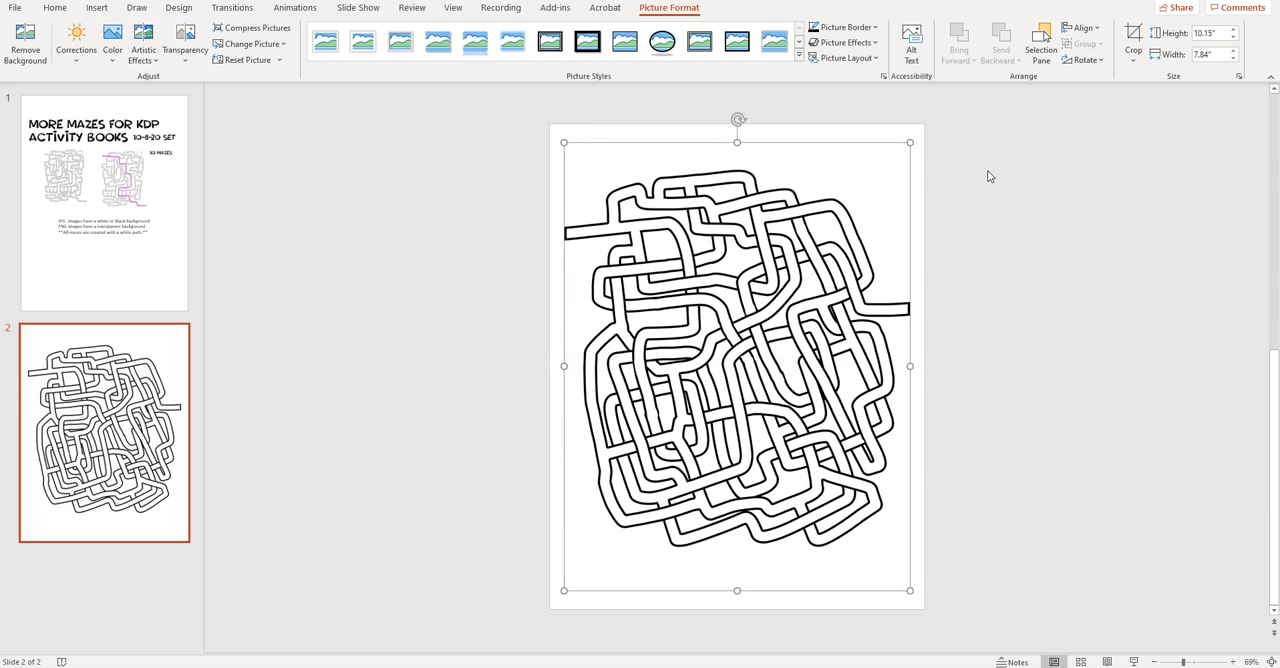
click(1012, 245)
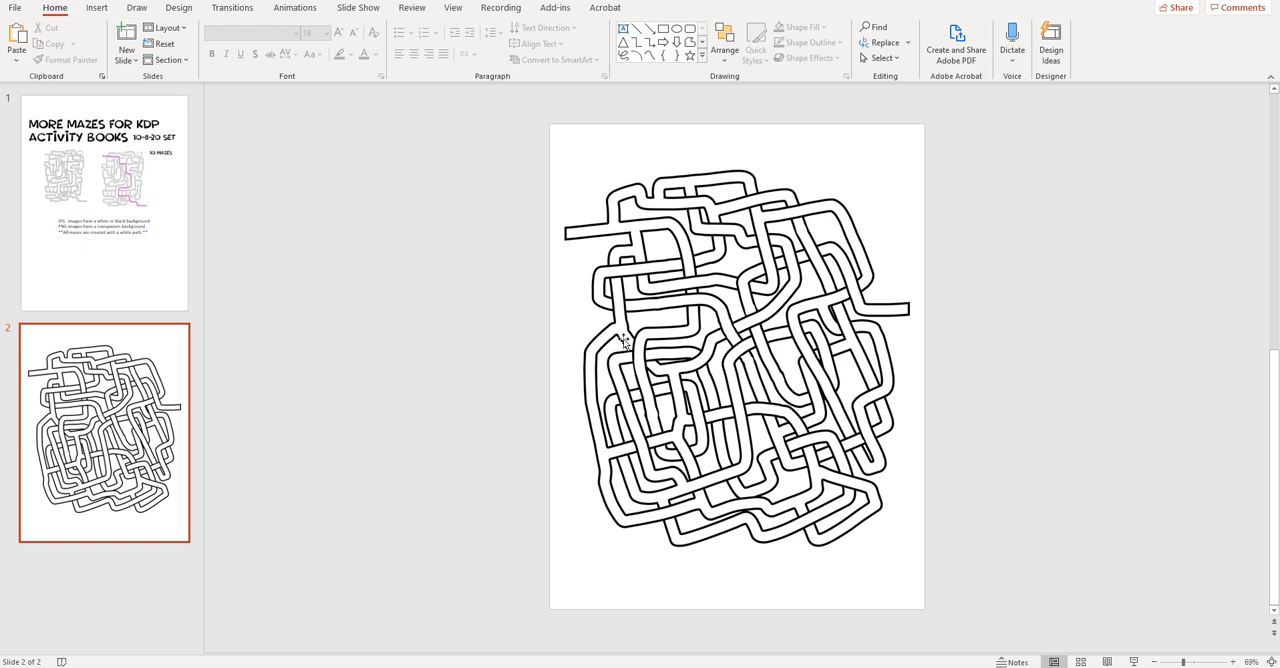
- Try overlaying m8 10-8-20.png at about 3.59" by 4.65" on the lower-left part of the maze, and delete it
key(alt+Tab)
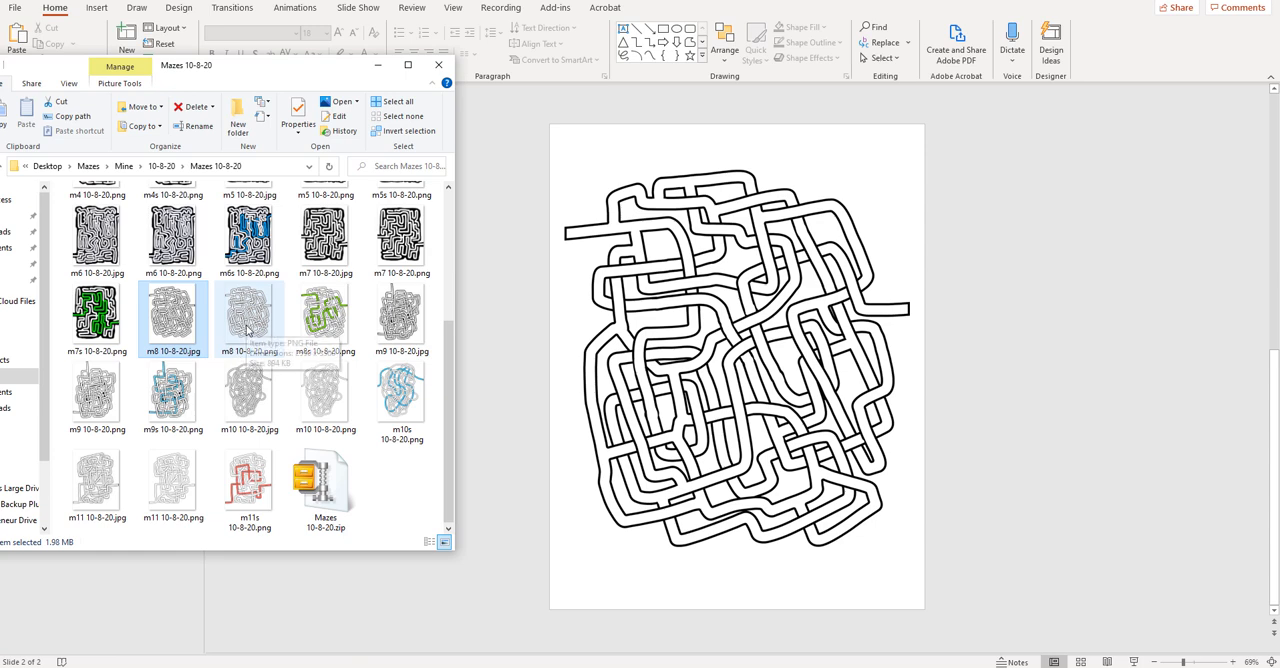
drag(247, 330, 660, 405)
drag(801, 480, 707, 327)
drag(697, 219, 670, 504)
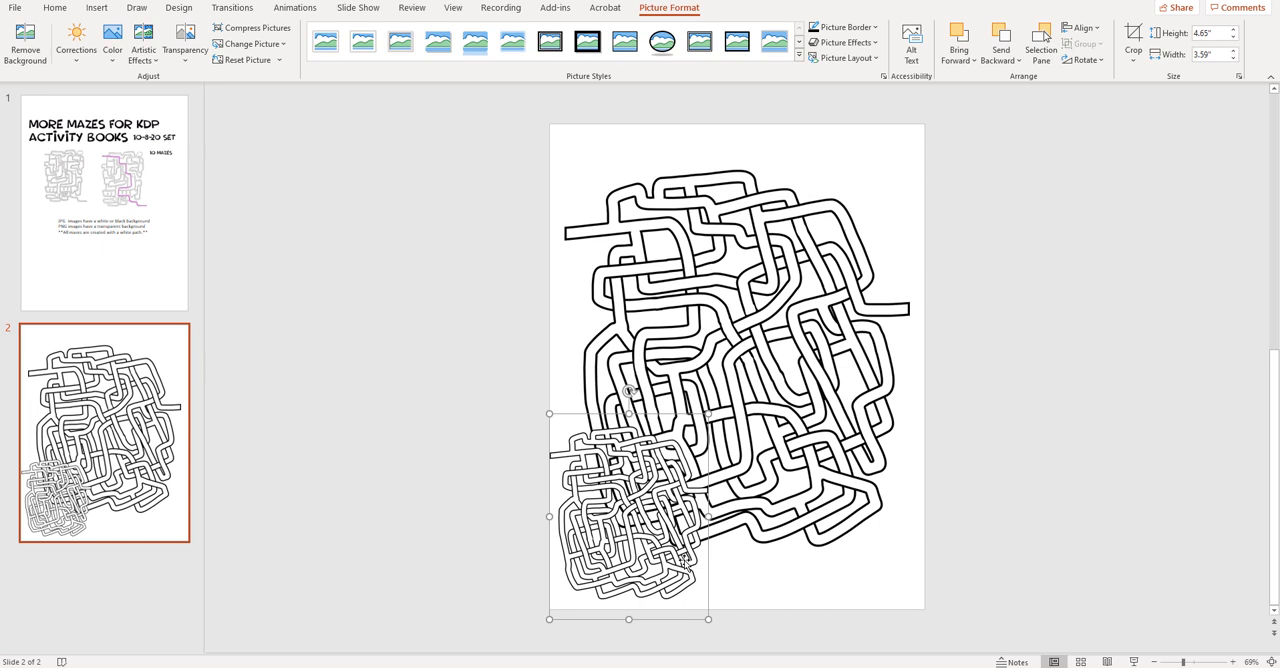
key(Delete)
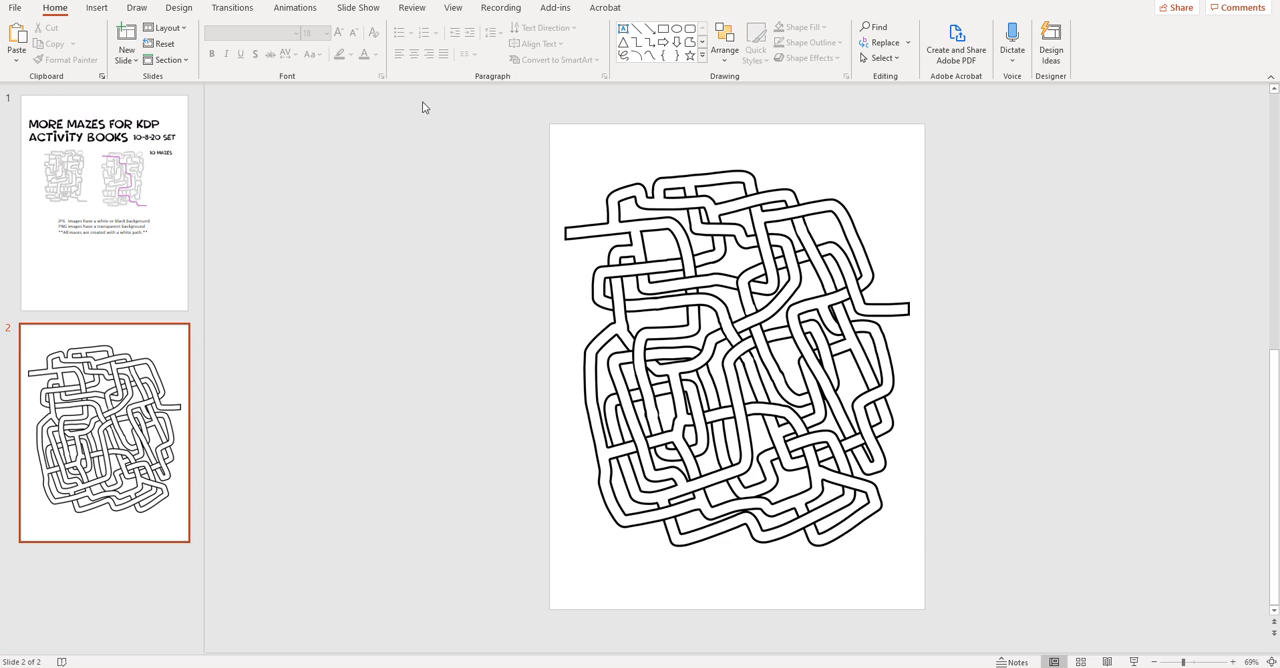
- Add a text box reading "Enter" and place it just above the maze's left-hand opening
click(101, 12)
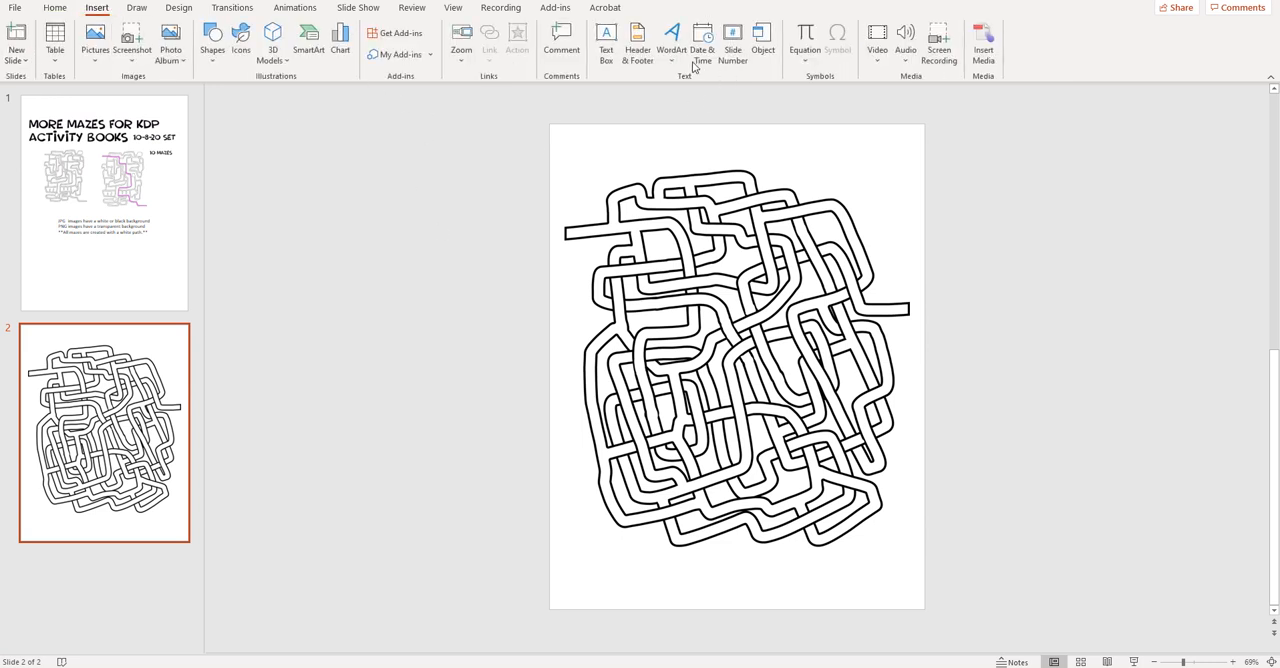
click(607, 47)
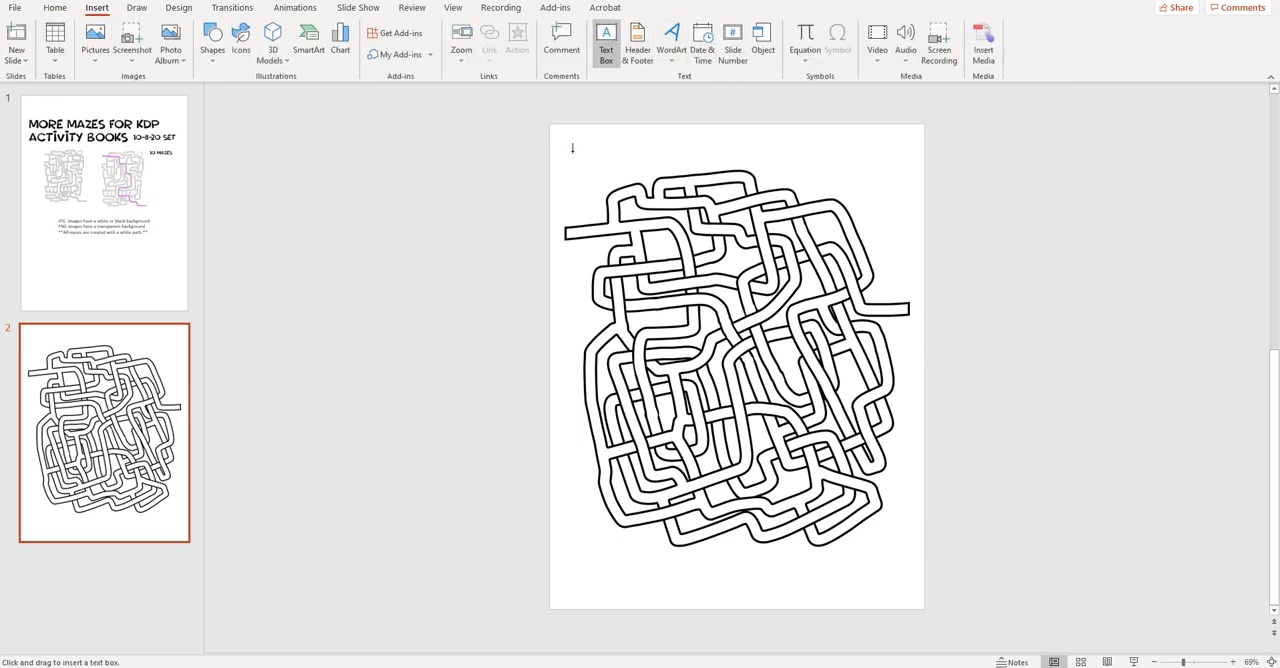
click(572, 148)
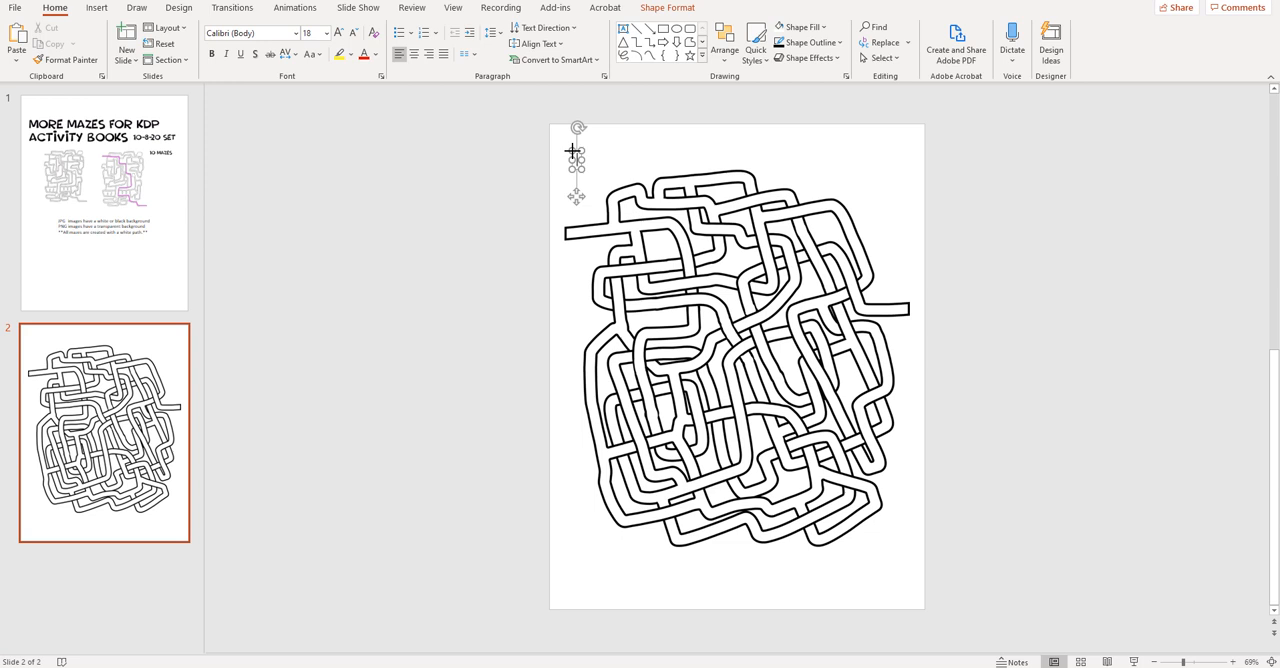
text(Enter)
drag(601, 152, 592, 198)
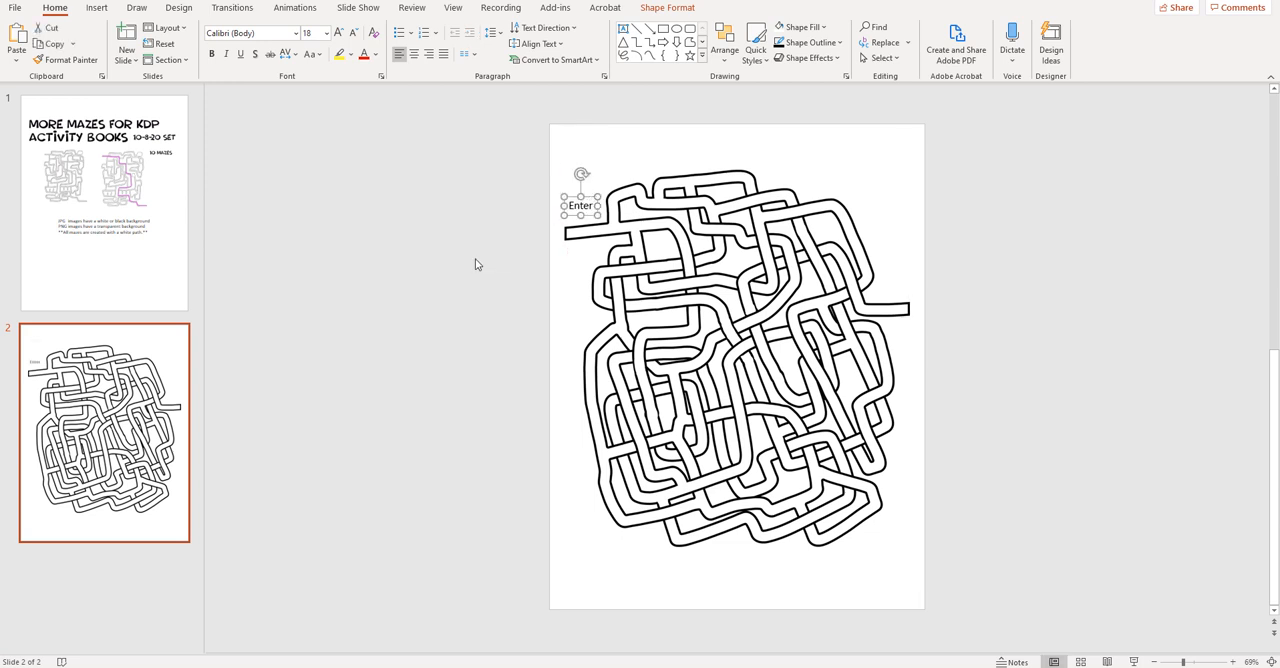
click(477, 264)
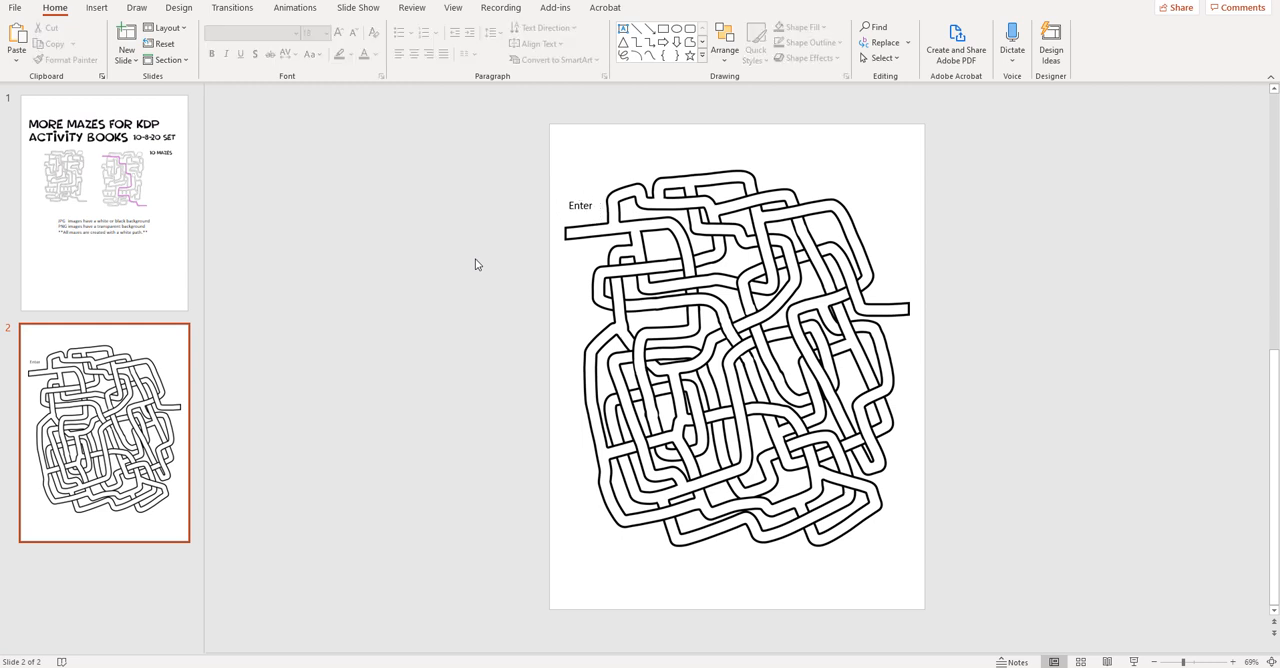
click(581, 210)
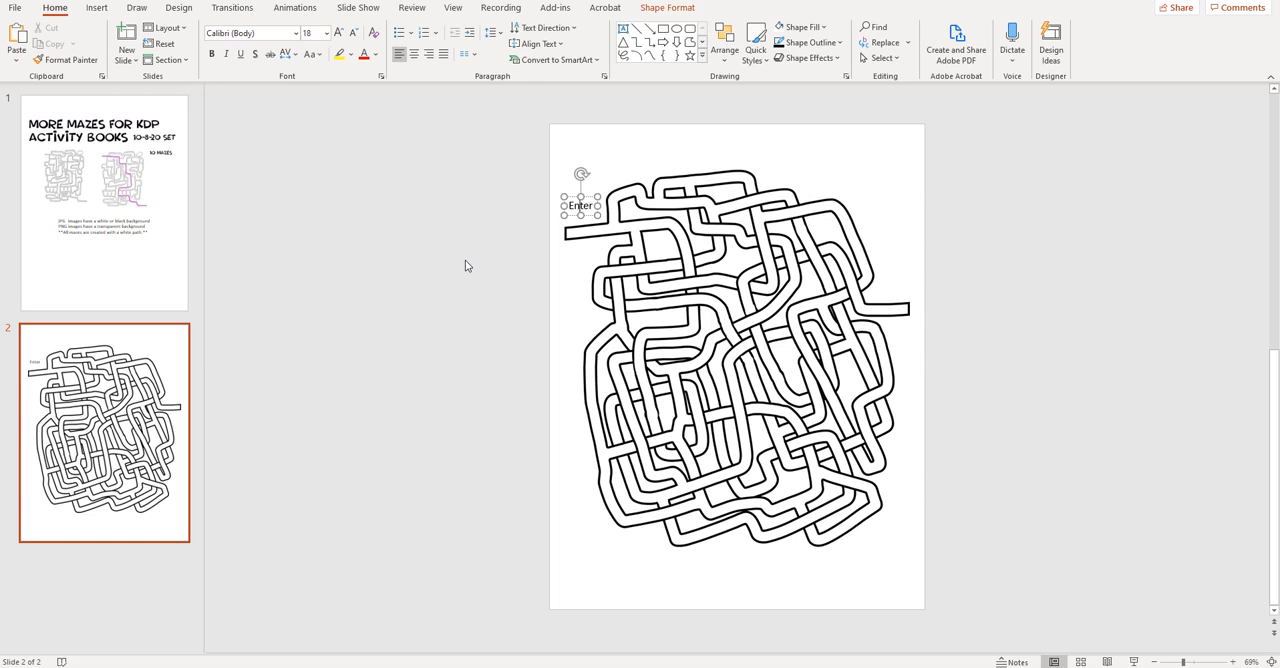
click(494, 249)
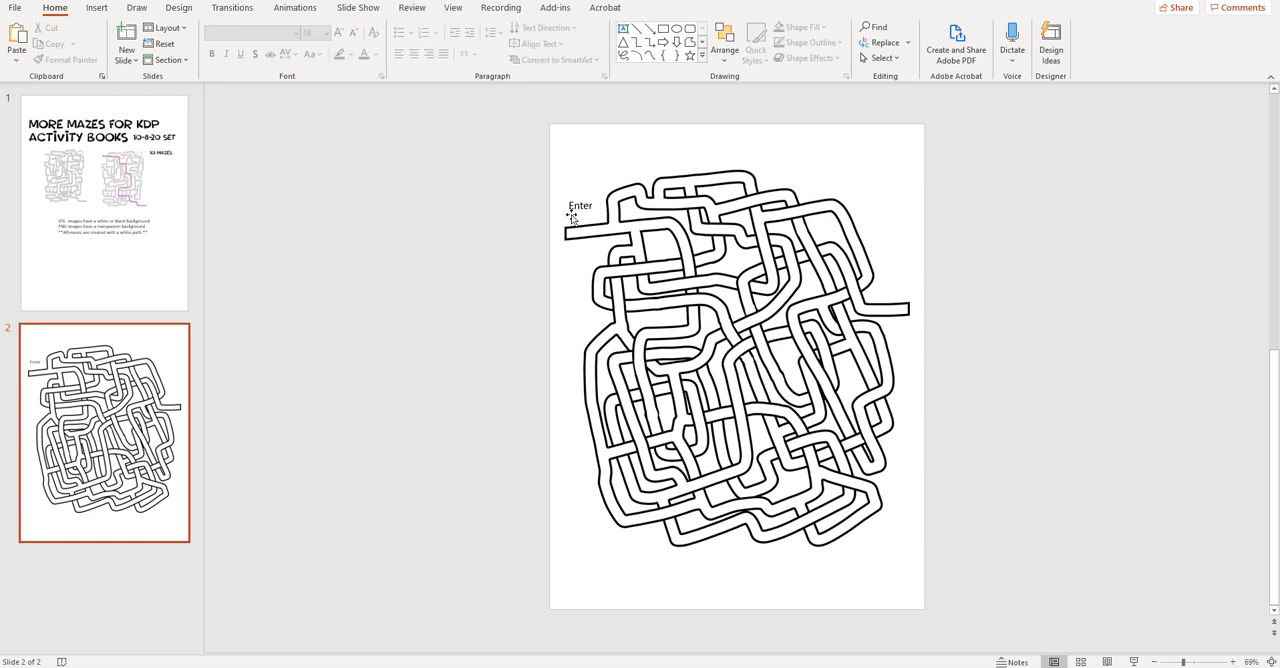
- Add an "Exit" text box just above the maze's right-hand opening and nudge the "Enter" label slightly down
click(96, 8)
click(609, 52)
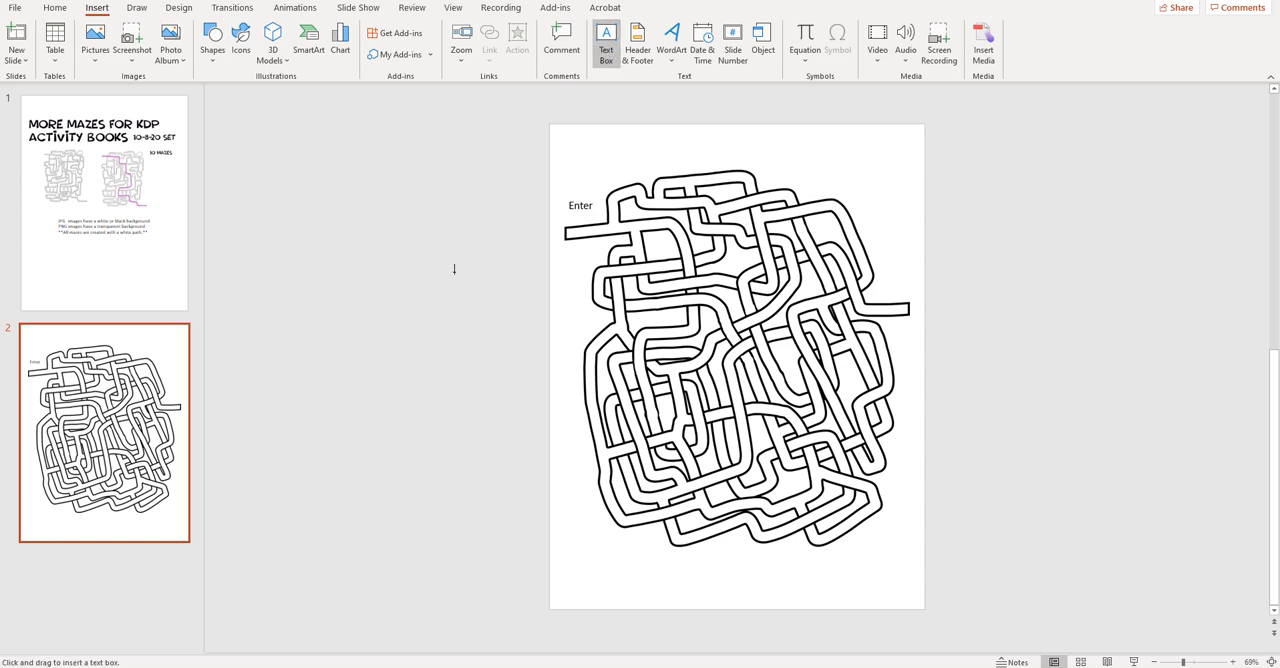
click(416, 412)
text(Exit)
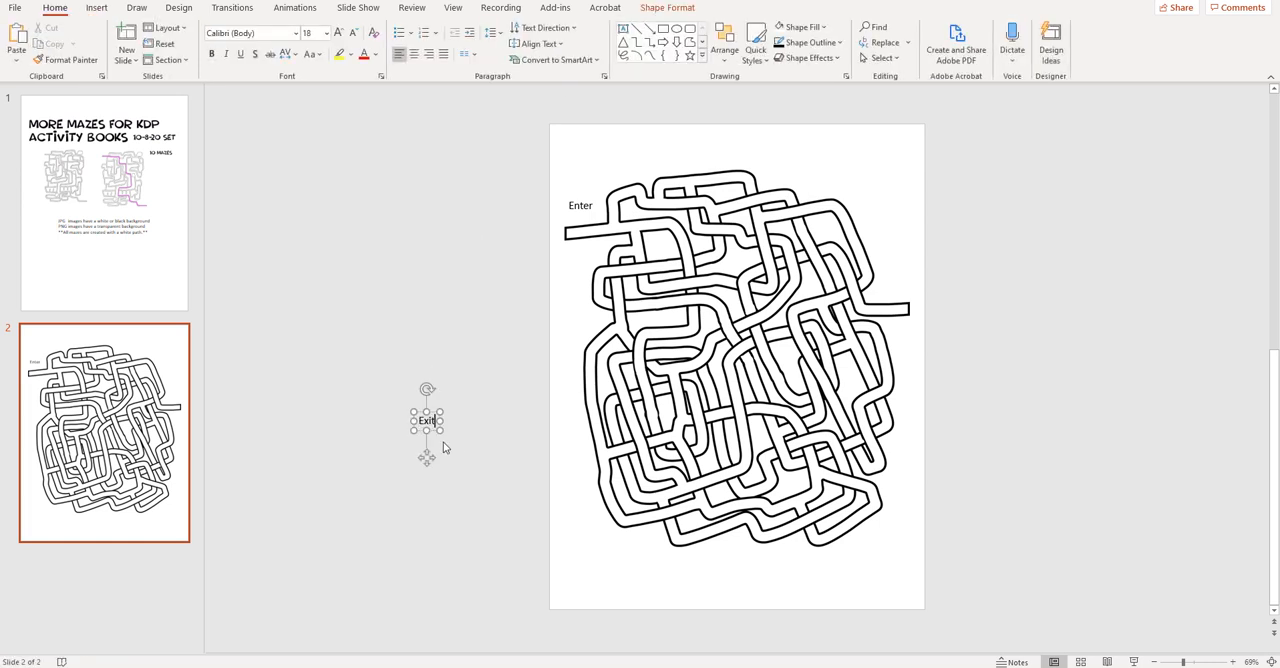
drag(429, 424, 892, 294)
click(590, 208)
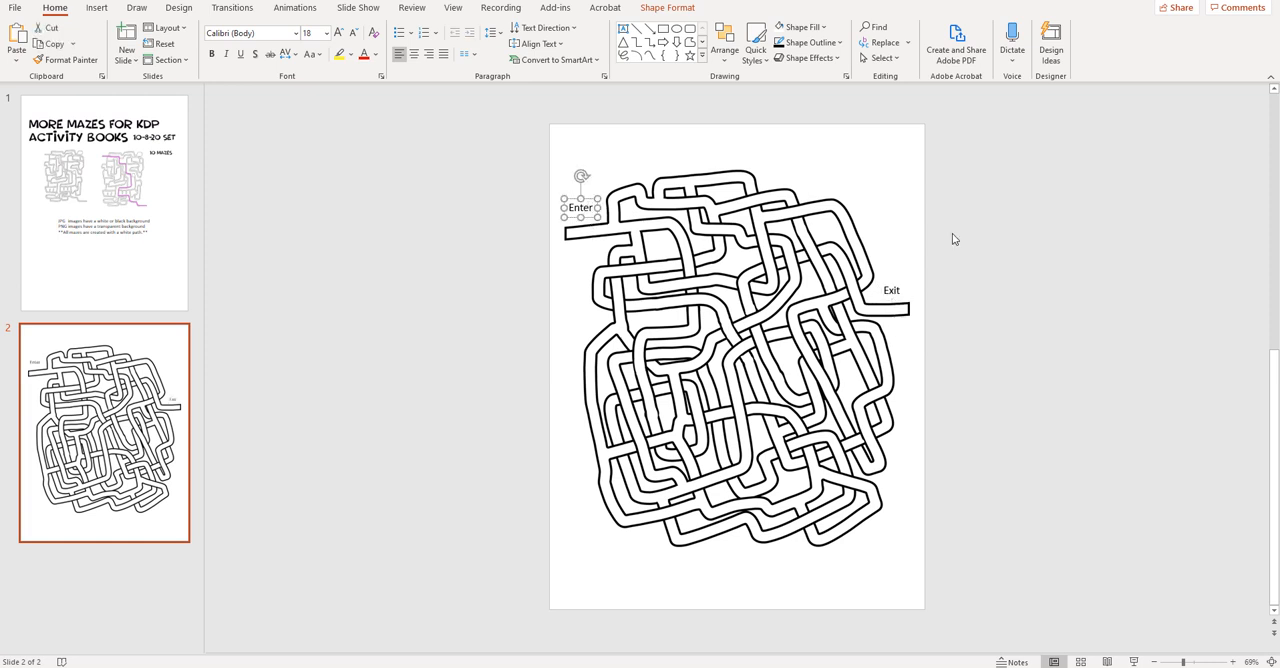
click(953, 239)
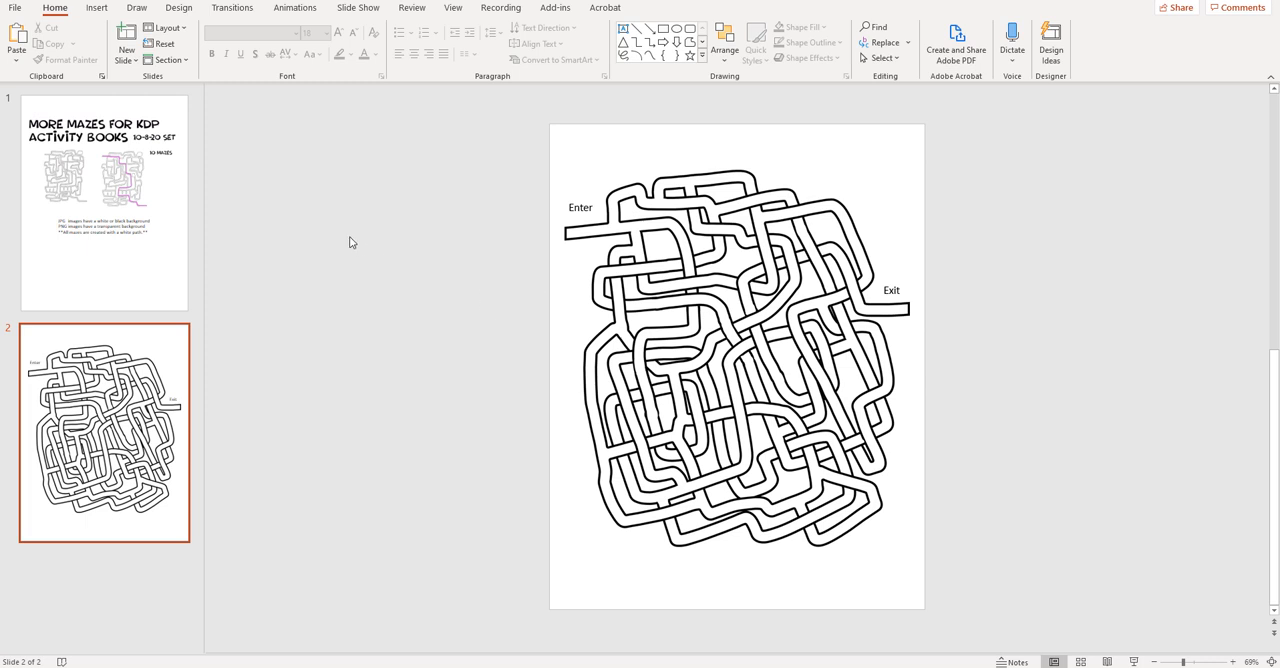
- Search the icon library for "arrow" and insert the solid black curved arrow pointing up and left onto the maze slide
click(97, 10)
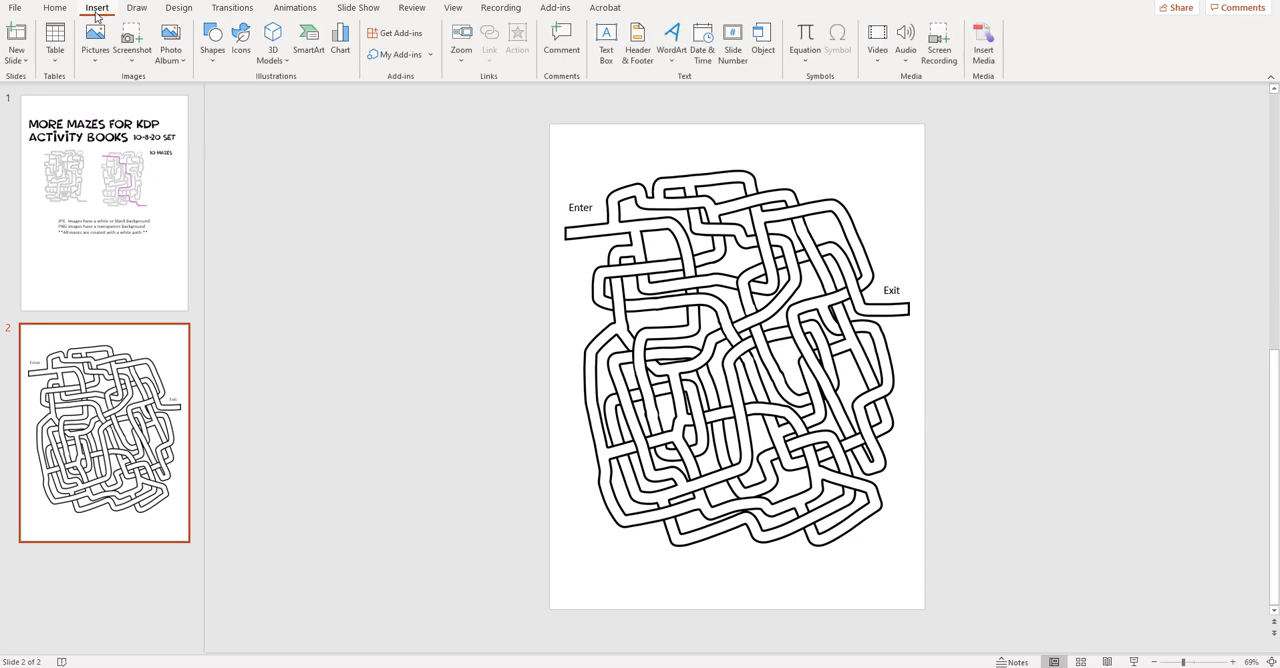
click(241, 38)
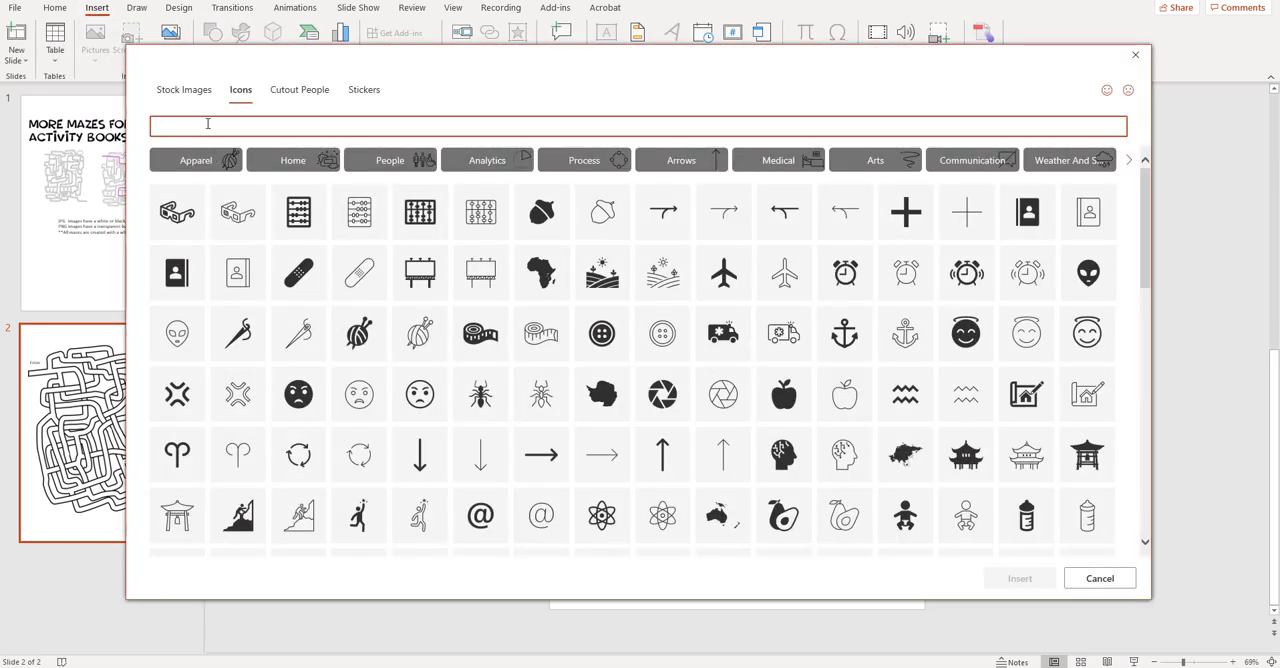
text(arrow)
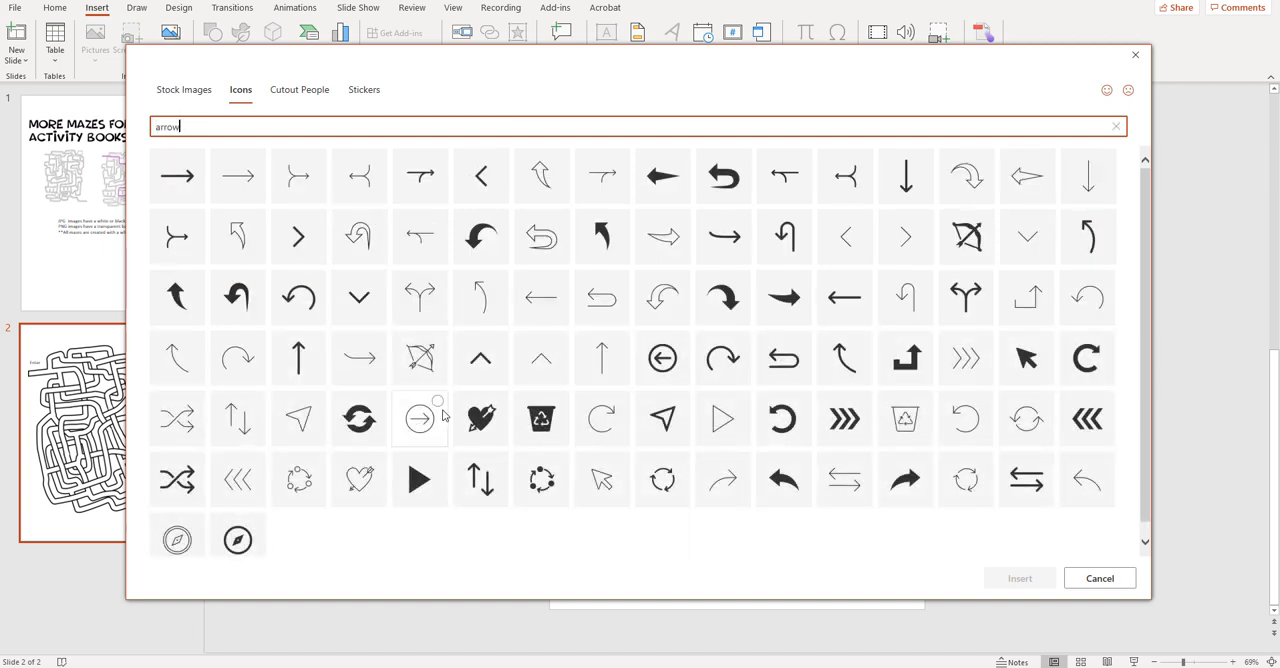
click(603, 245)
click(1019, 579)
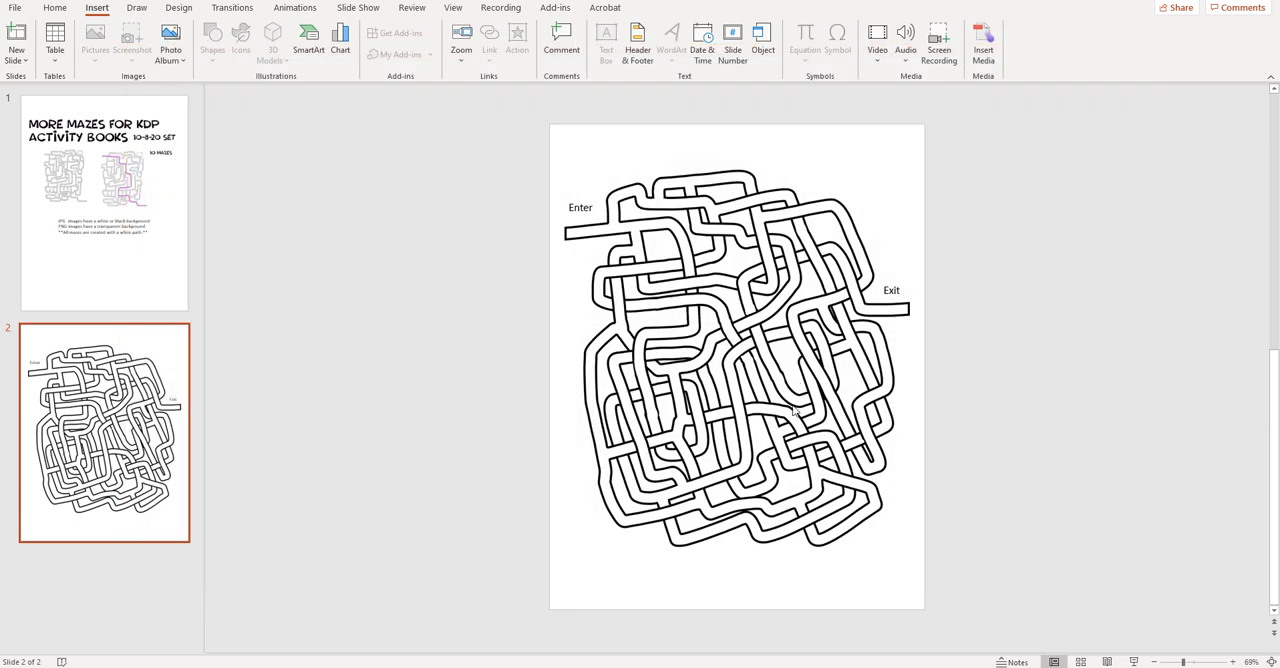
- Move and rotate the arrow beside "Enter" to point into the maze's left opening, and add a rotated copy pointing up at the "Exit" opening
drag(760, 362, 590, 212)
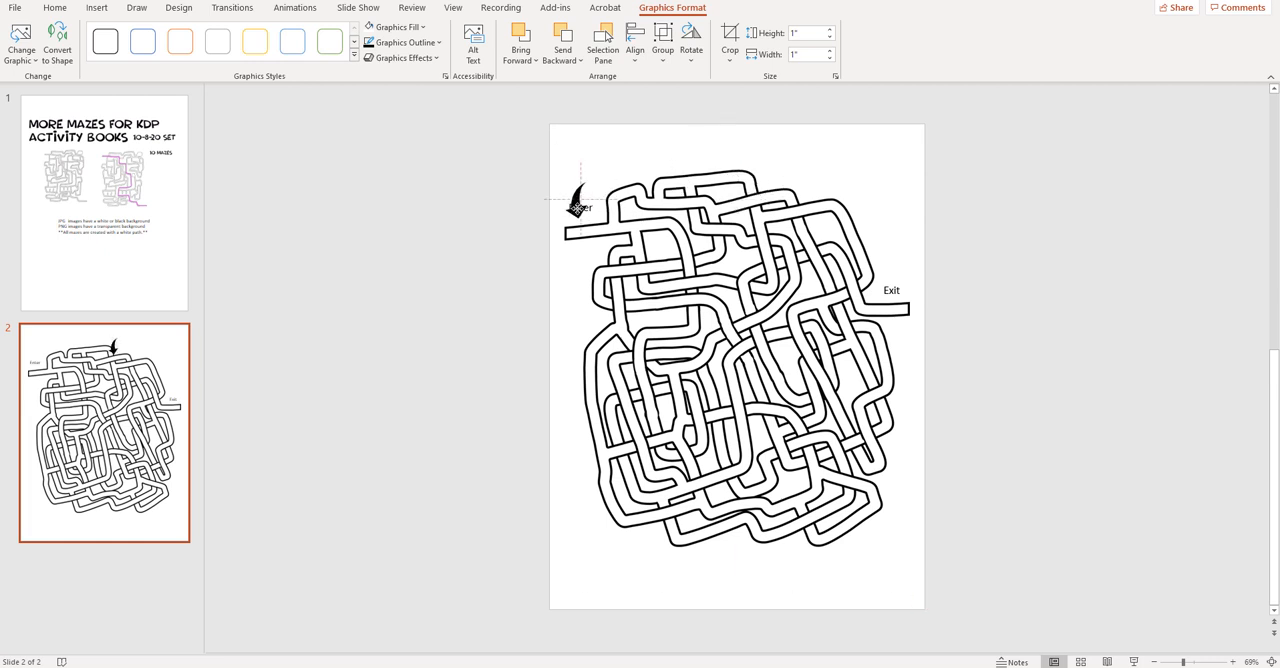
drag(555, 234, 576, 220)
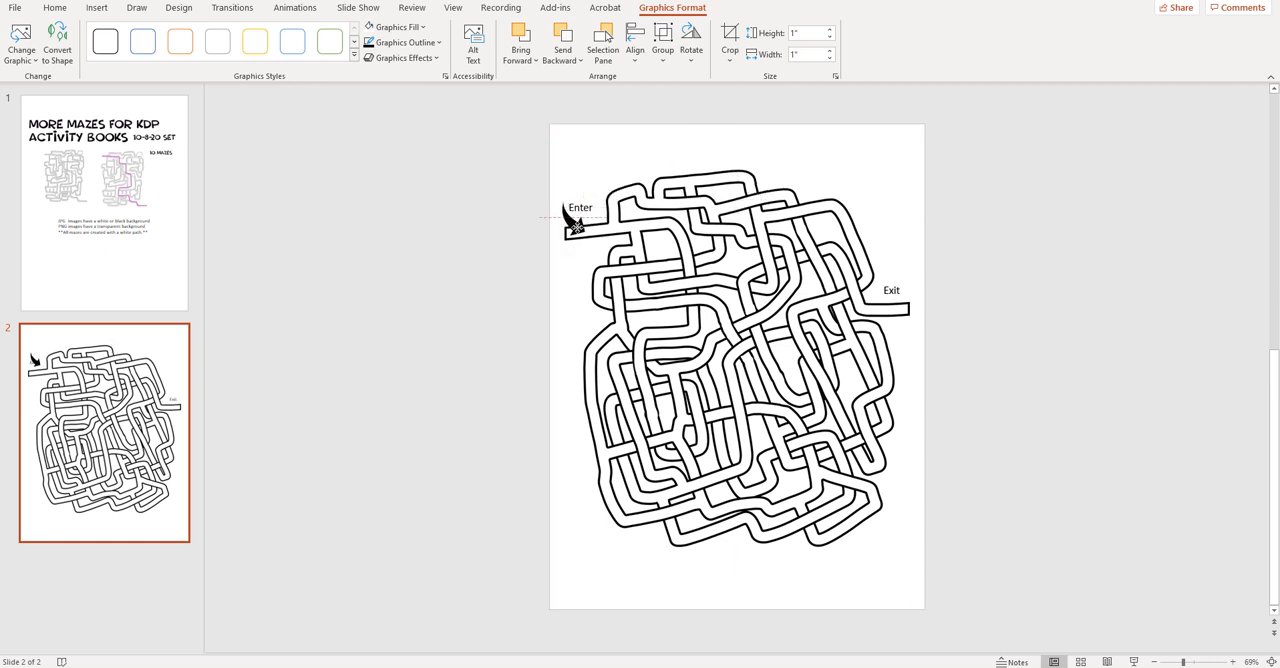
right_click(578, 229)
click(610, 256)
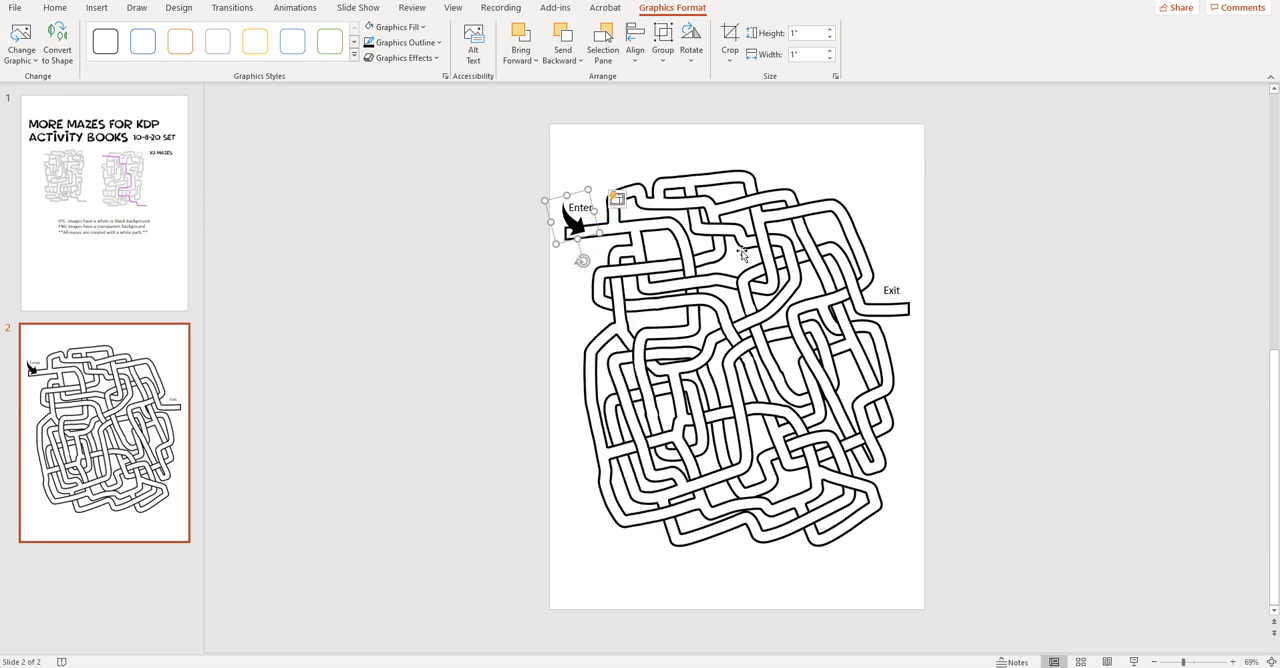
right_click(960, 208)
click(980, 238)
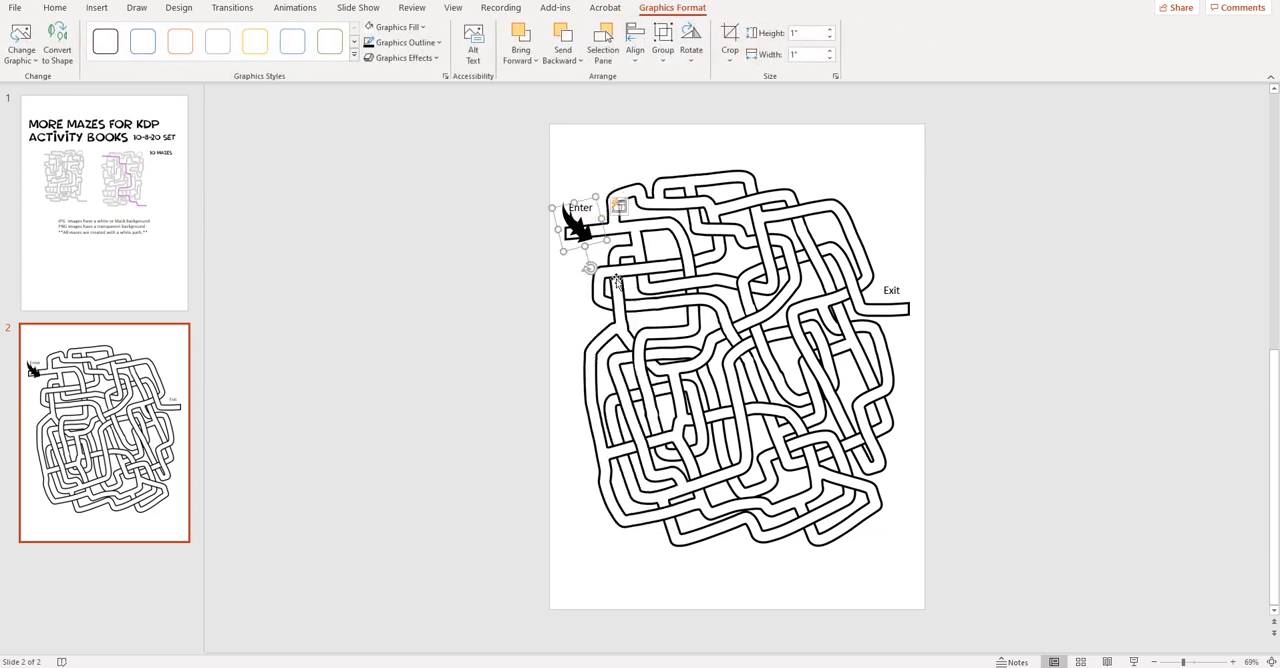
drag(590, 218, 910, 219)
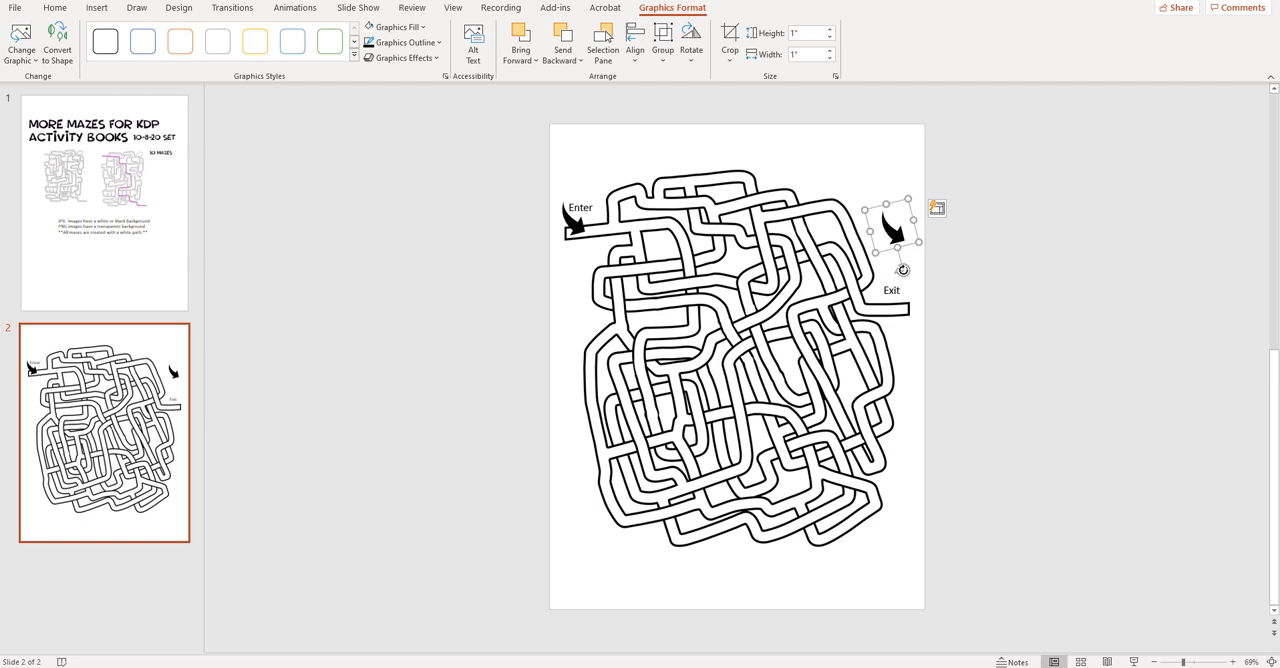
drag(903, 270, 910, 175)
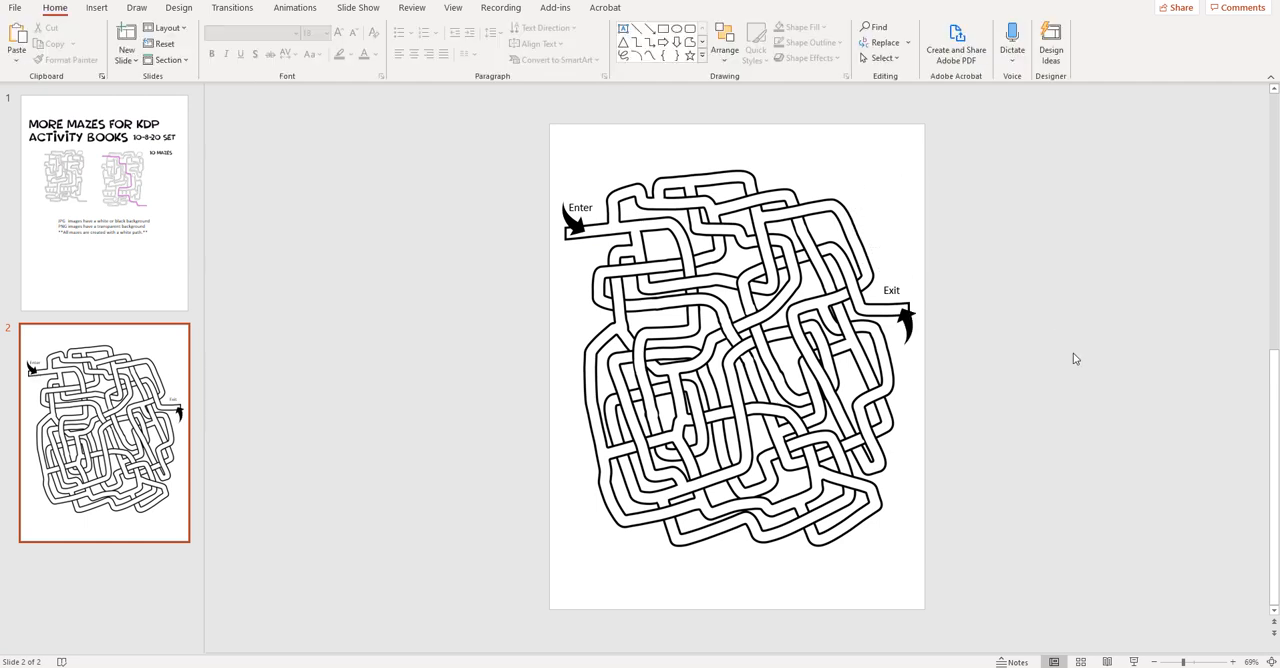
- Try turning the maze image upside down, check the available rotate and flip options, and undo the rotation
click(745, 347)
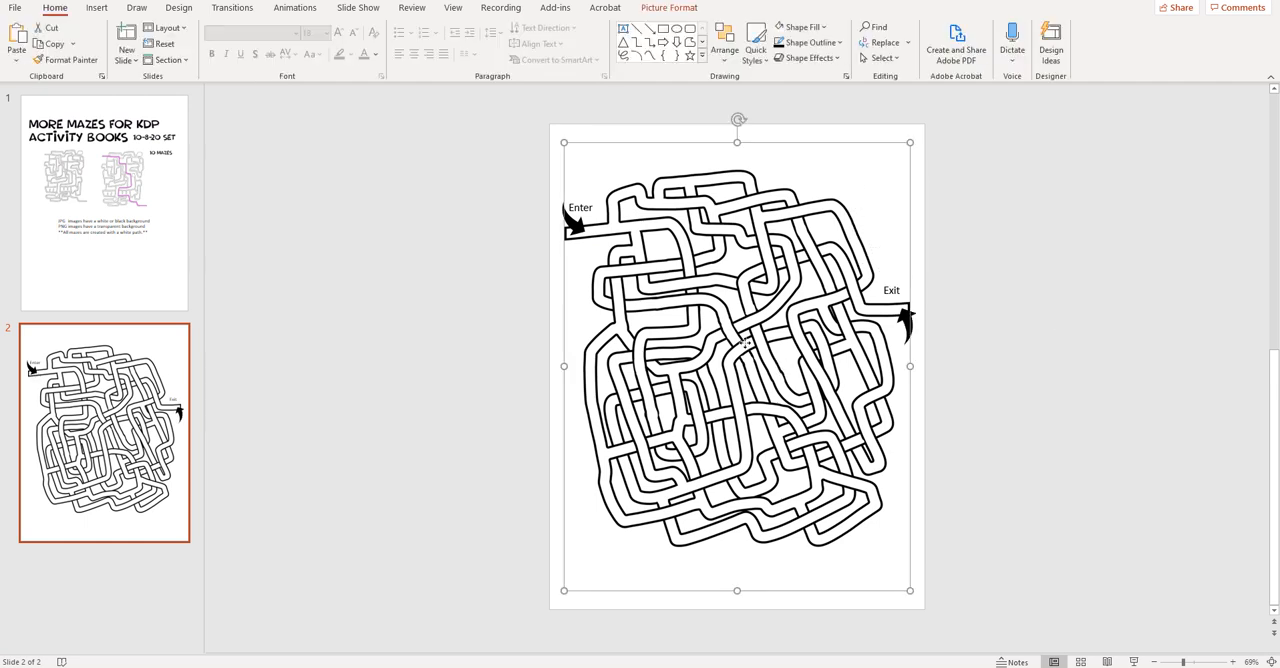
drag(736, 121, 737, 455)
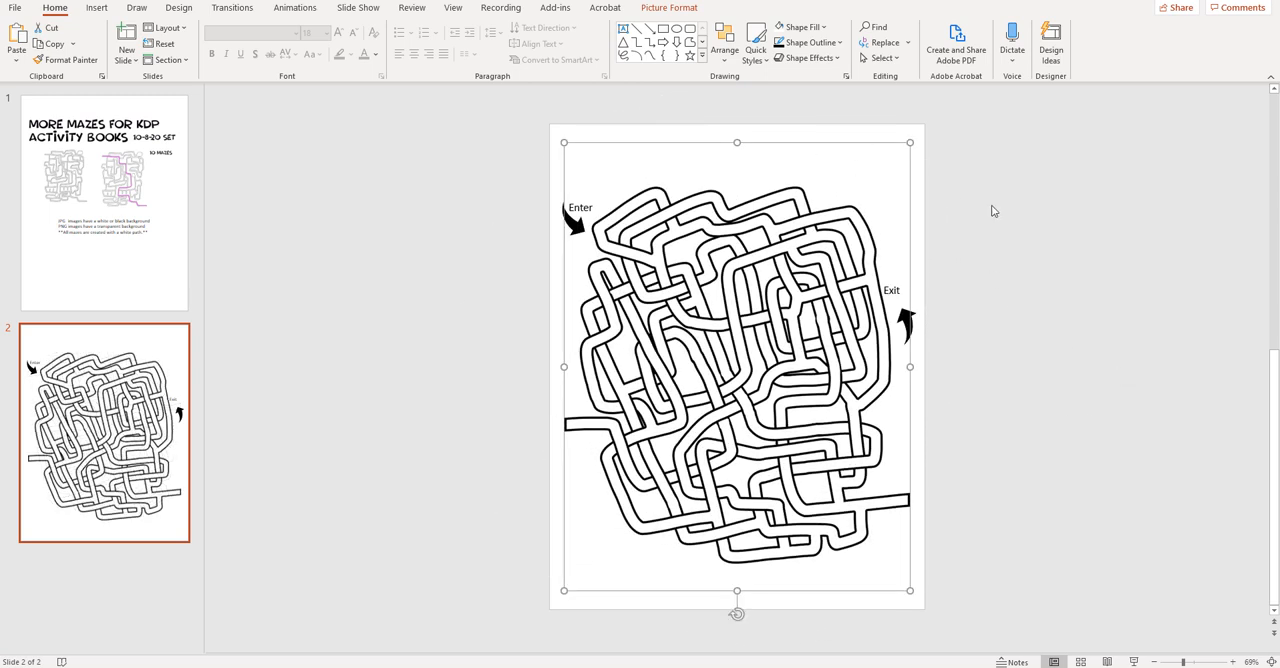
click(690, 9)
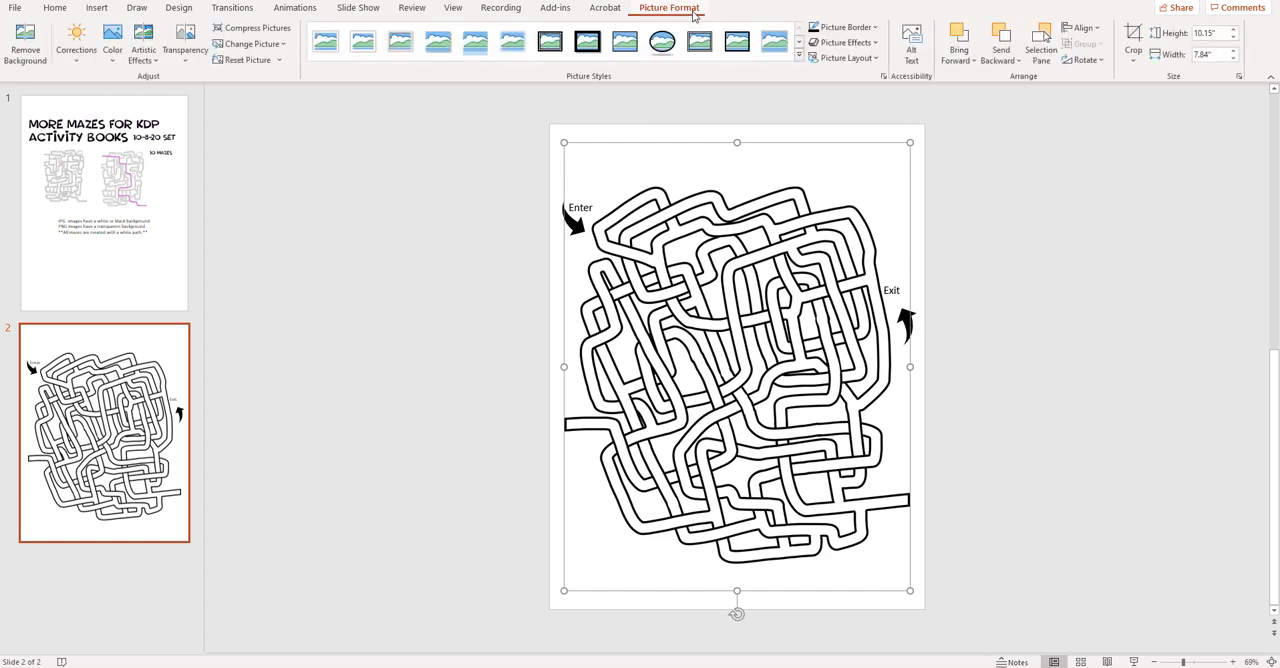
click(1107, 63)
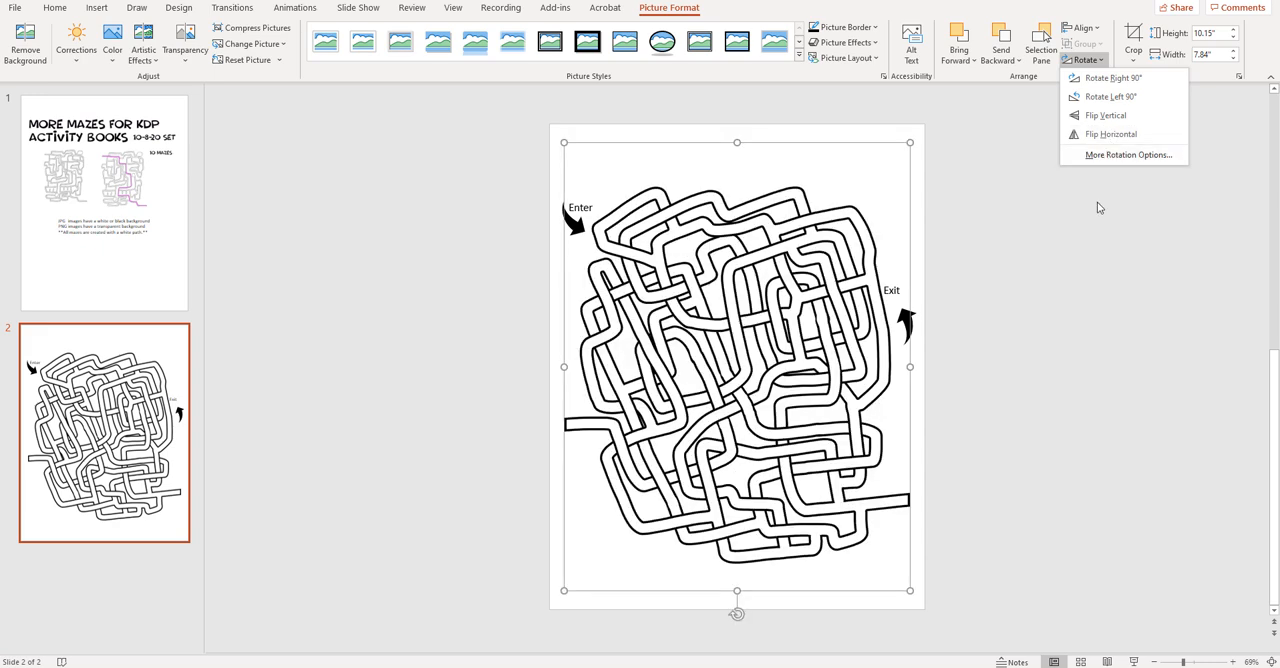
click(1077, 235)
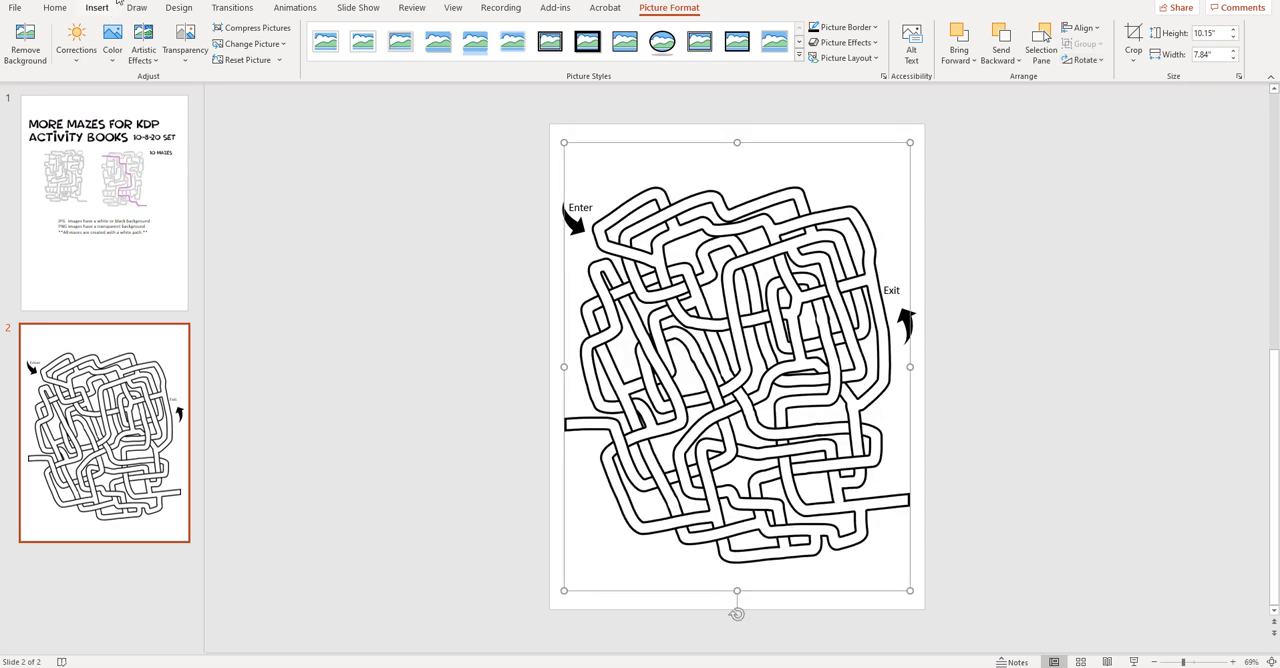
key(ctrl+z)
click(1015, 205)
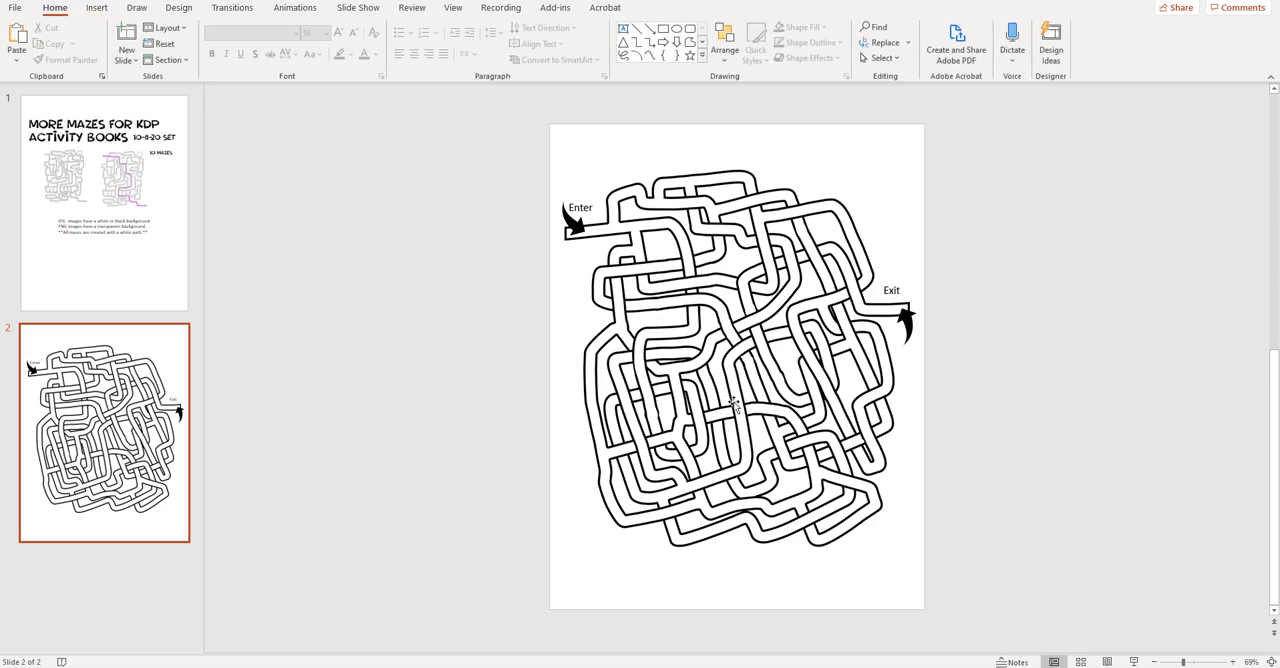
- Shrink the maze image to about 5.98" by 7.74" and place it centrally between the "Enter" and "Exit" labels
click(743, 405)
drag(906, 595, 813, 485)
drag(788, 438, 828, 458)
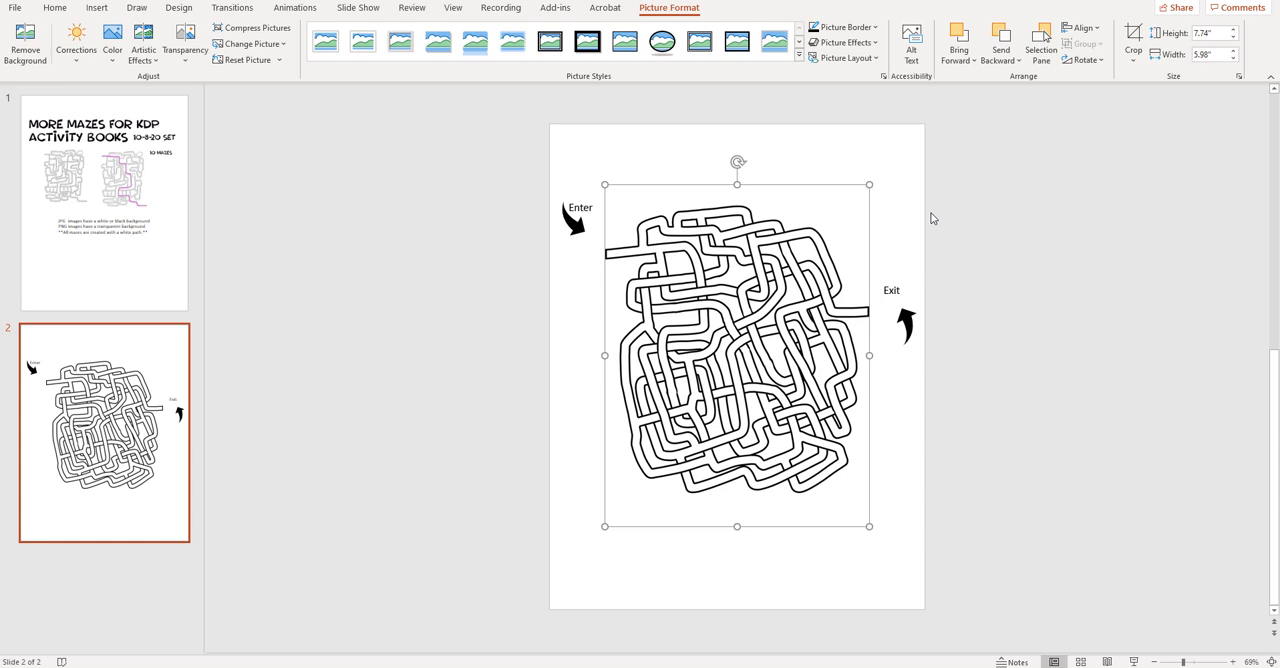
- Clear the slide by deleting the "Enter" and "Exit" labels with their arrows and the maze image
drag(527, 165, 639, 268)
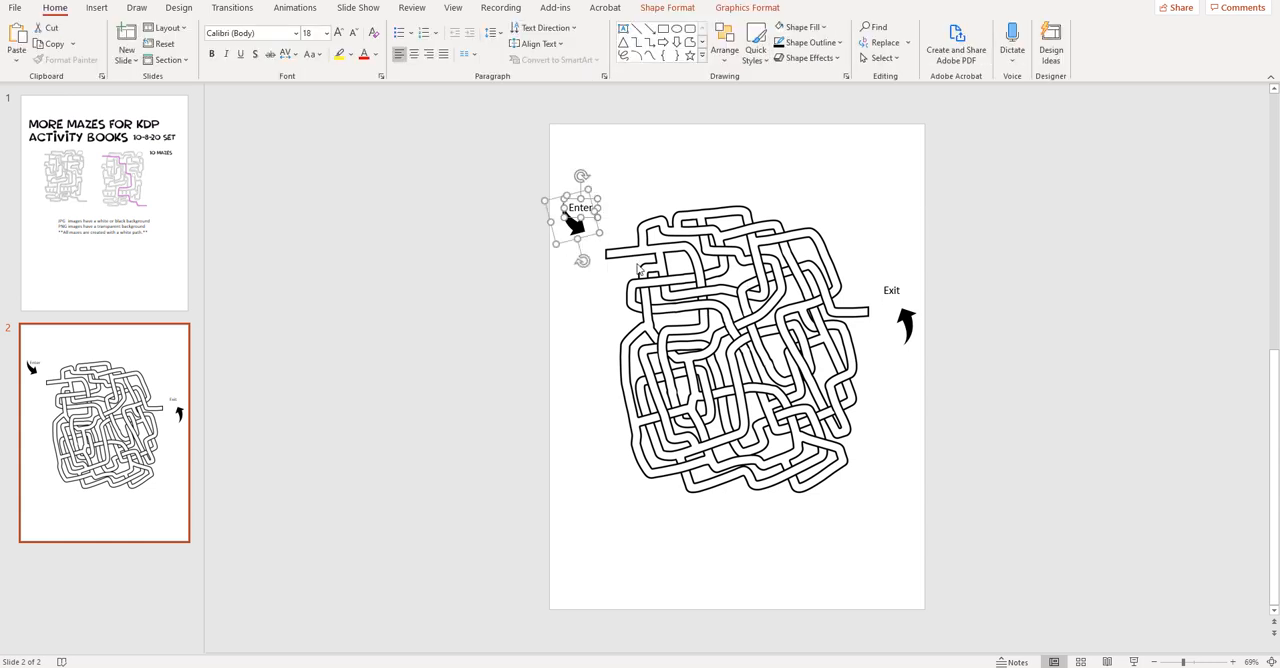
key(Delete)
drag(946, 362, 864, 241)
key(Delete)
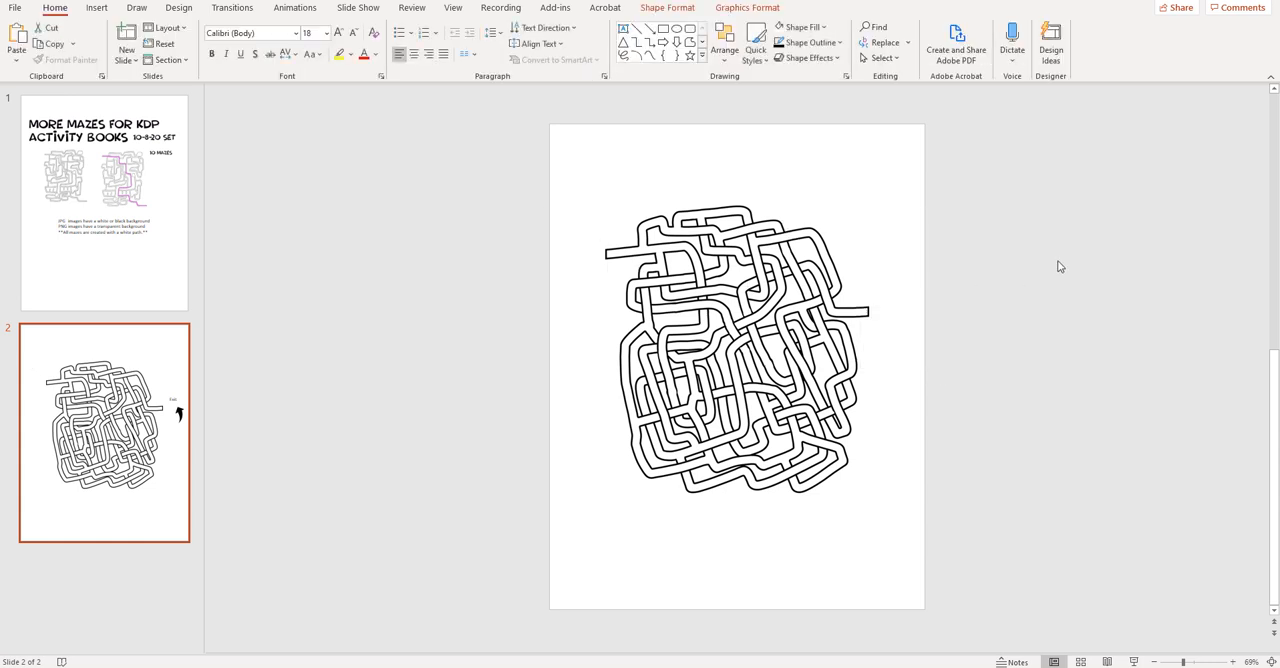
drag(710, 311, 656, 259)
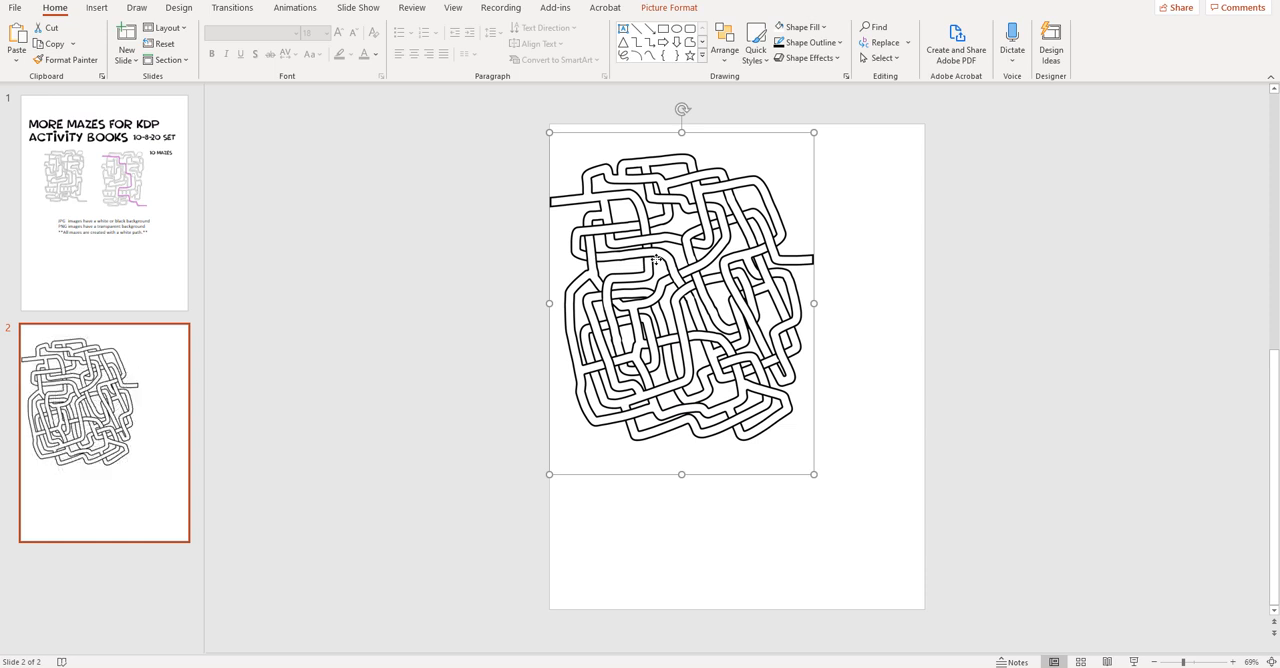
key(Delete)
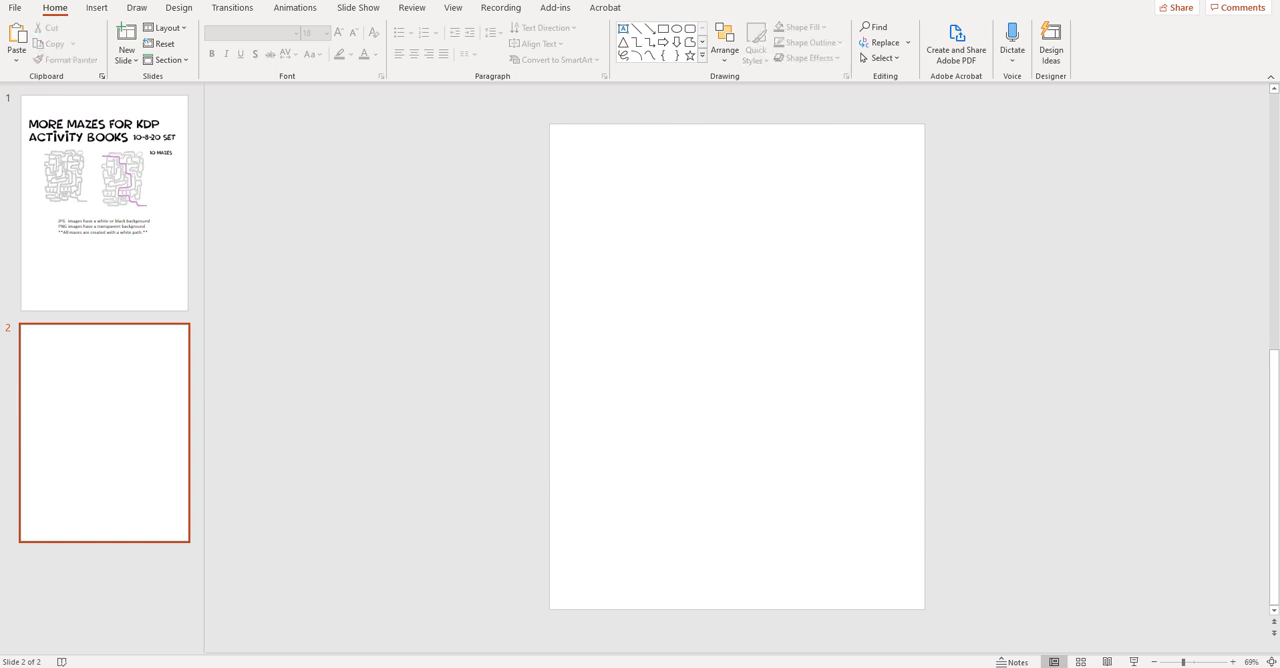
- Insert m8 10-8-20.png, shrink it to about 4.1" by 5.3", and place it on the upper-left part of the slide
key(alt+Tab)
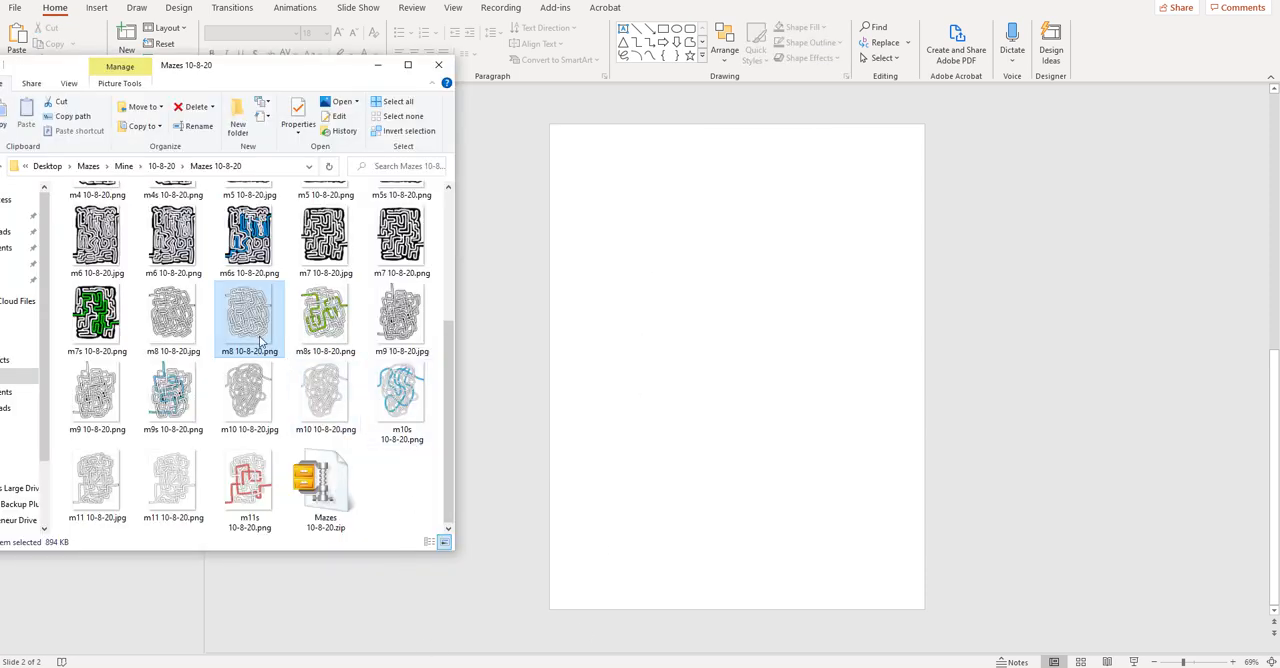
drag(252, 333, 637, 366)
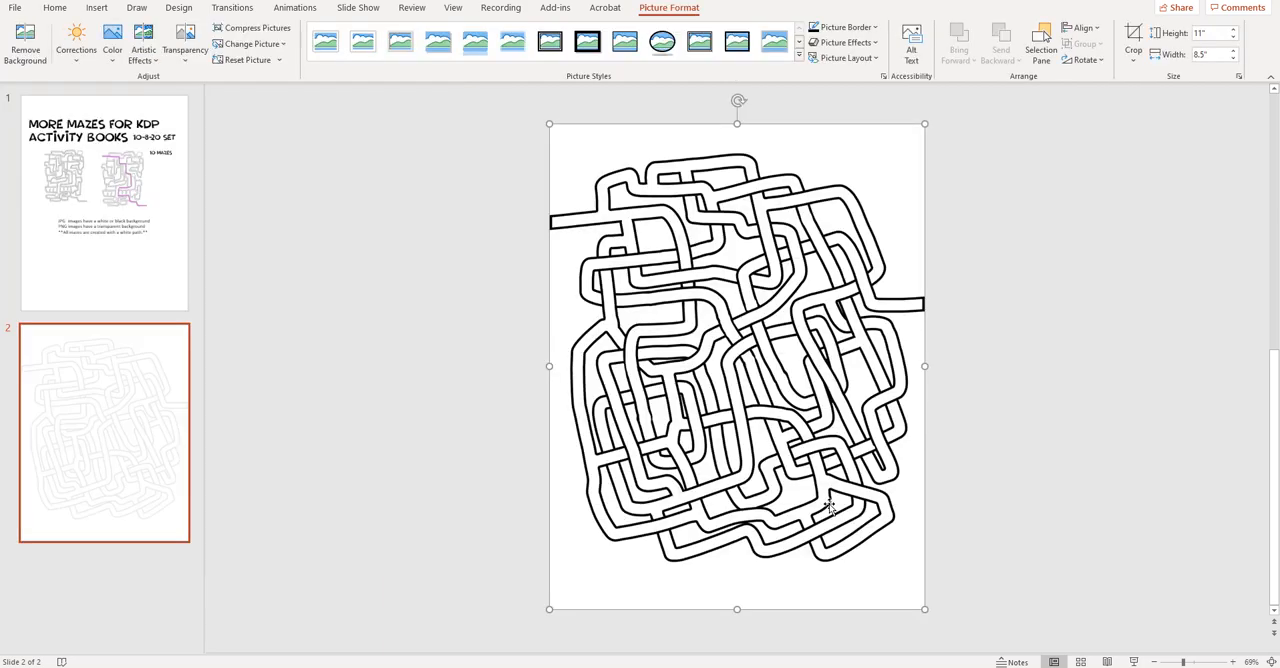
drag(923, 607, 696, 358)
drag(648, 288, 685, 364)
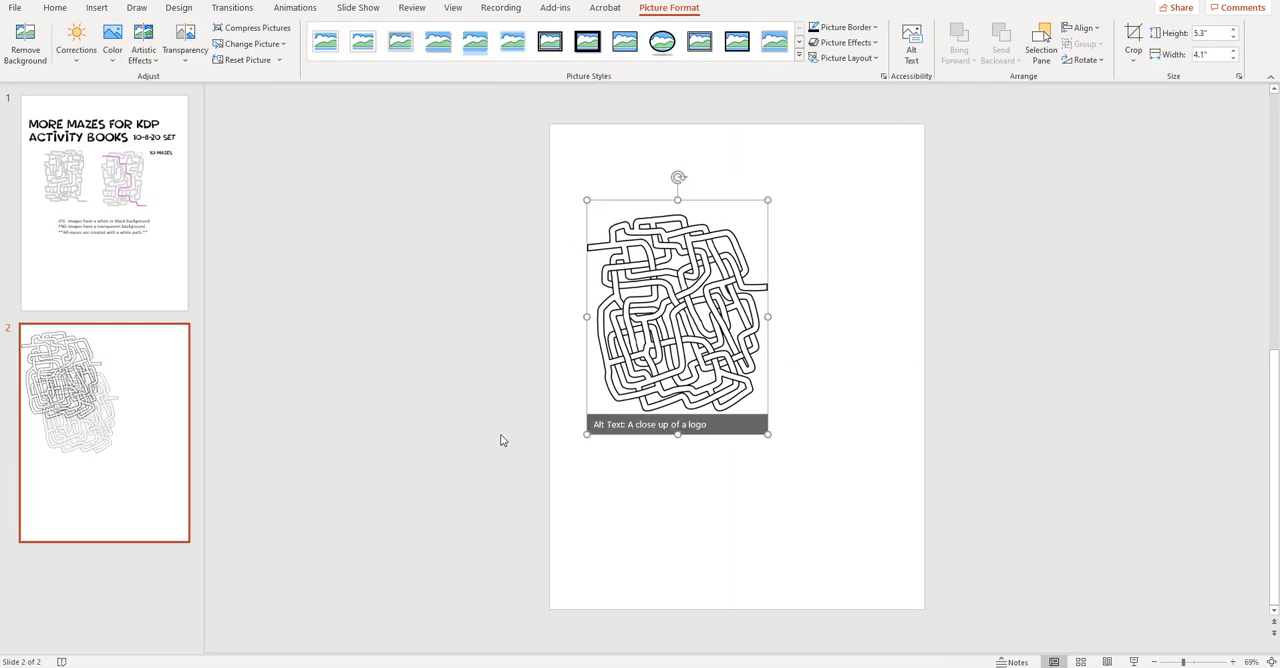
click(501, 438)
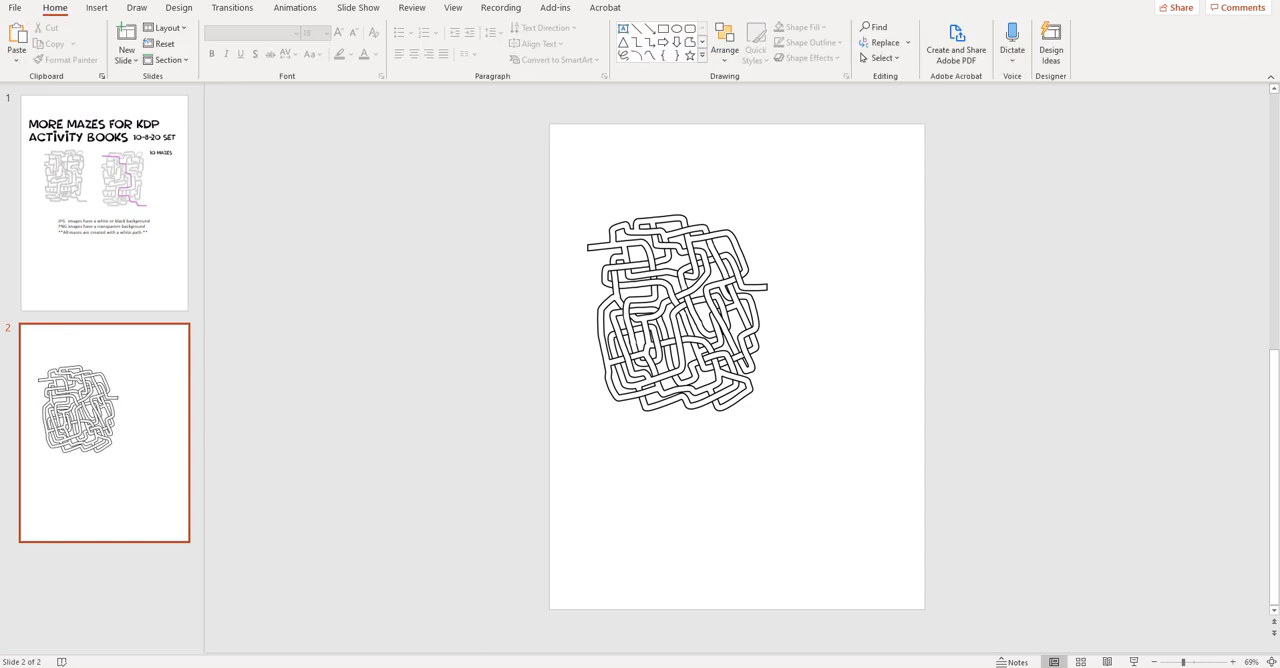
- Insert m9 10-8-20.png at about 3.73" by 4.82" to the lower right of the first maze, and shift the first maze slightly up
click(406, 667)
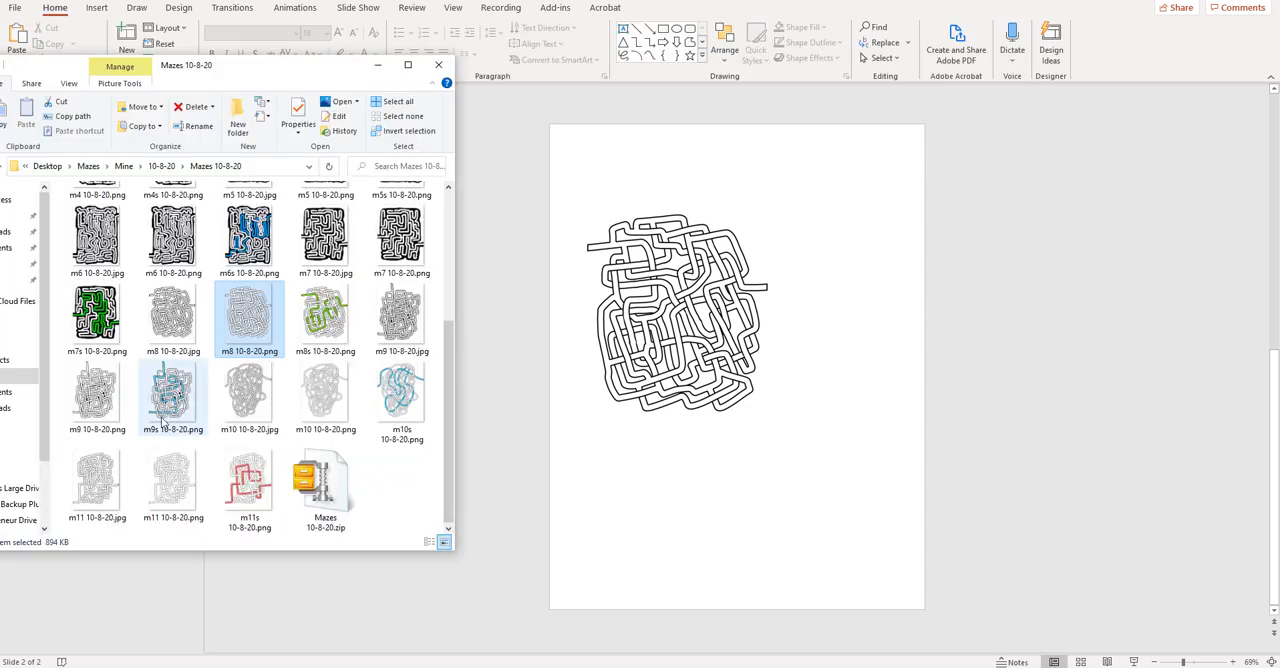
drag(97, 400, 660, 440)
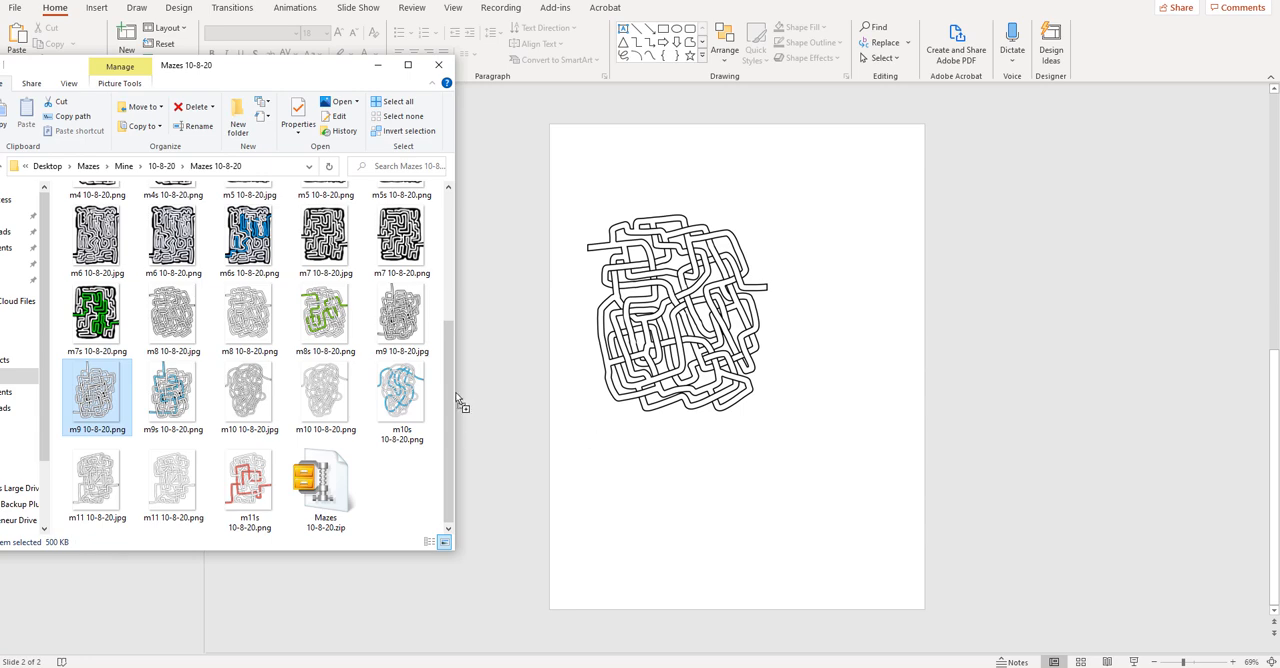
drag(458, 400, 709, 463)
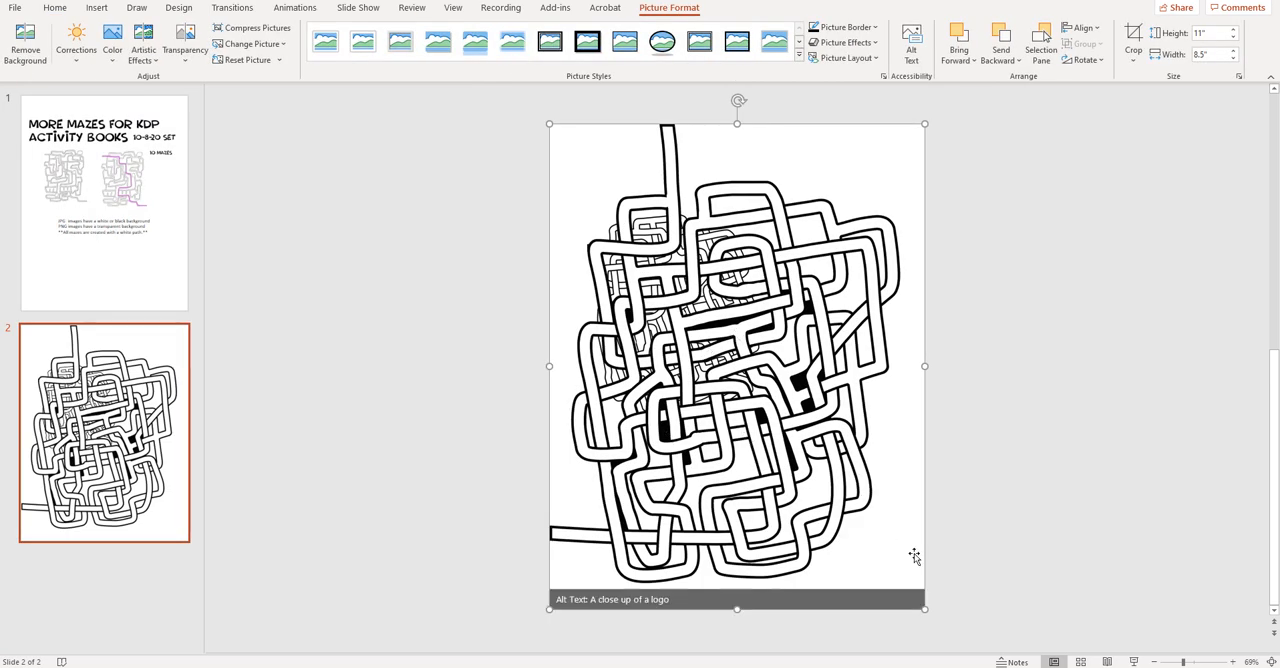
drag(924, 609, 714, 337)
drag(654, 255, 841, 471)
drag(712, 362, 711, 344)
drag(787, 473, 795, 467)
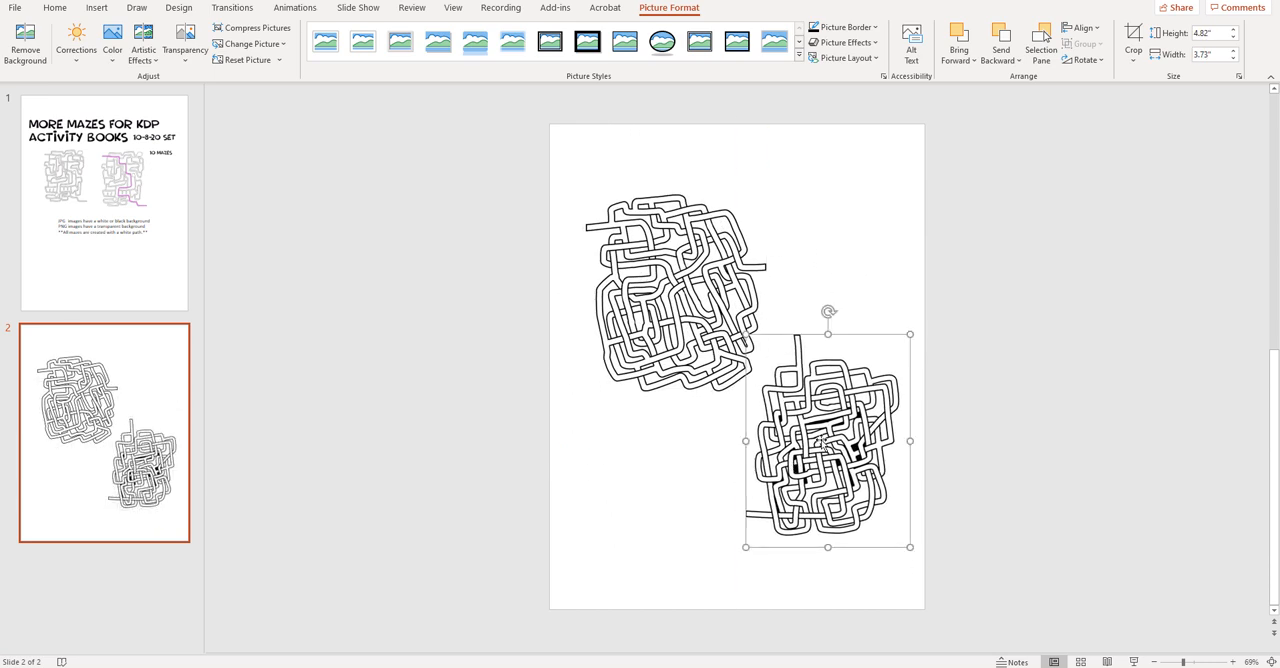
- Rotate the m9 maze by 180° and flip it horizontally so one opening faces the first maze
click(1103, 62)
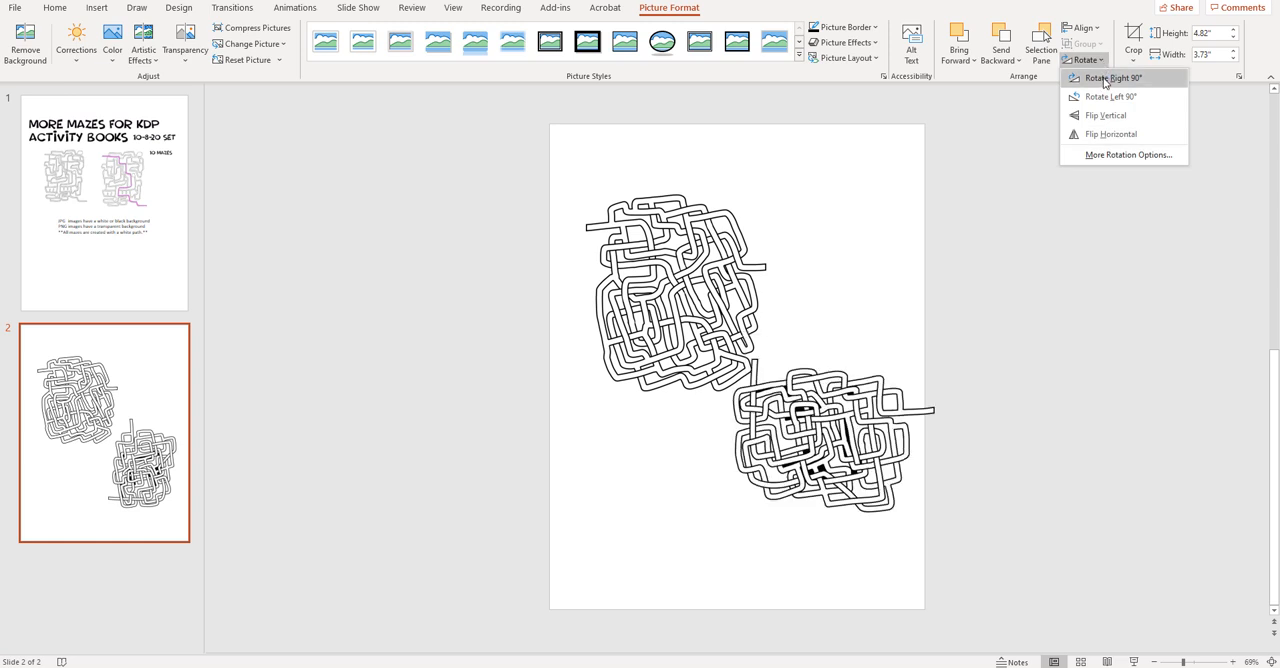
click(1105, 79)
click(1088, 60)
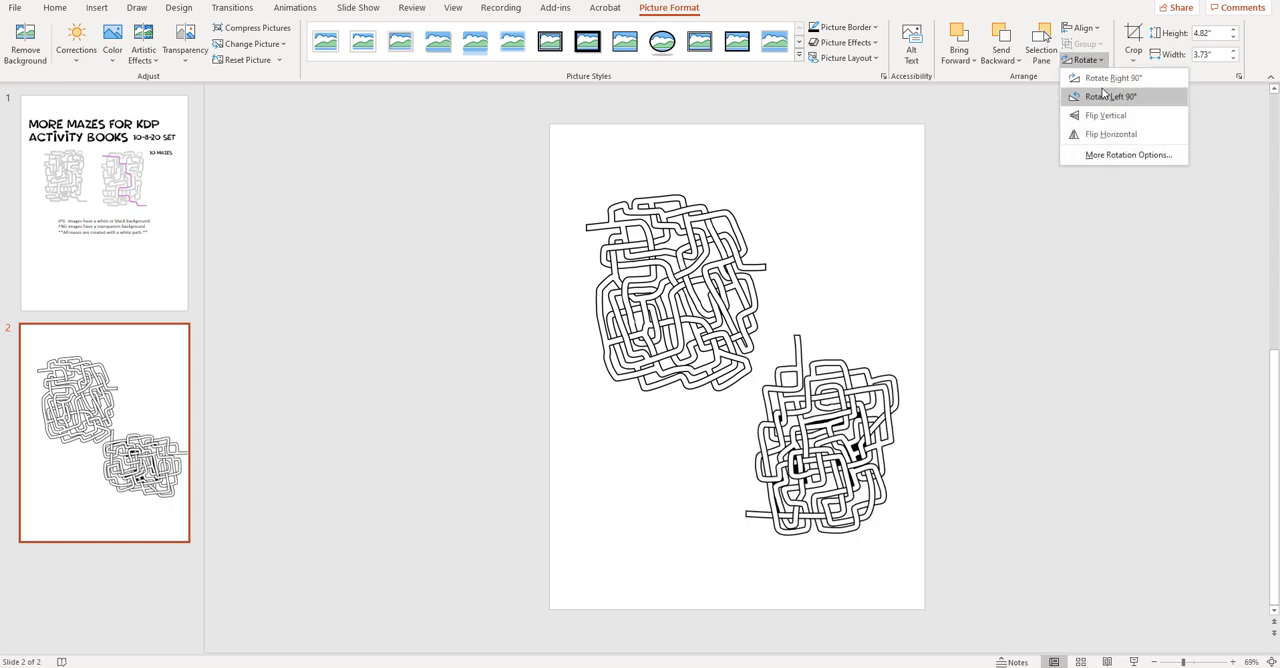
click(1103, 82)
click(1100, 60)
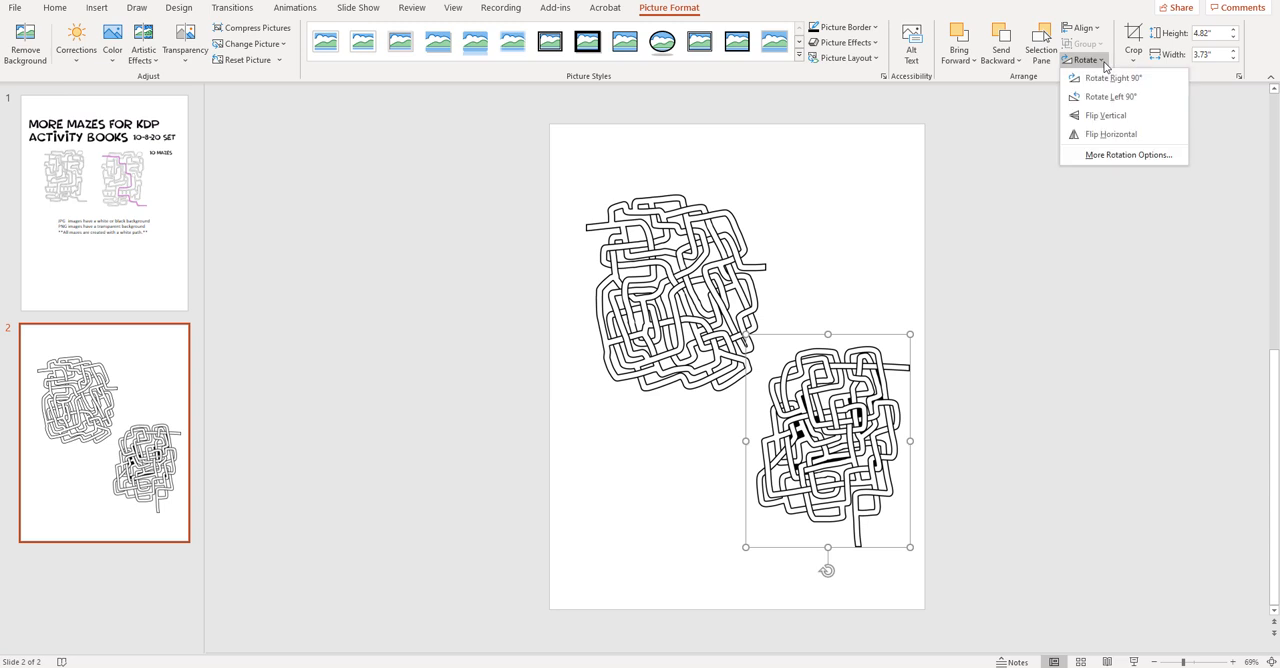
click(1107, 135)
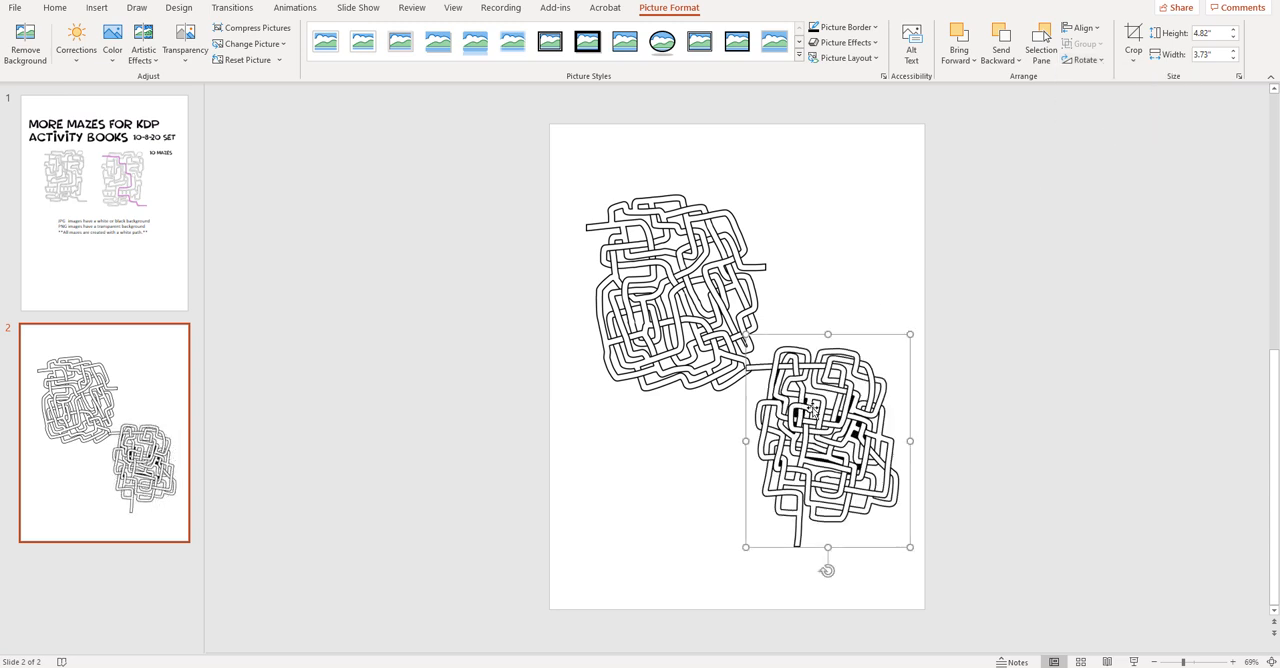
- Join the m9 maze's left opening to the first maze's right opening, and move both mazes together slightly down and left
drag(810, 410, 830, 306)
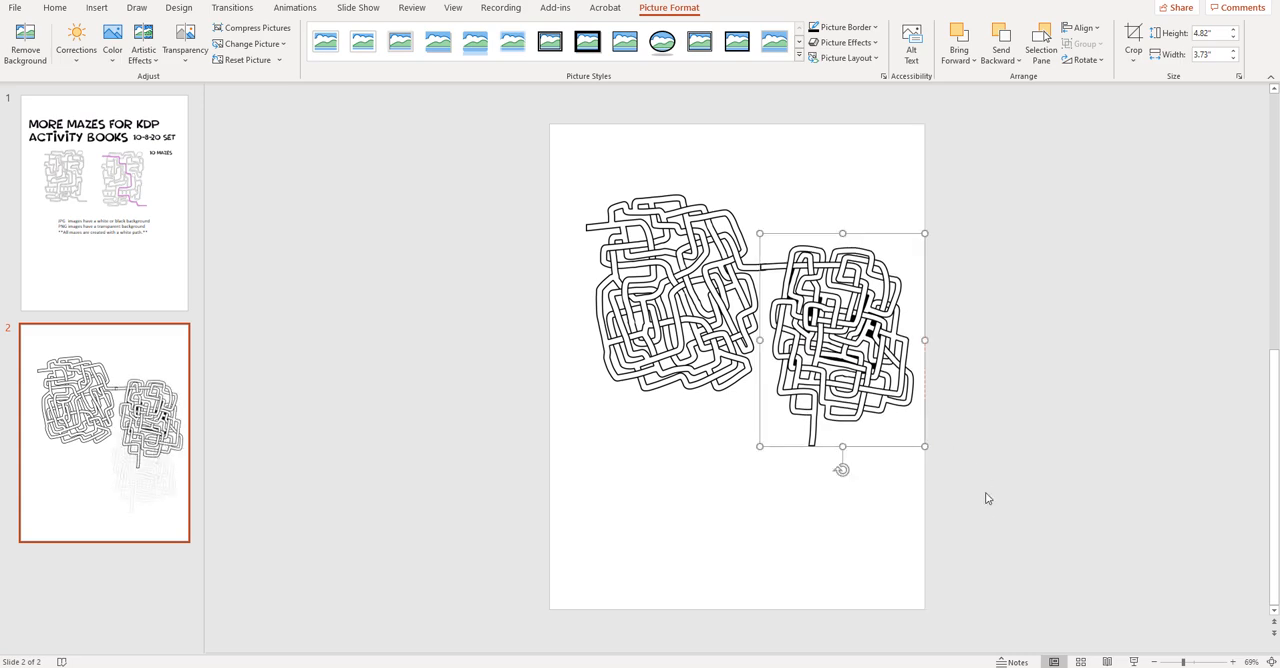
click(757, 427)
drag(977, 507, 571, 151)
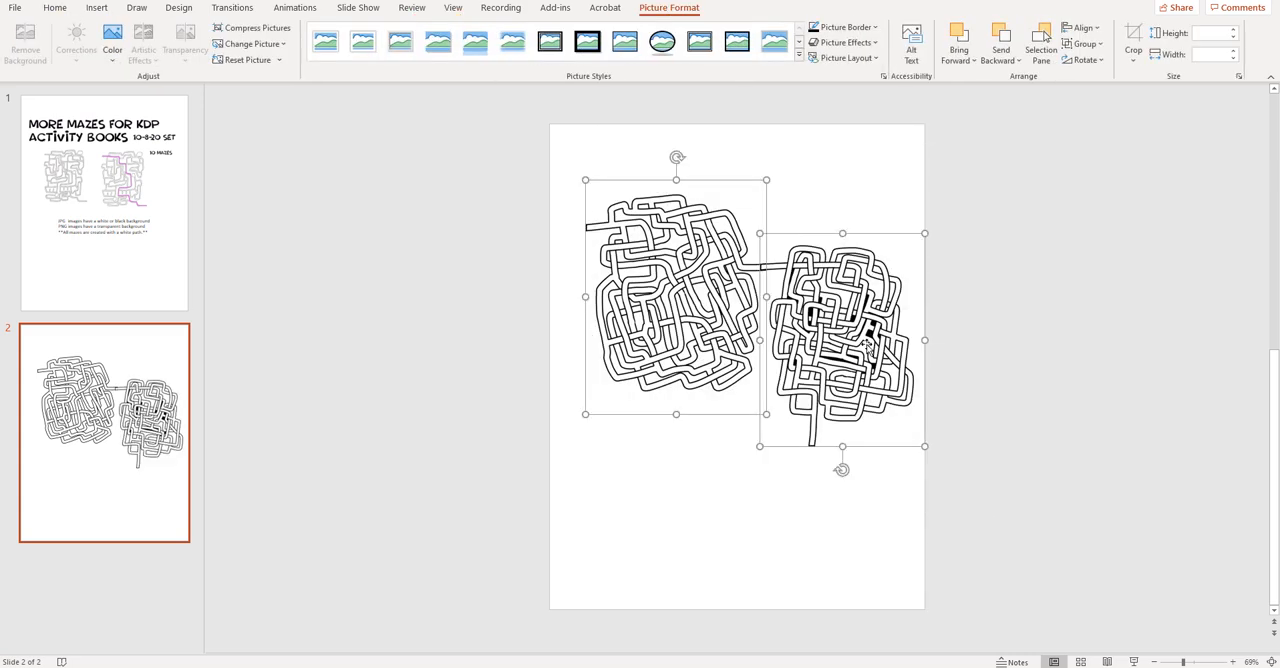
drag(865, 345, 856, 359)
click(1005, 476)
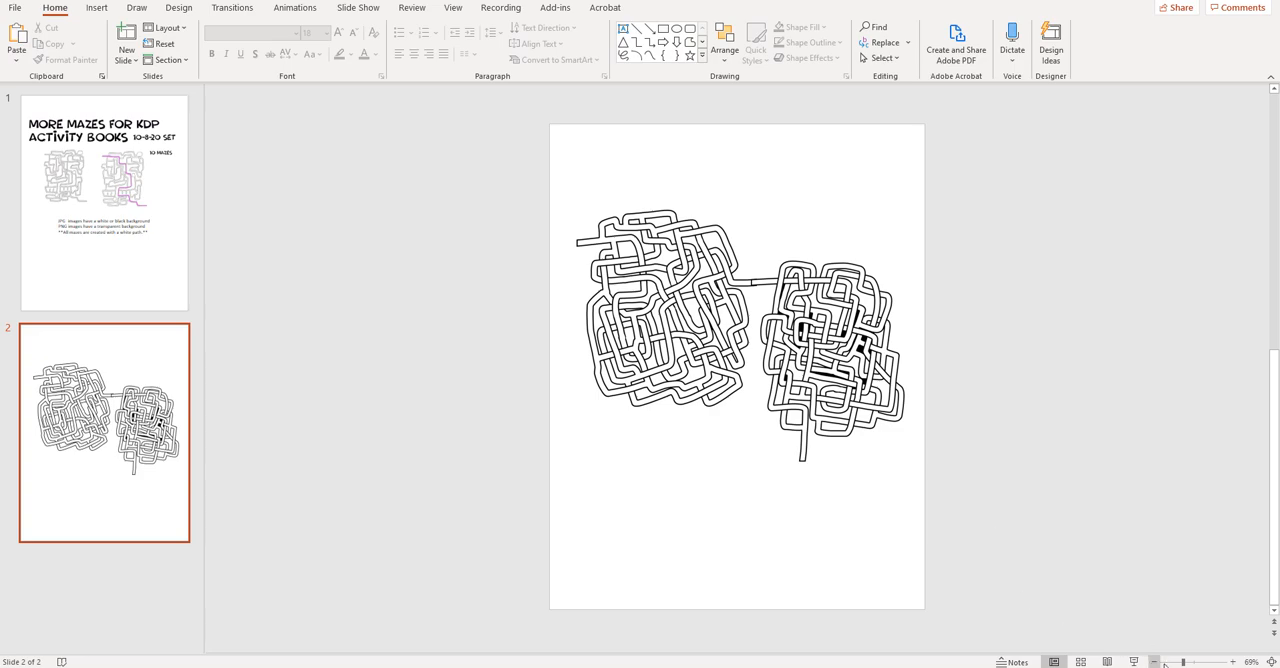
- Cover the black line blocking the junction between the two mazes with a white pen stroke
click(1195, 662)
click(1205, 662)
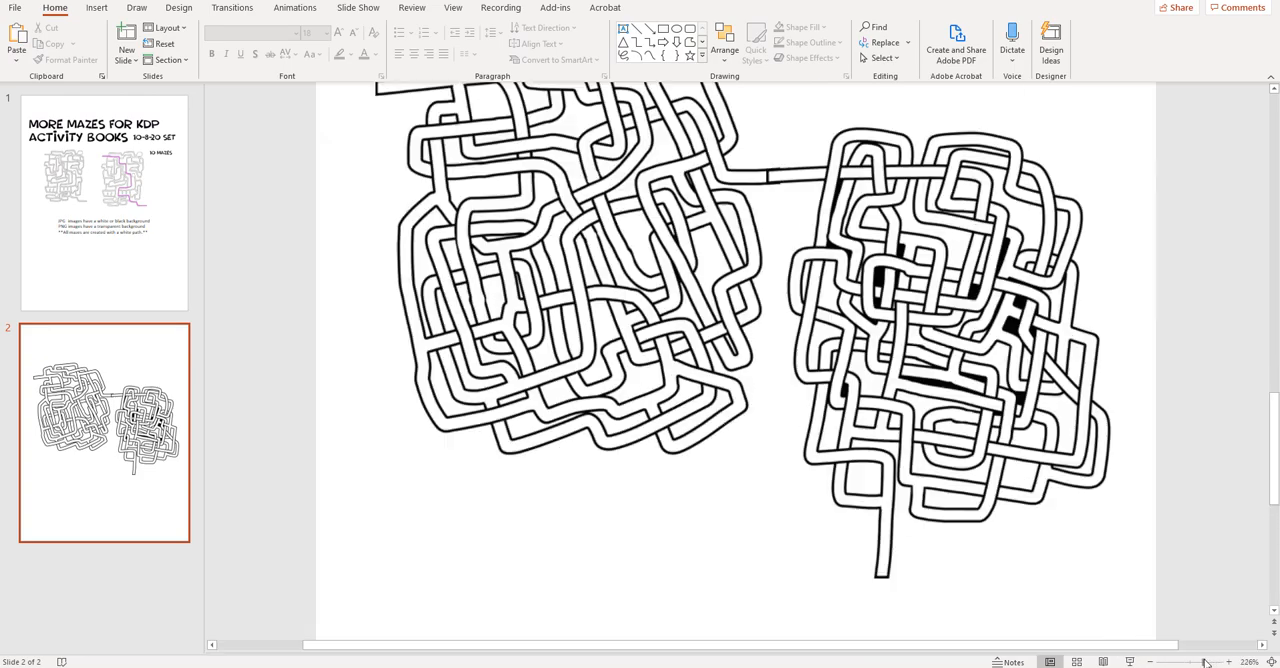
scroll(798, 315, up, 3)
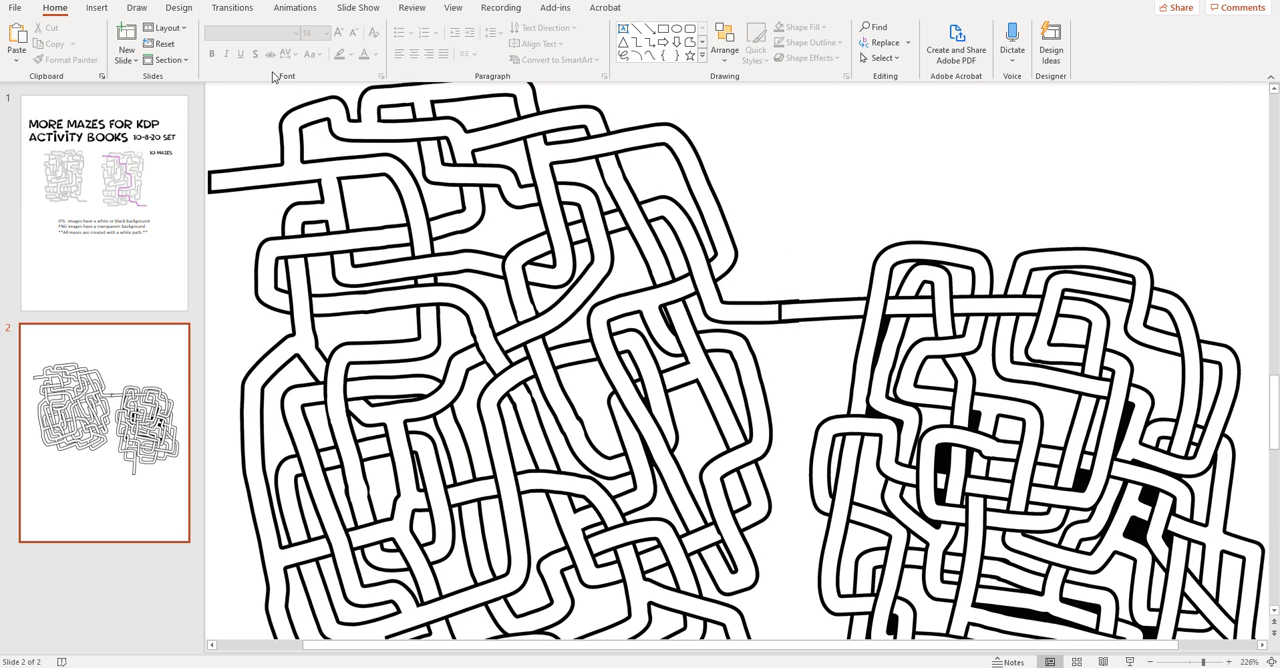
click(136, 8)
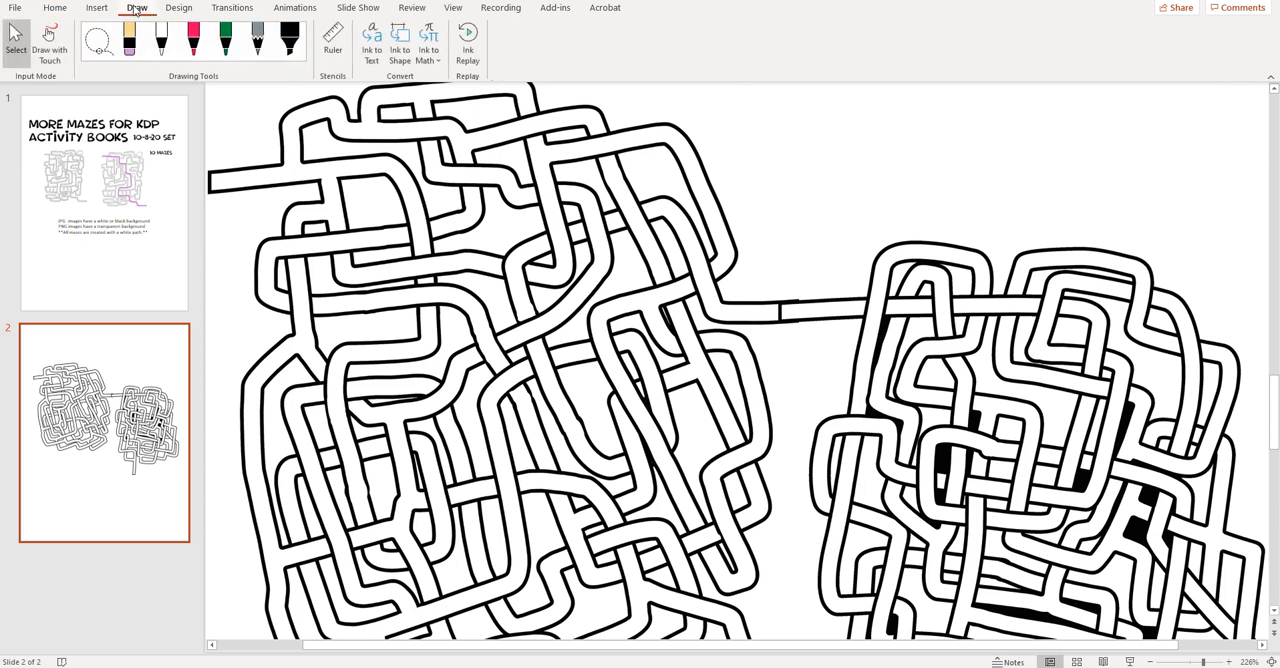
click(163, 48)
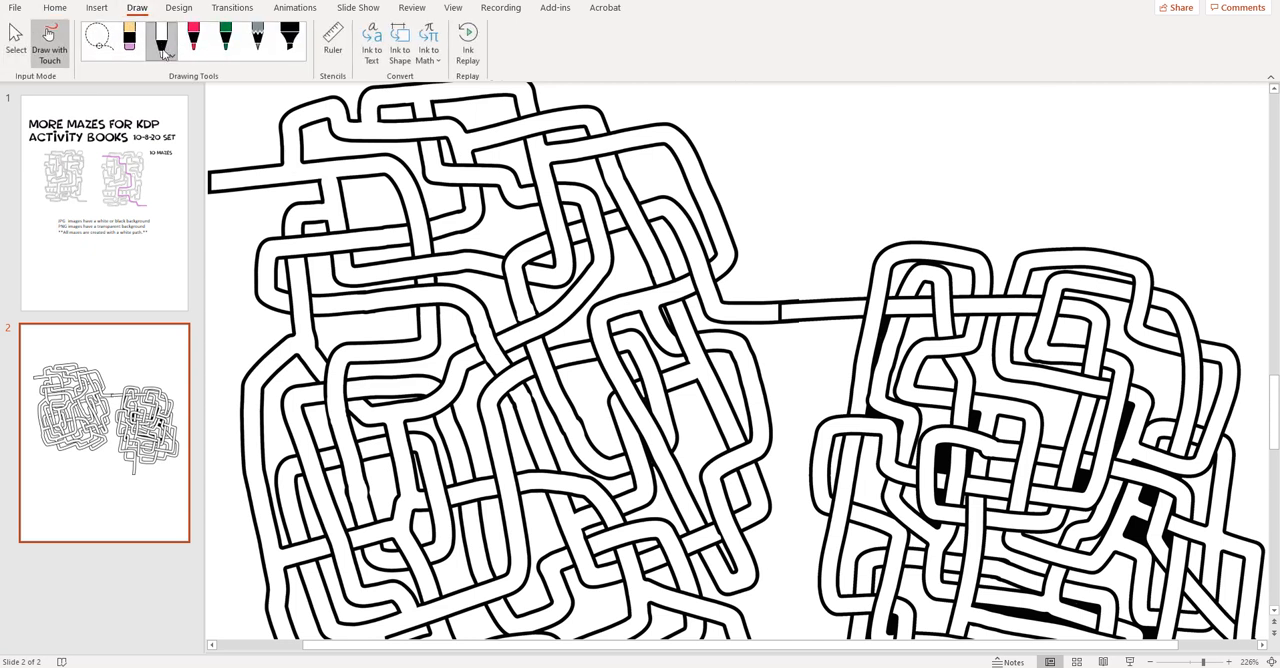
click(170, 57)
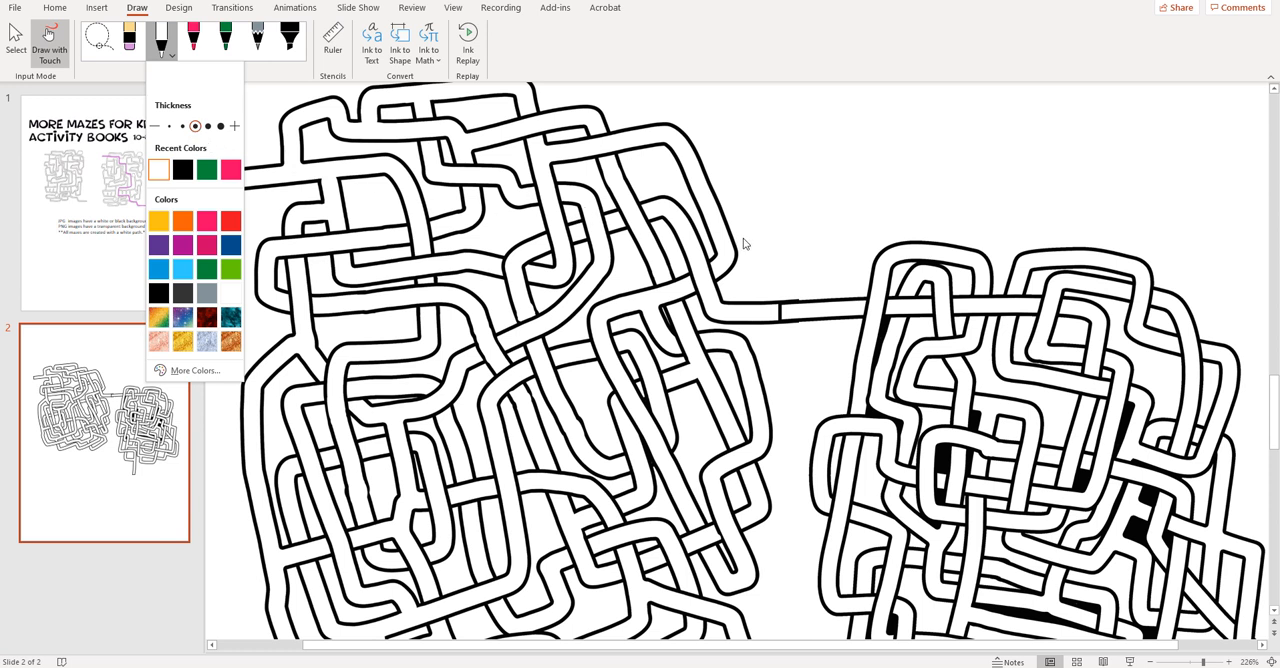
click(781, 258)
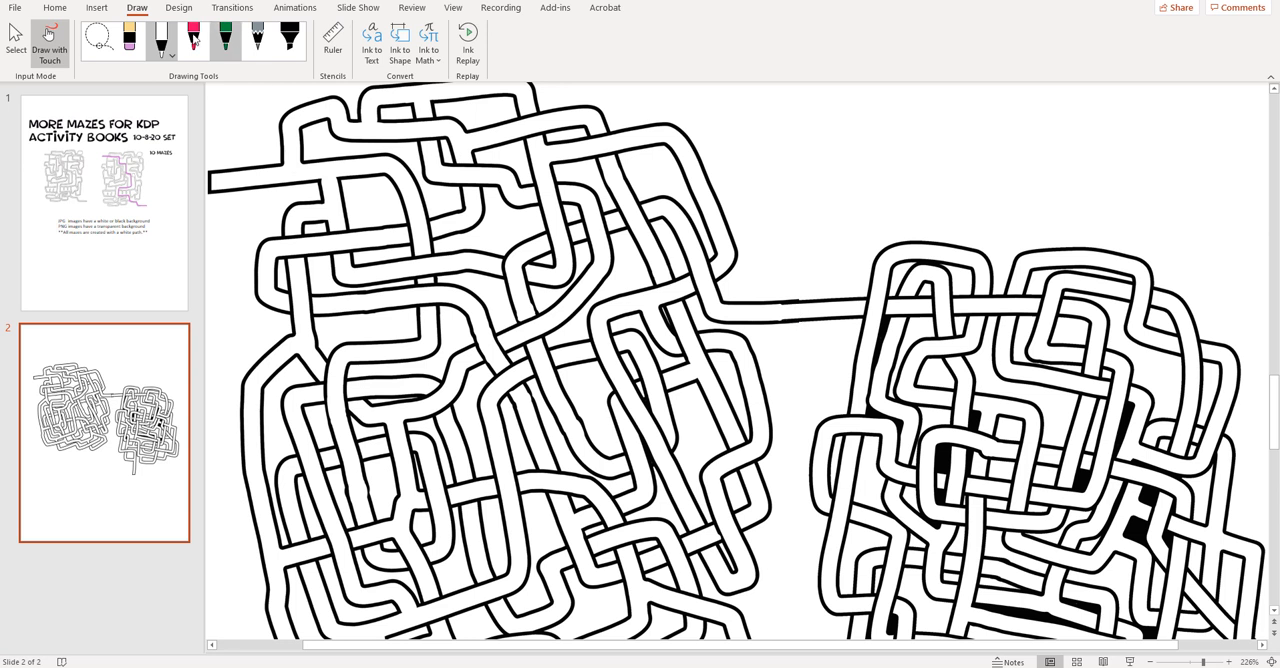
- Slightly adjust the upper edge of the m9 maze at its connection with the first maze
click(16, 45)
click(828, 305)
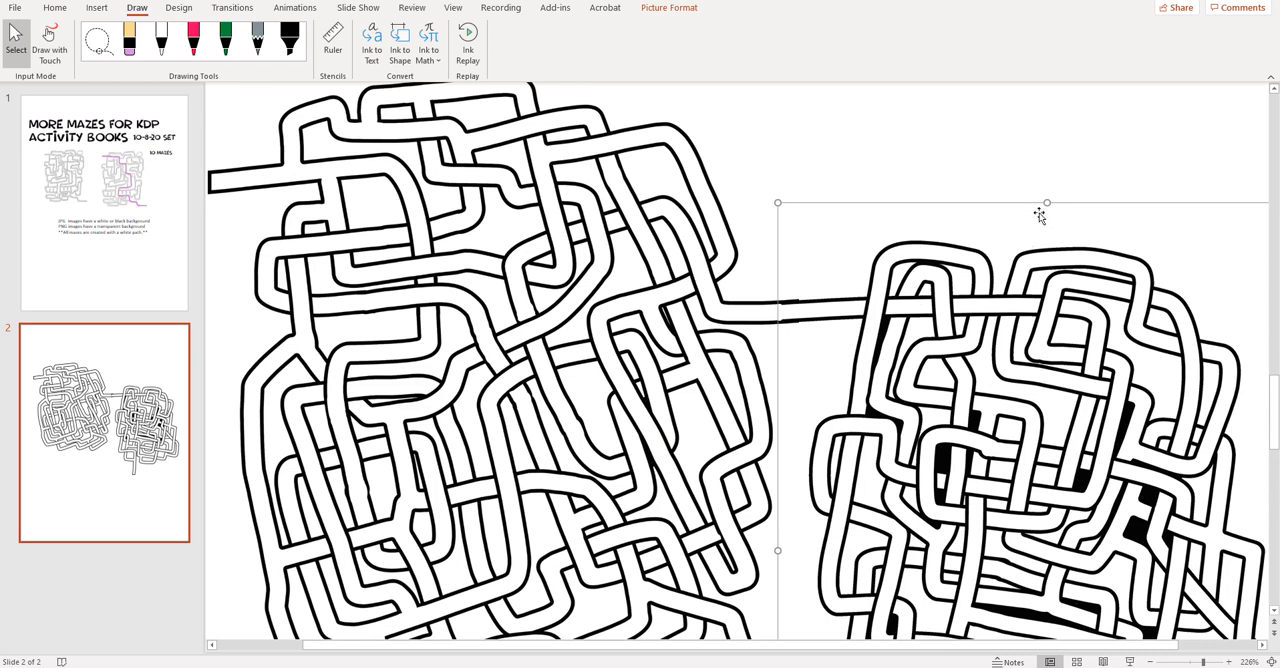
drag(1046, 202, 1043, 200)
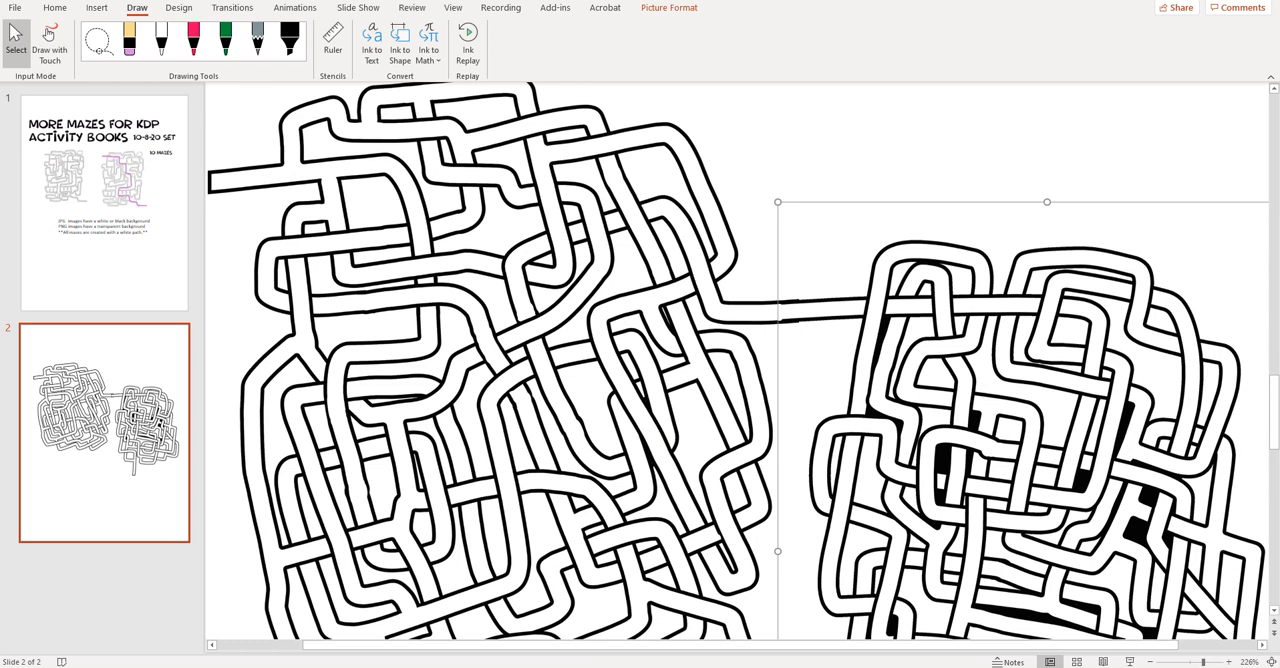
drag(1203, 662, 1174, 662)
click(1049, 476)
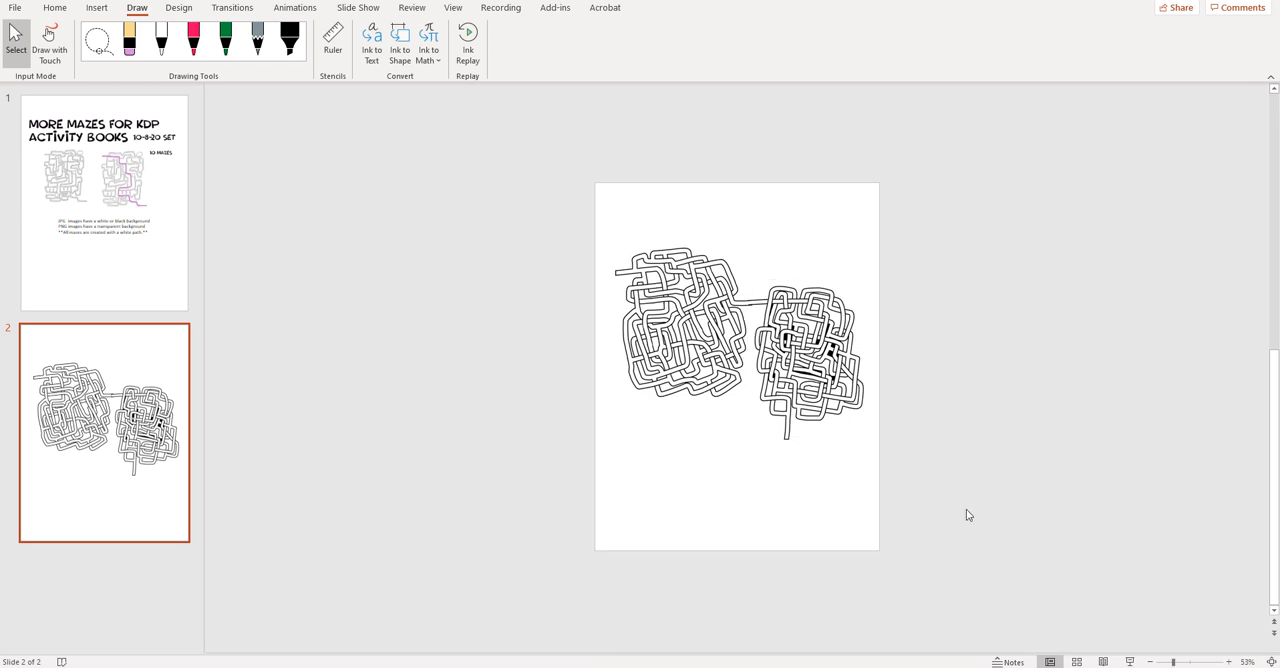
- Cut both mazes together with the white pen stroke and paste them back as a single picture
drag(967, 511, 475, 9)
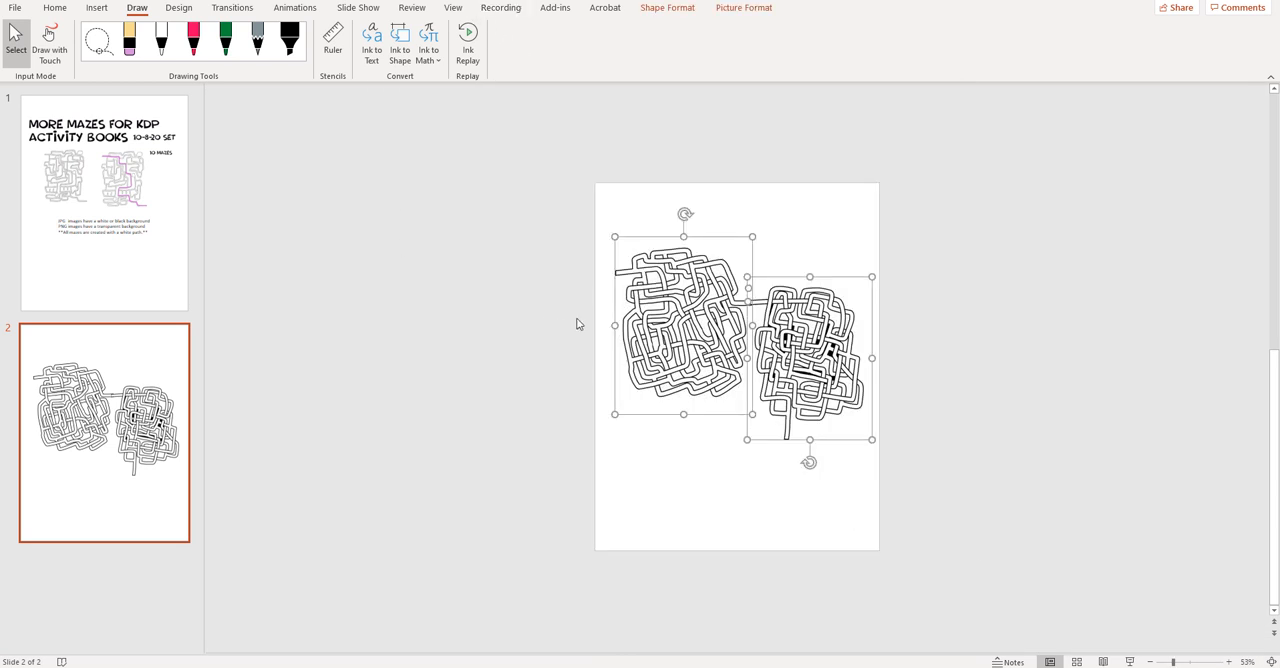
right_click(650, 290)
right_click(673, 290)
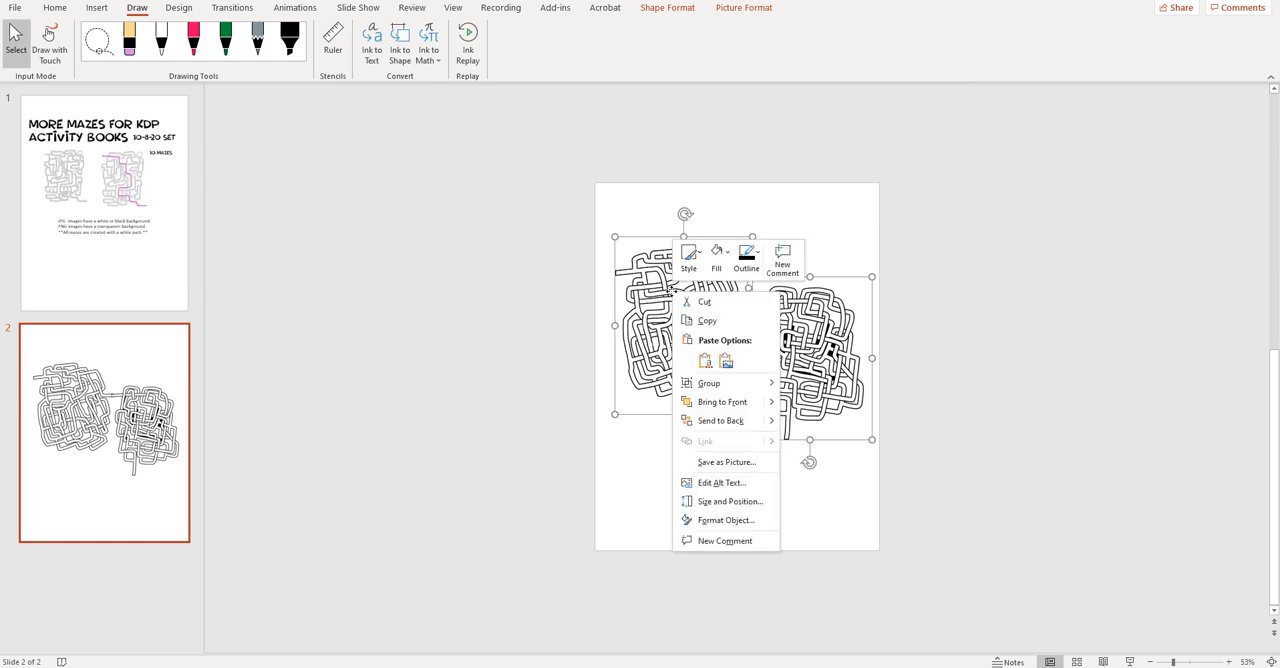
click(692, 302)
right_click(702, 280)
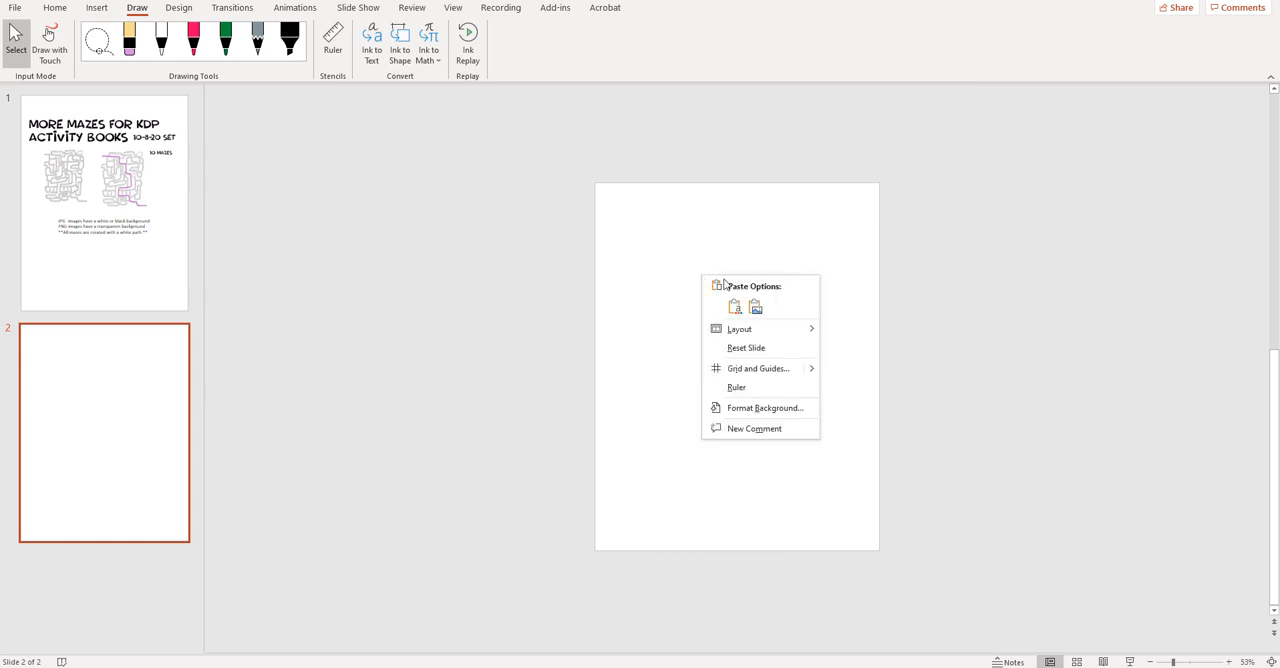
key(Escape)
key(ctrl+v)
- Enlarge the combined maze picture to about 9.21" by 7.27", rotate it nearly 90° clockwise, and center it on the slide
drag(737, 242, 861, 362)
drag(631, 246, 592, 186)
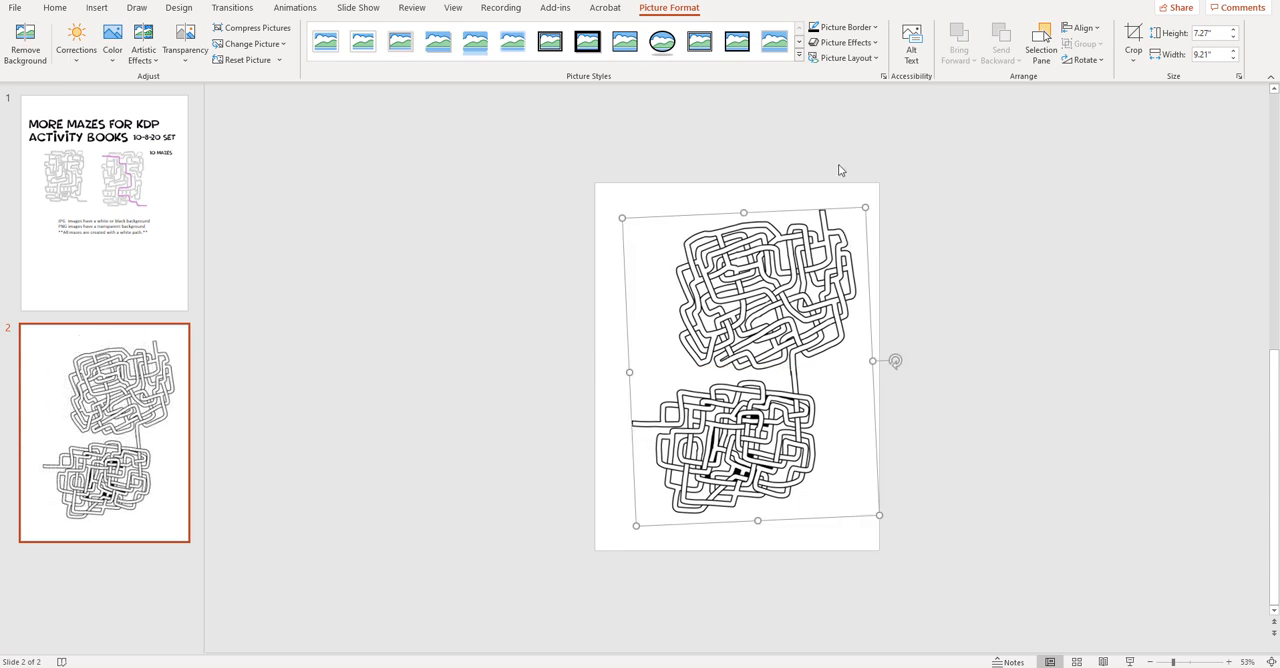
drag(771, 414, 757, 413)
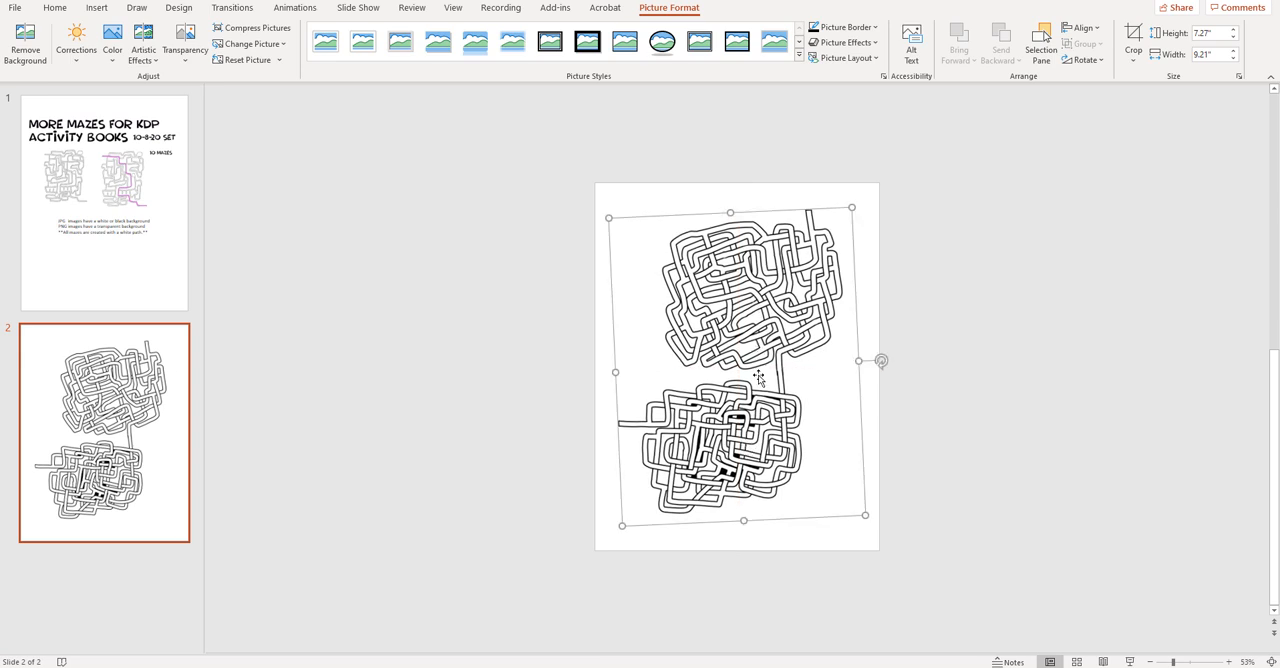
click(494, 329)
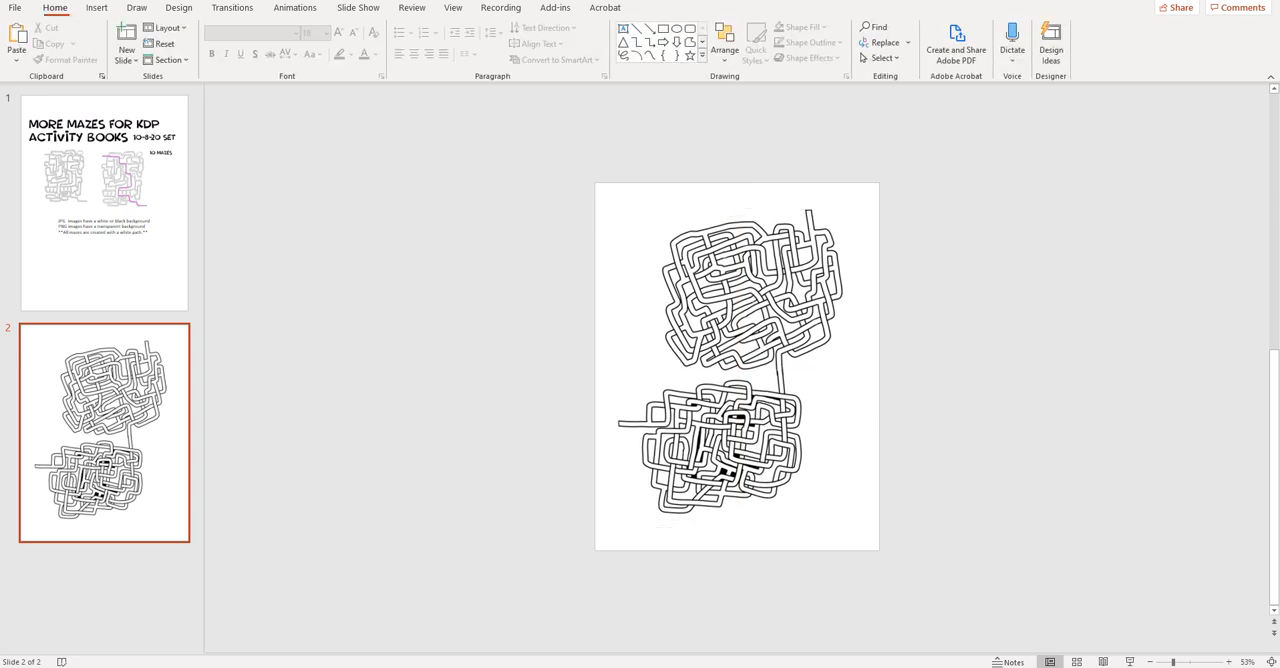
- Insert the stock image of orange slices on blue and send it behind the maze picture
click(96, 7)
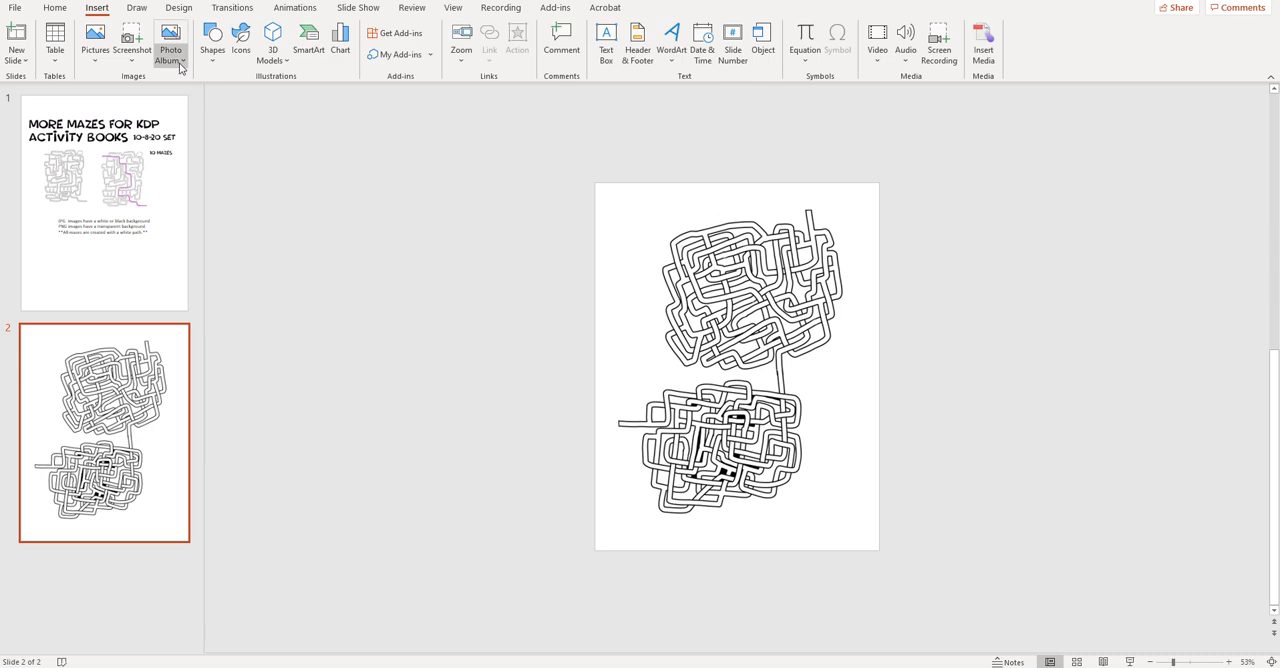
click(97, 64)
click(128, 117)
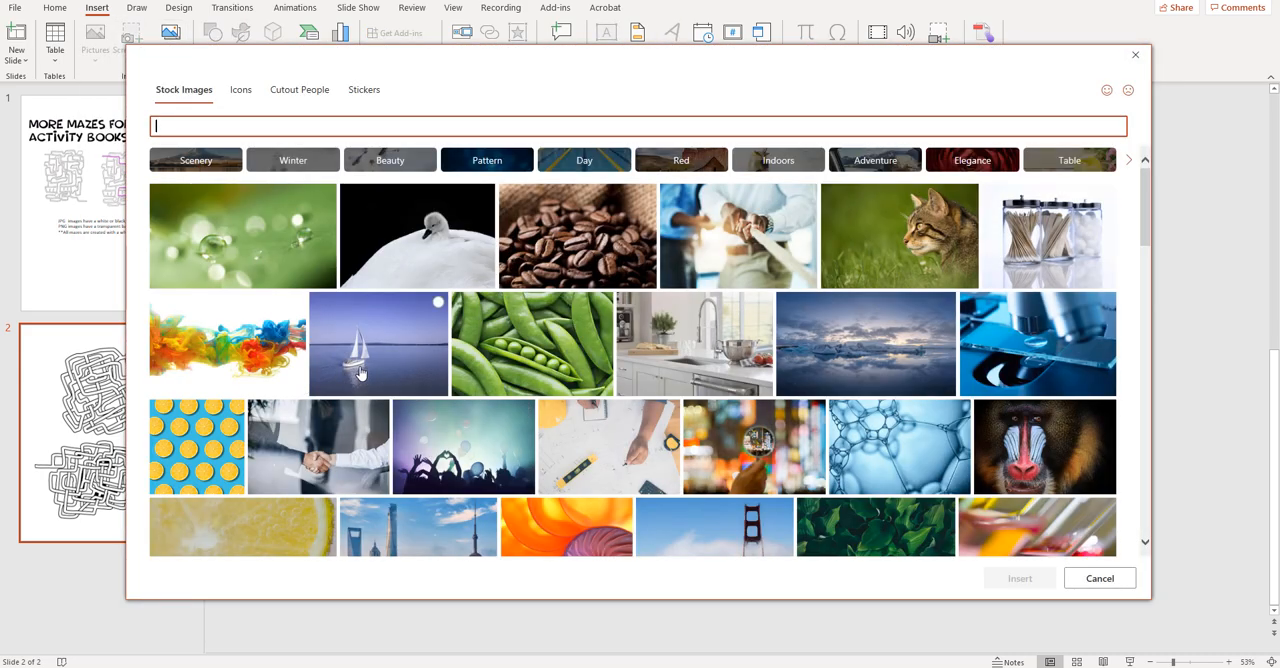
click(210, 440)
click(1030, 580)
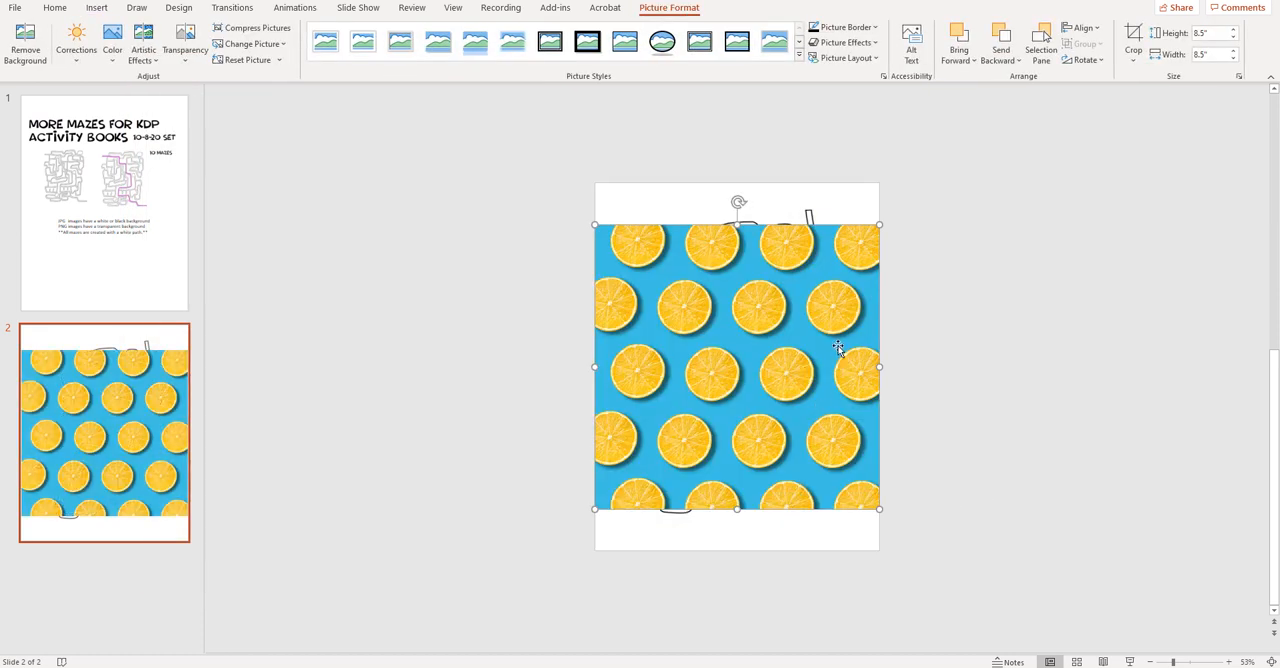
right_click(838, 344)
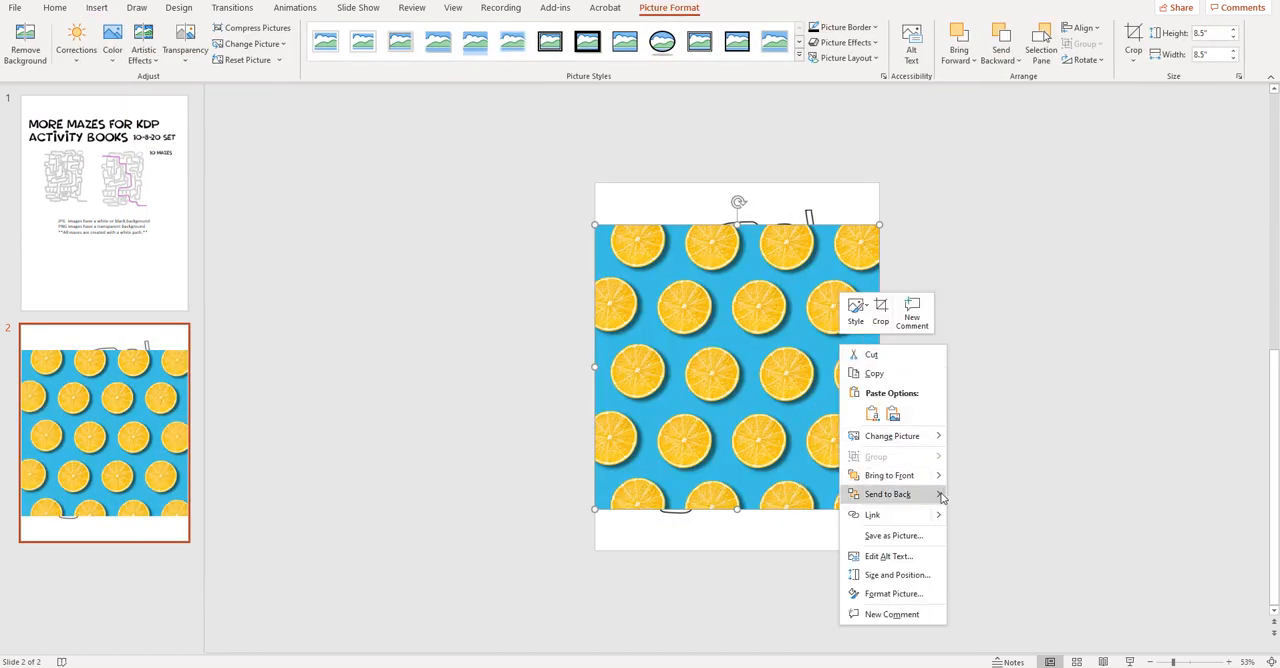
mouse_move(945, 494)
click(994, 495)
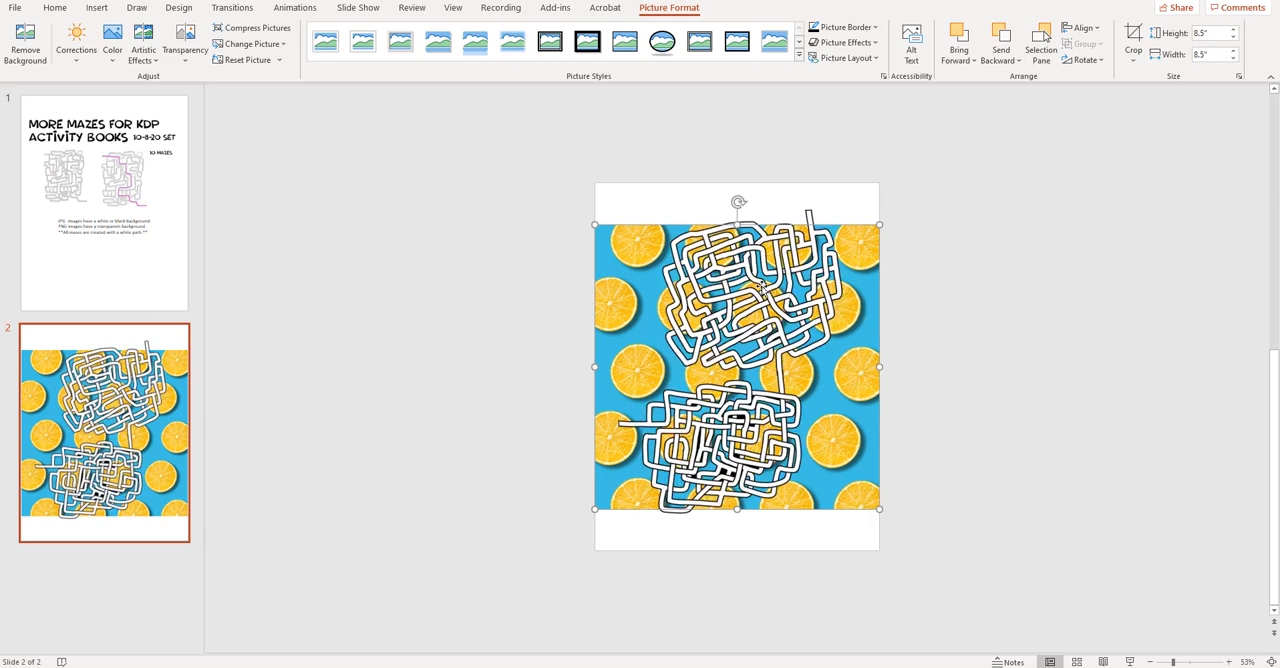
- Stretch the orange-slice image vertically to 11" so it fills the whole slide as a background
drag(737, 225, 738, 183)
drag(737, 517, 737, 547)
click(1080, 471)
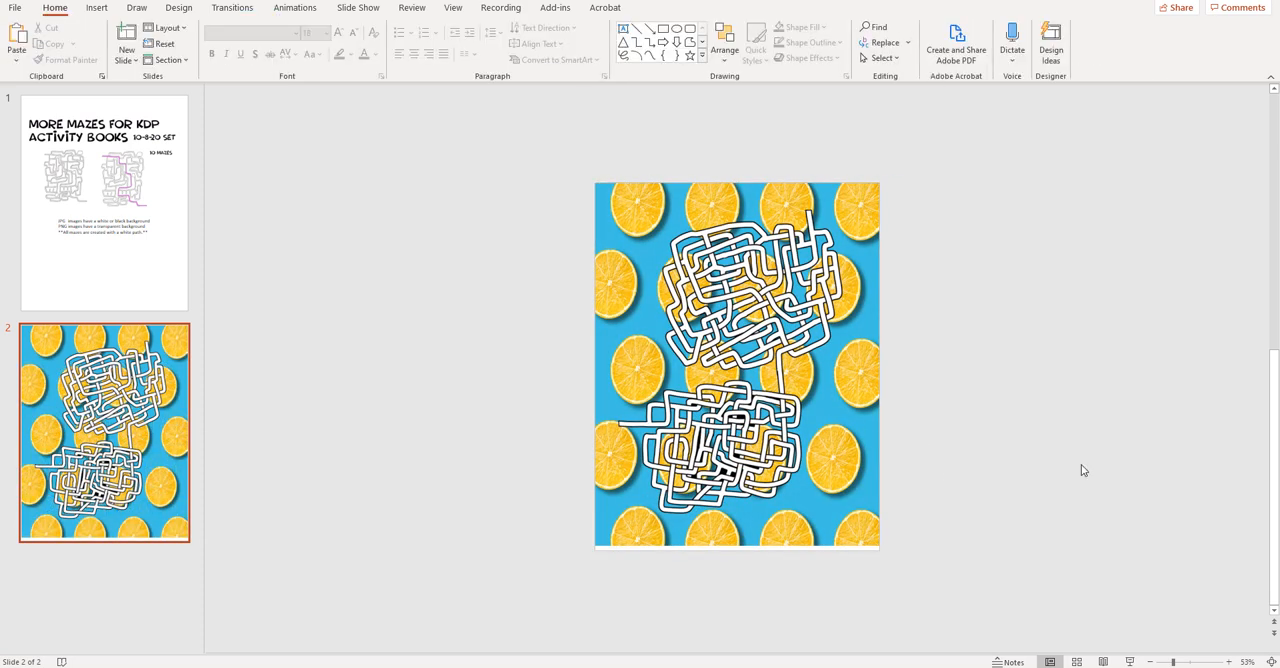
click(876, 357)
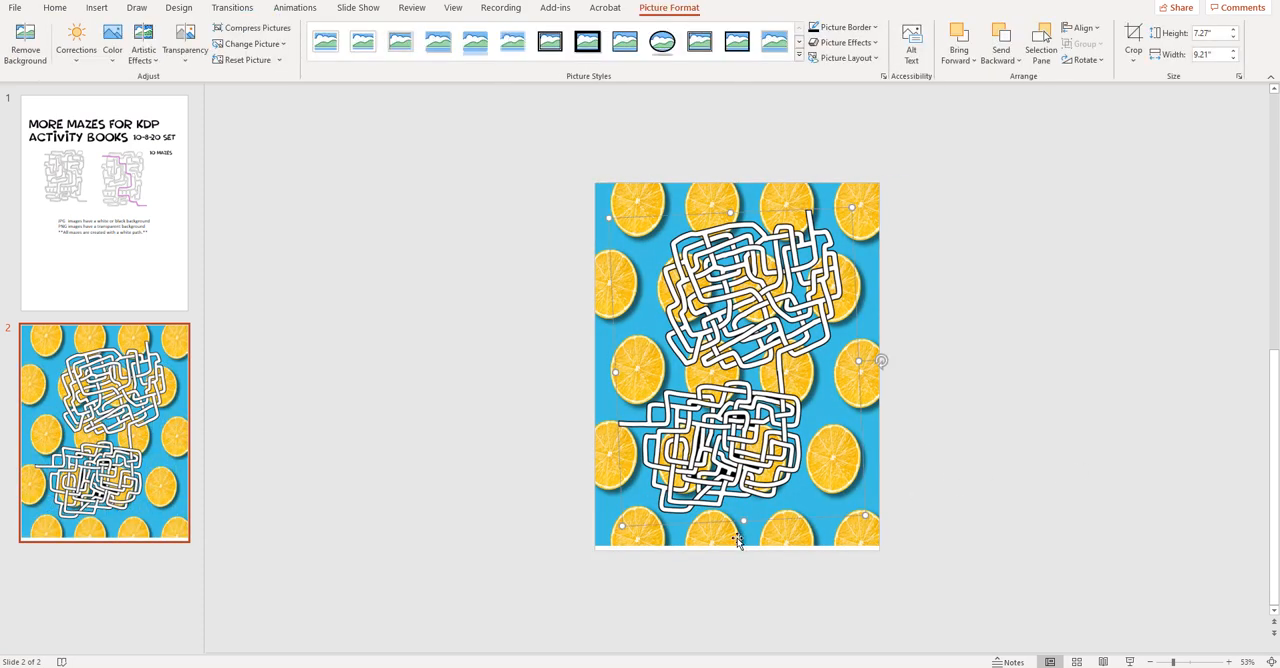
drag(735, 549, 736, 553)
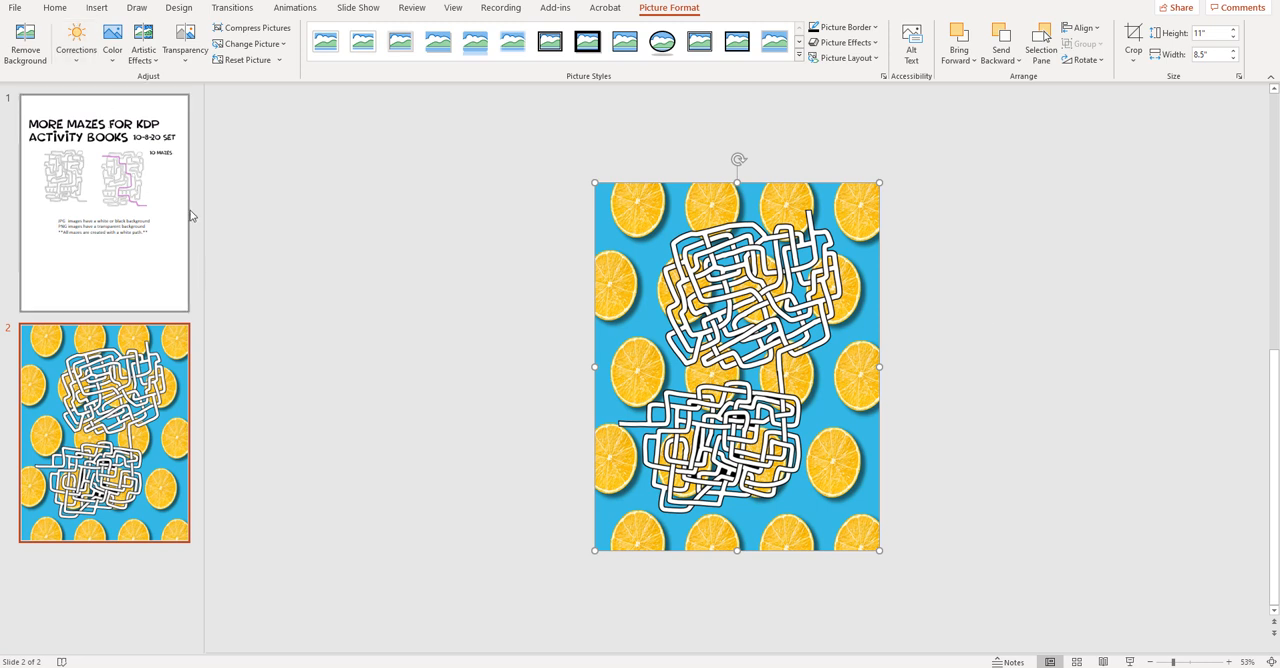
- Add a blank slide after slide 2 and insert m4 10-8-20.jpg from the Mazes 10-8-20 folder
click(55, 8)
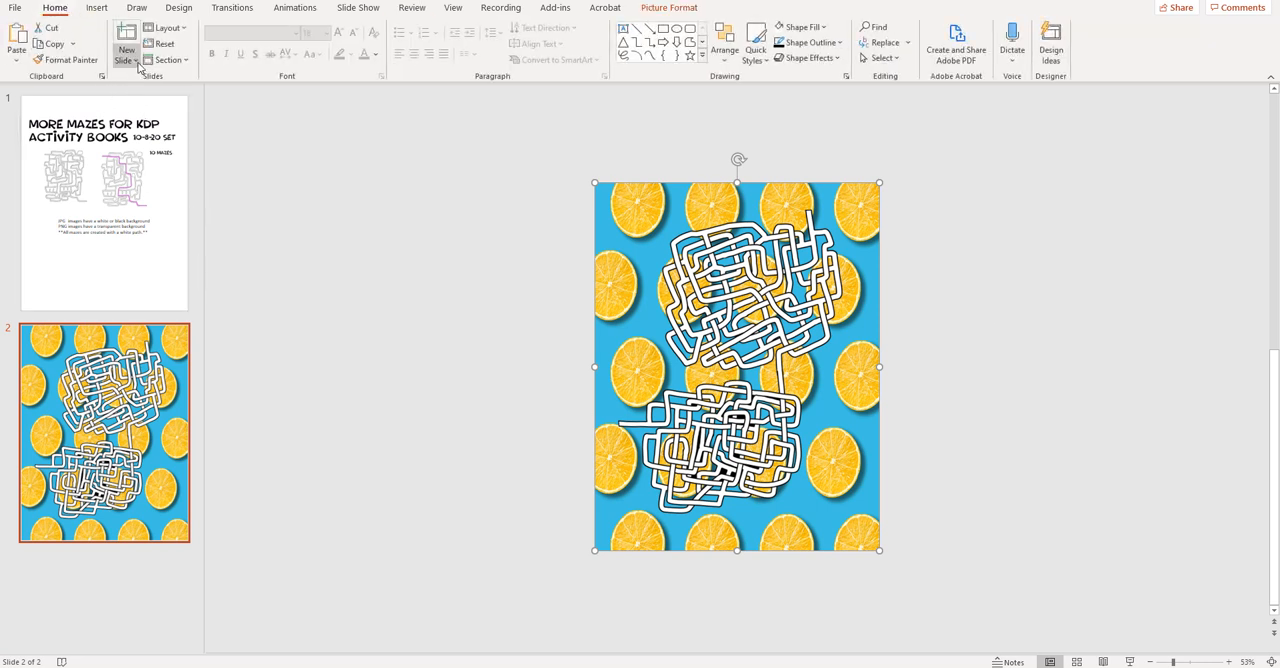
click(136, 62)
click(142, 368)
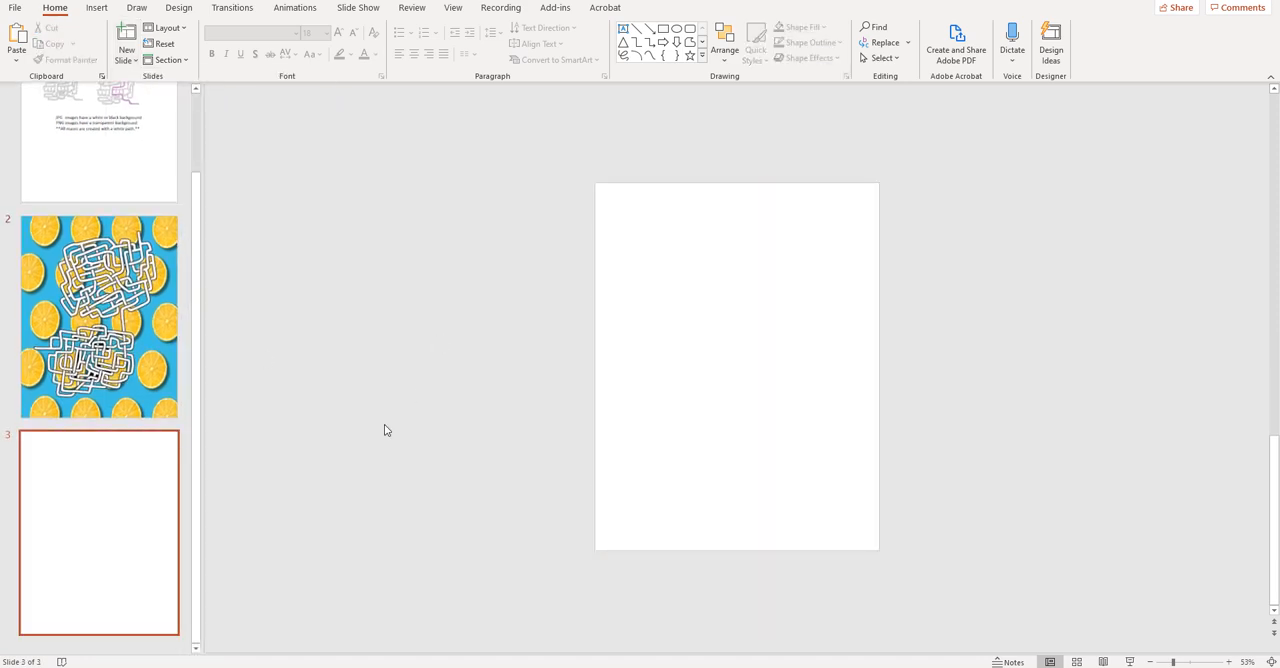
click(425, 666)
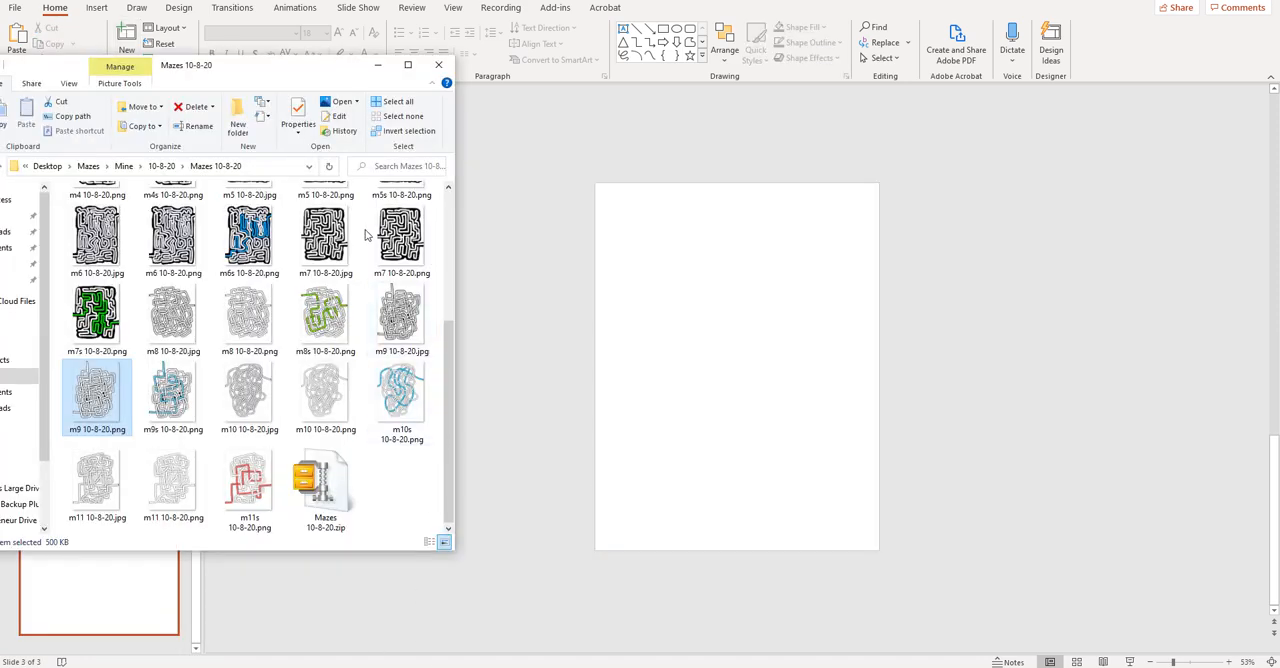
scroll(364, 238, up, 3)
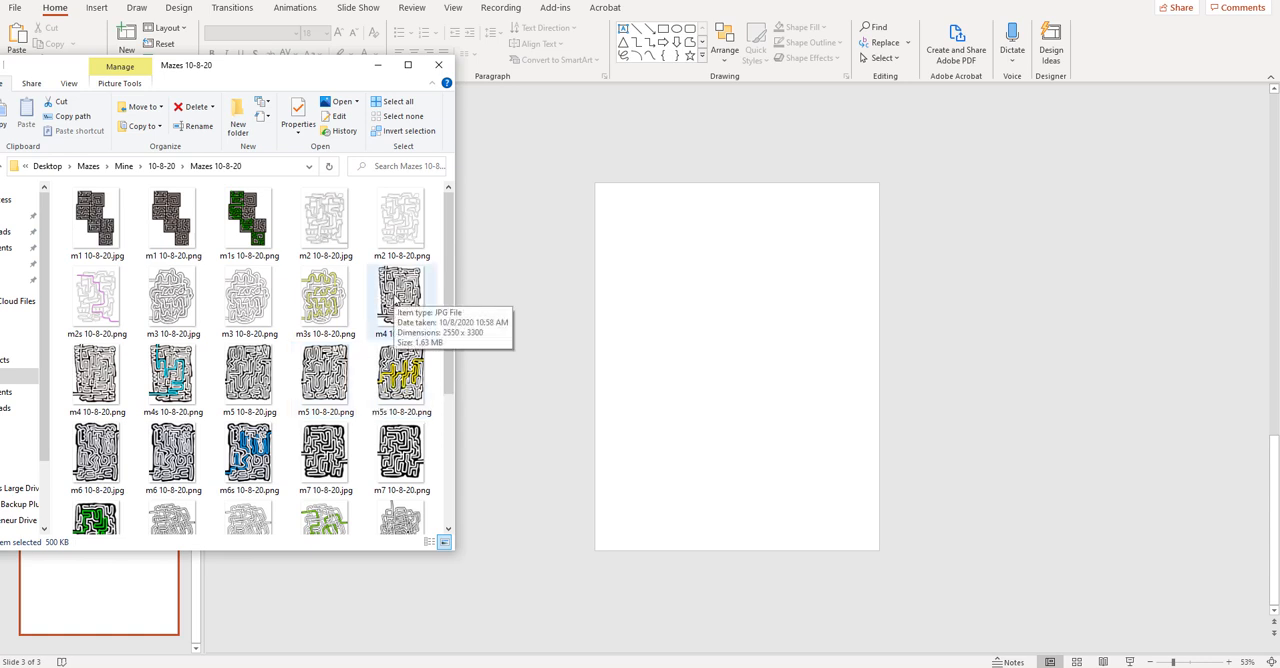
drag(392, 290, 700, 340)
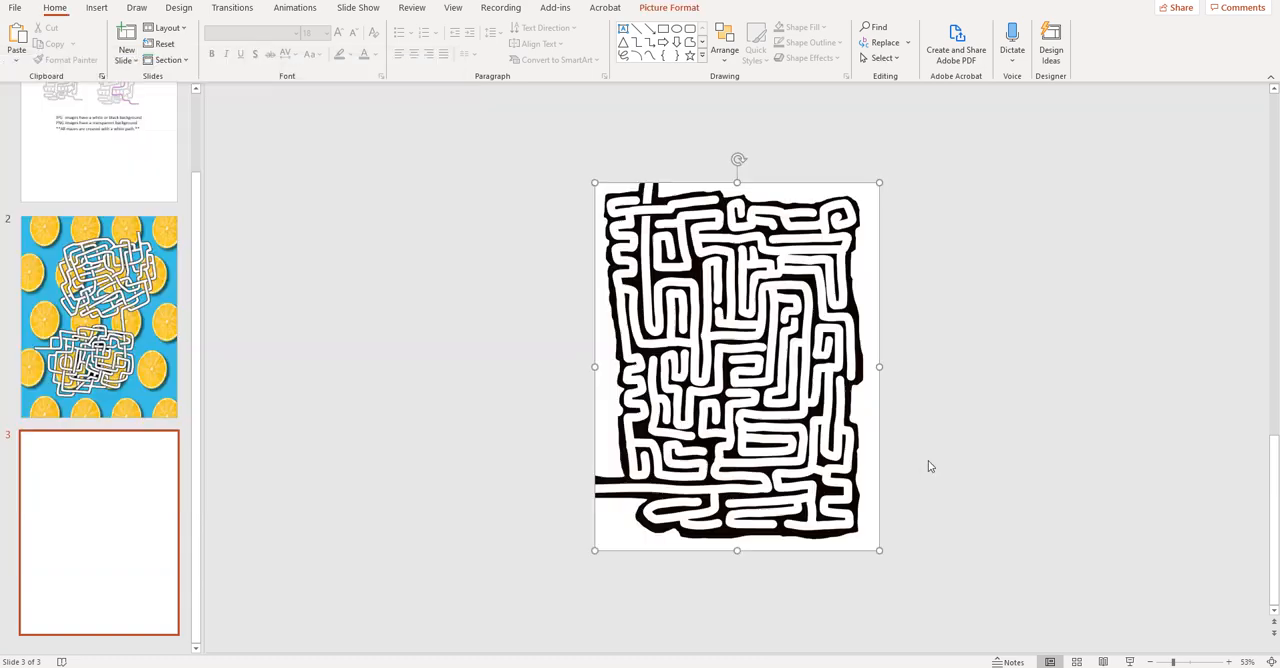
- Shrink the m4 JPG maze to about 3.71" by 4.8" and place it on the upper-left part of the slide
drag(879, 550, 778, 421)
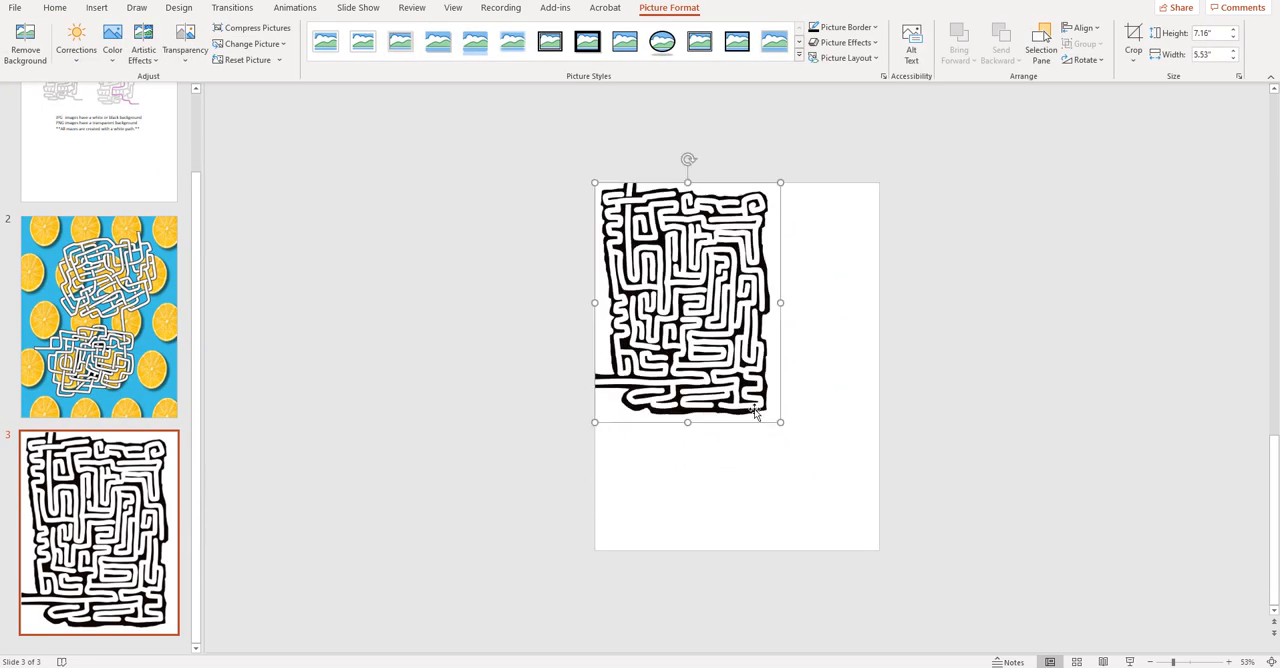
drag(719, 315, 762, 352)
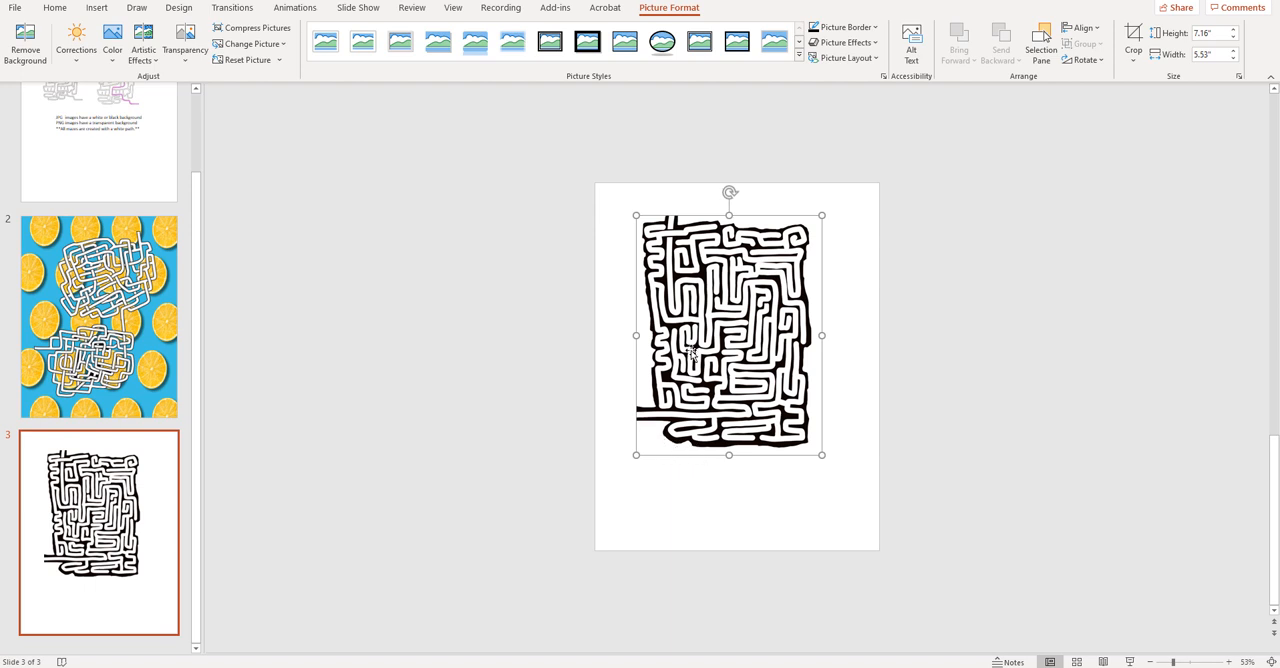
drag(679, 327, 639, 283)
drag(777, 408, 720, 330)
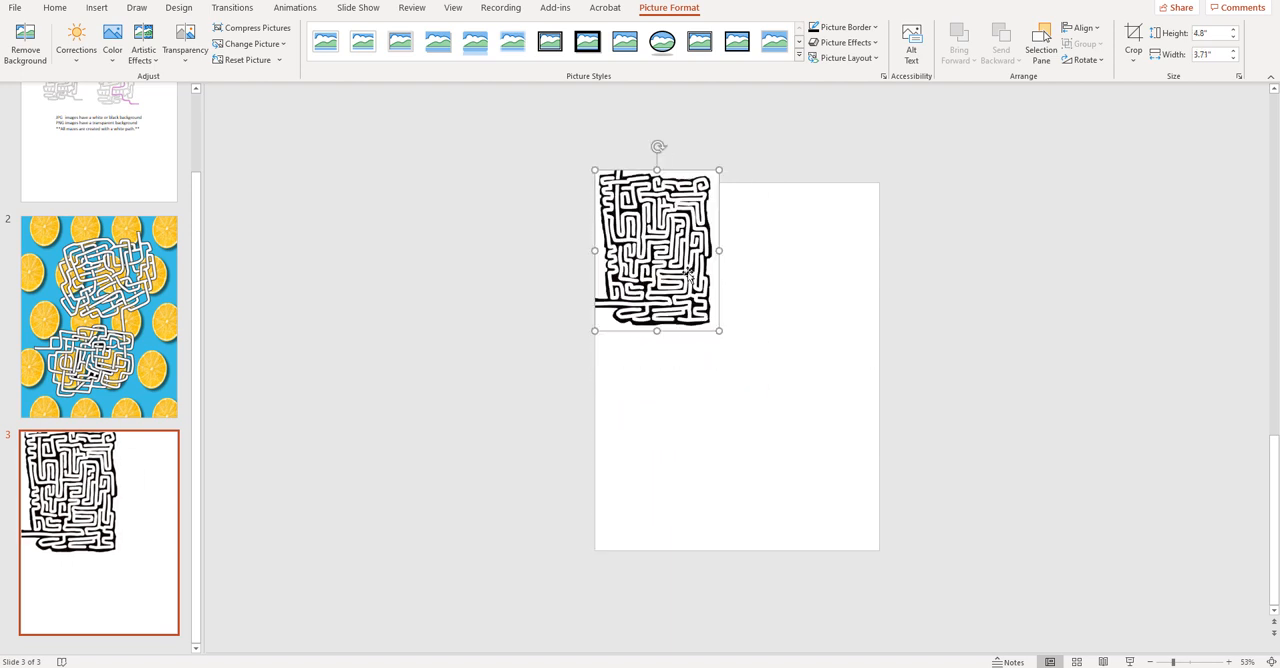
drag(668, 270, 678, 296)
- Insert m4 10-8-20.png at about 4.78" by 6.18" to the lower right of the JPG maze, overlapping its corner
key(alt+Tab)
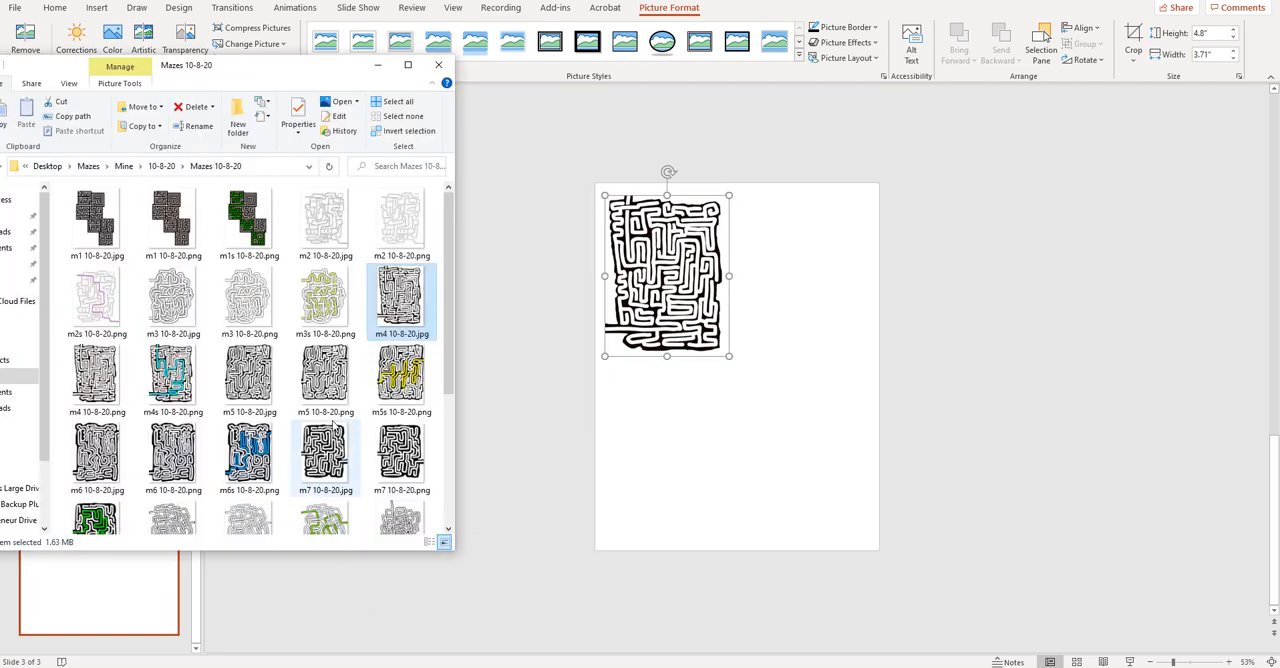
drag(102, 373, 769, 463)
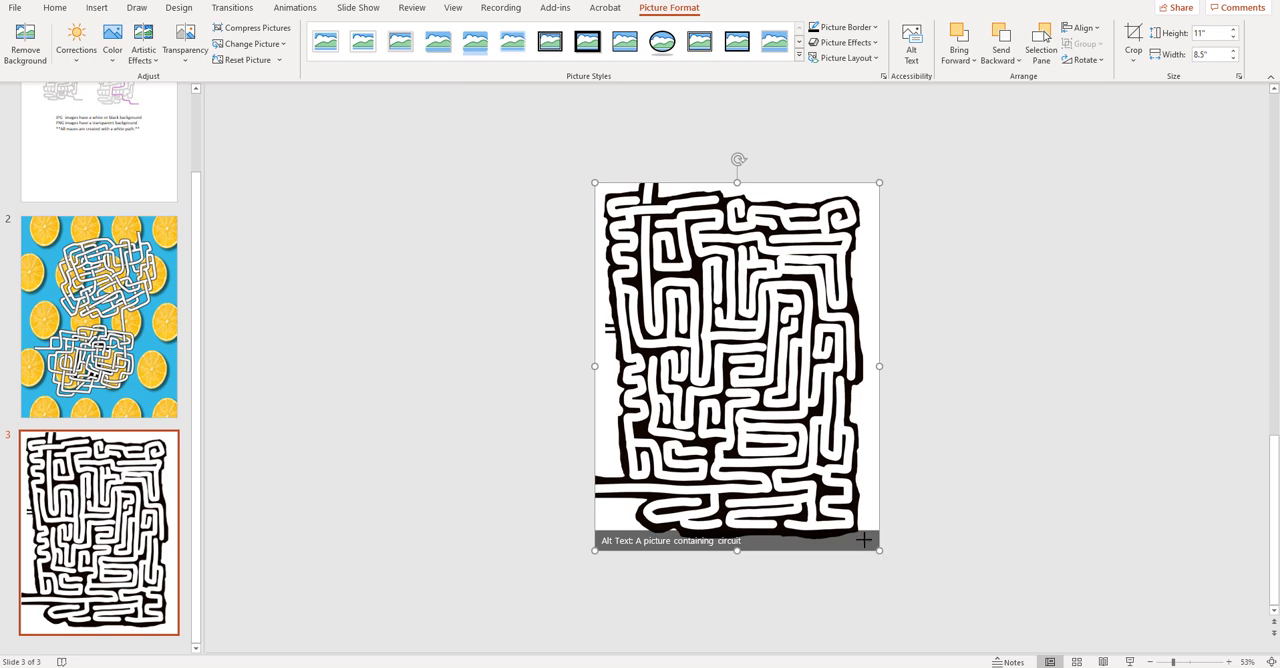
drag(864, 540, 722, 391)
drag(677, 274, 768, 442)
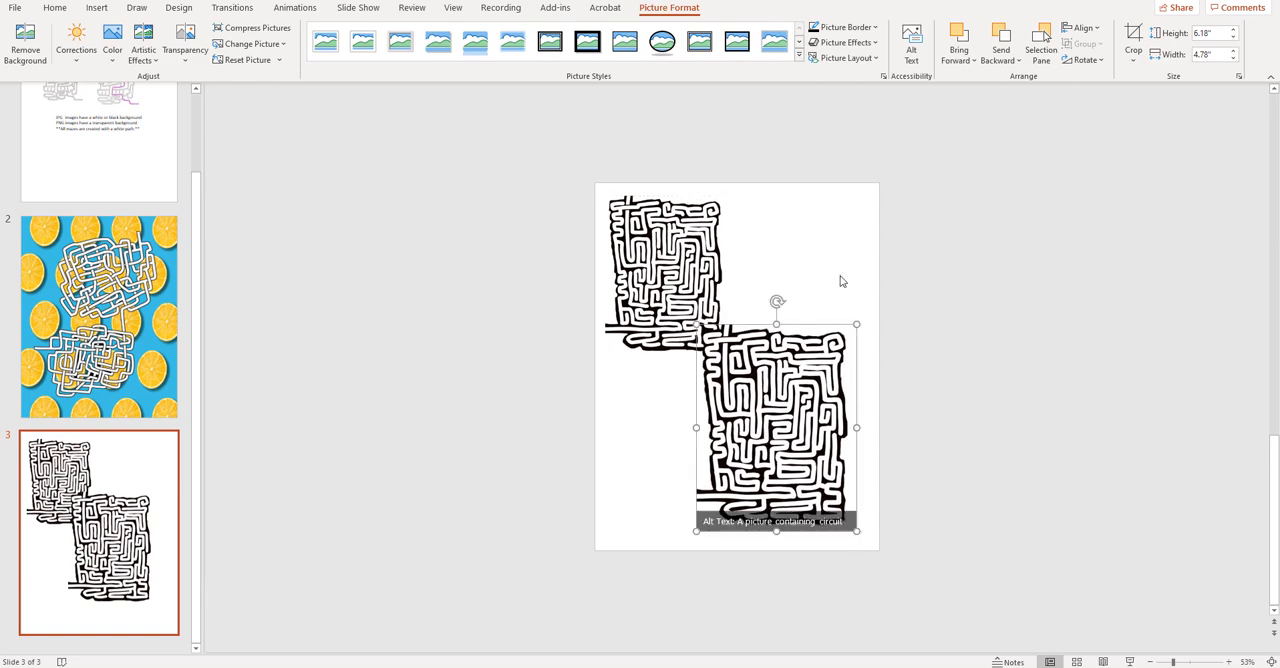
click(914, 255)
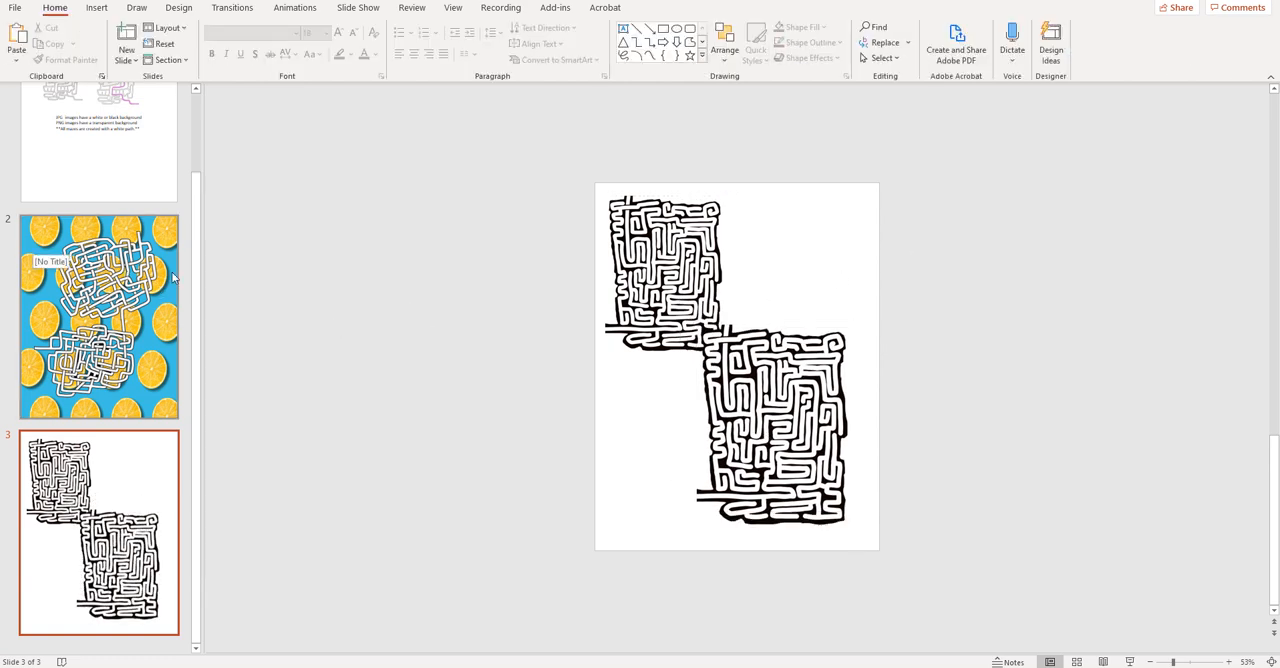
- Copy the orange-slice picture from slide 2 onto slide 3 and send it behind both mazes
click(172, 280)
click(626, 213)
right_click(626, 213)
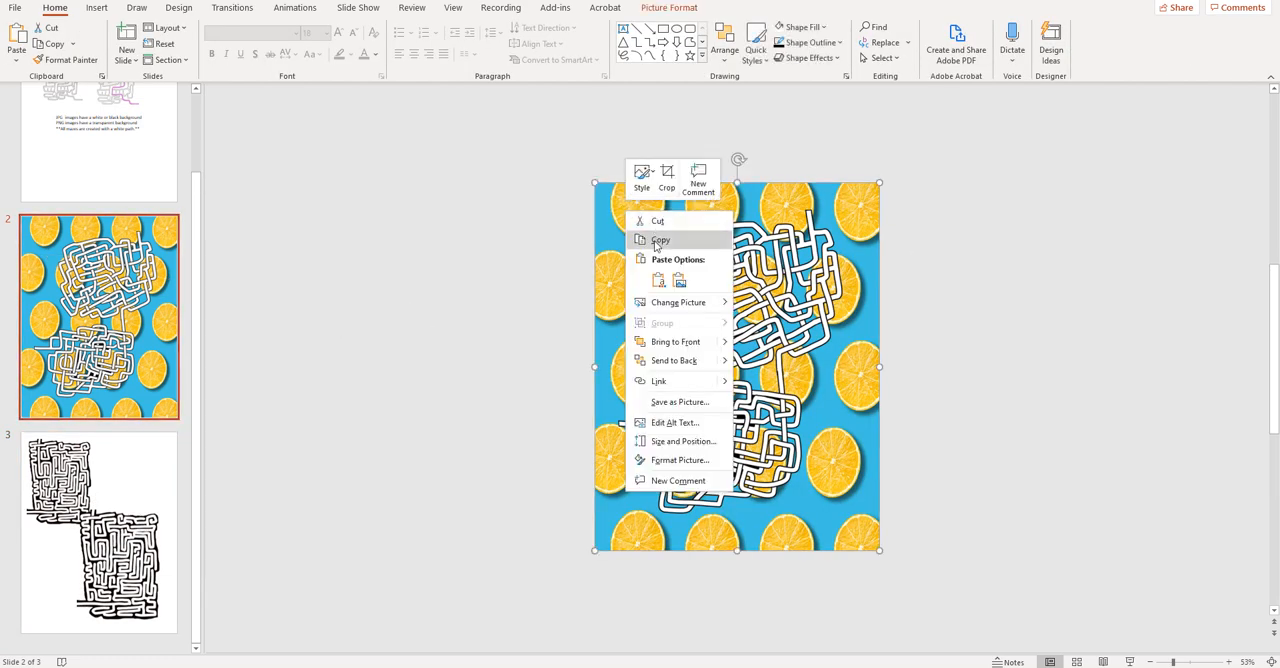
click(652, 238)
click(90, 495)
right_click(423, 350)
click(449, 377)
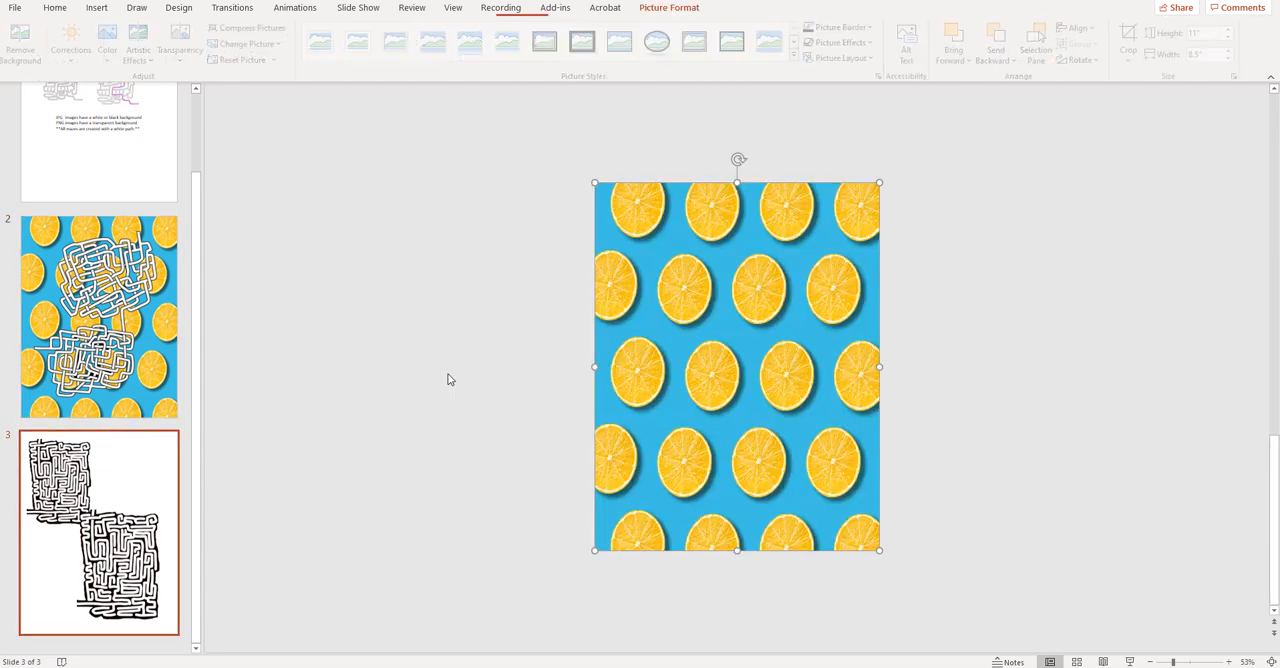
right_click(755, 350)
mouse_move(812, 497)
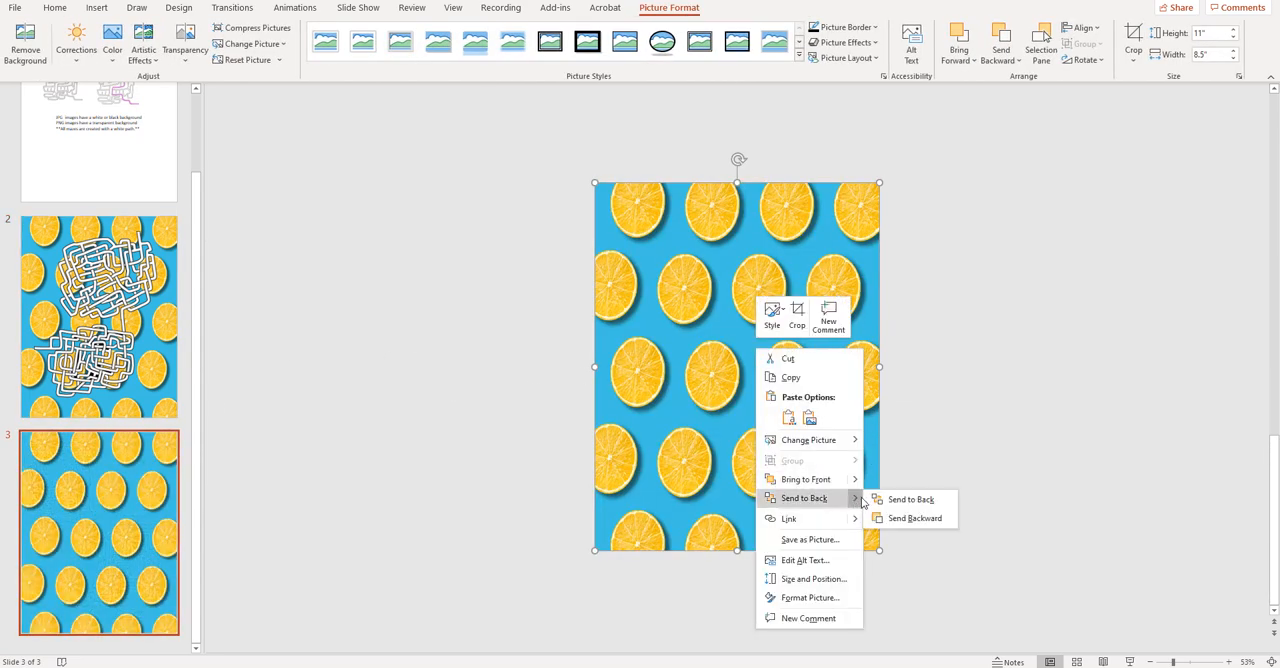
click(905, 500)
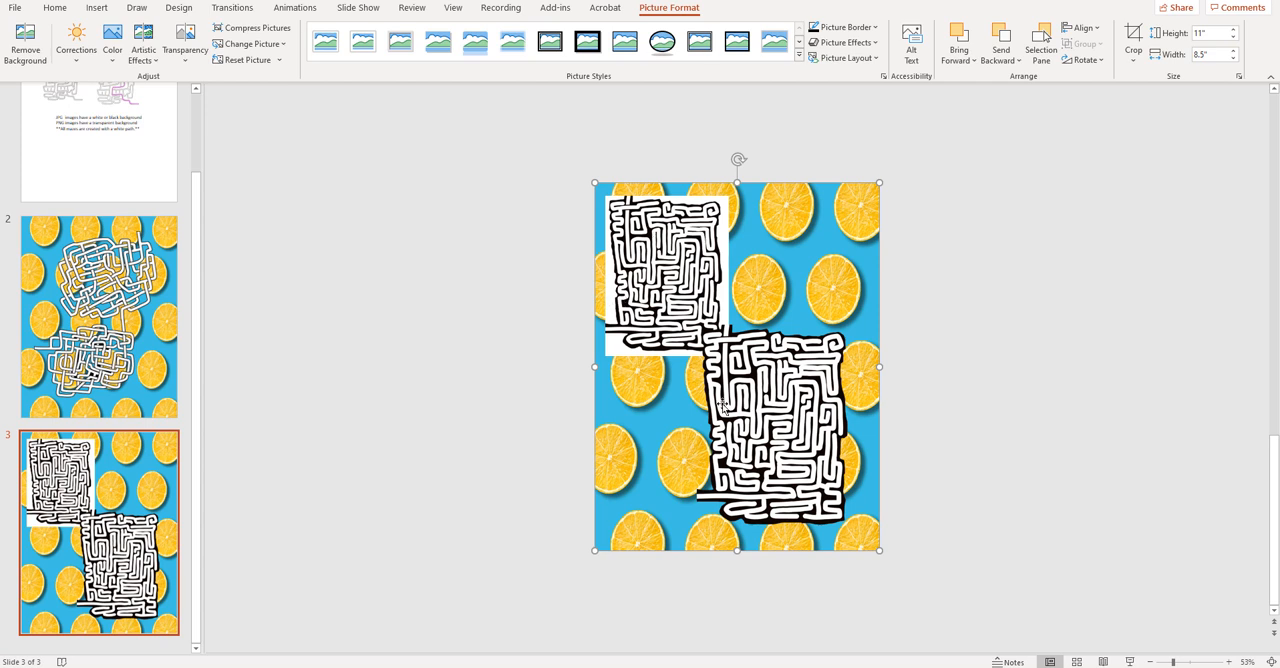
- Shift the PNG maze slightly toward the lower right and delete the white-backed JPG maze from slide 3
drag(782, 424, 794, 440)
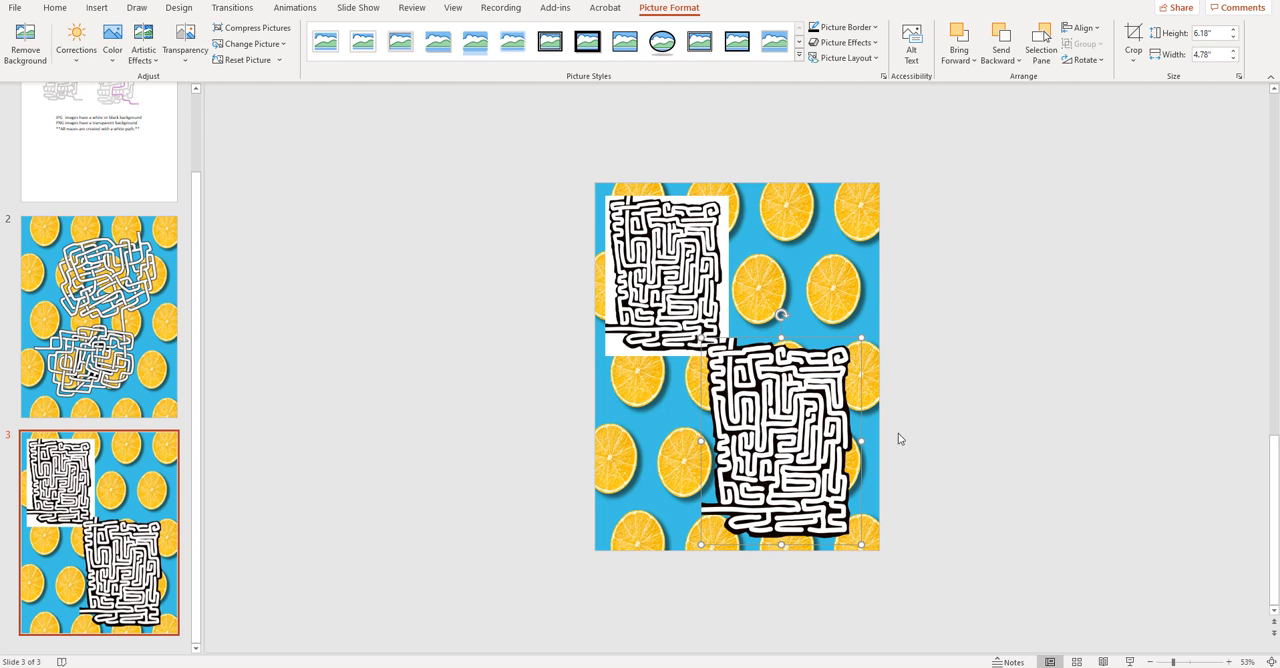
click(668, 305)
key(Delete)
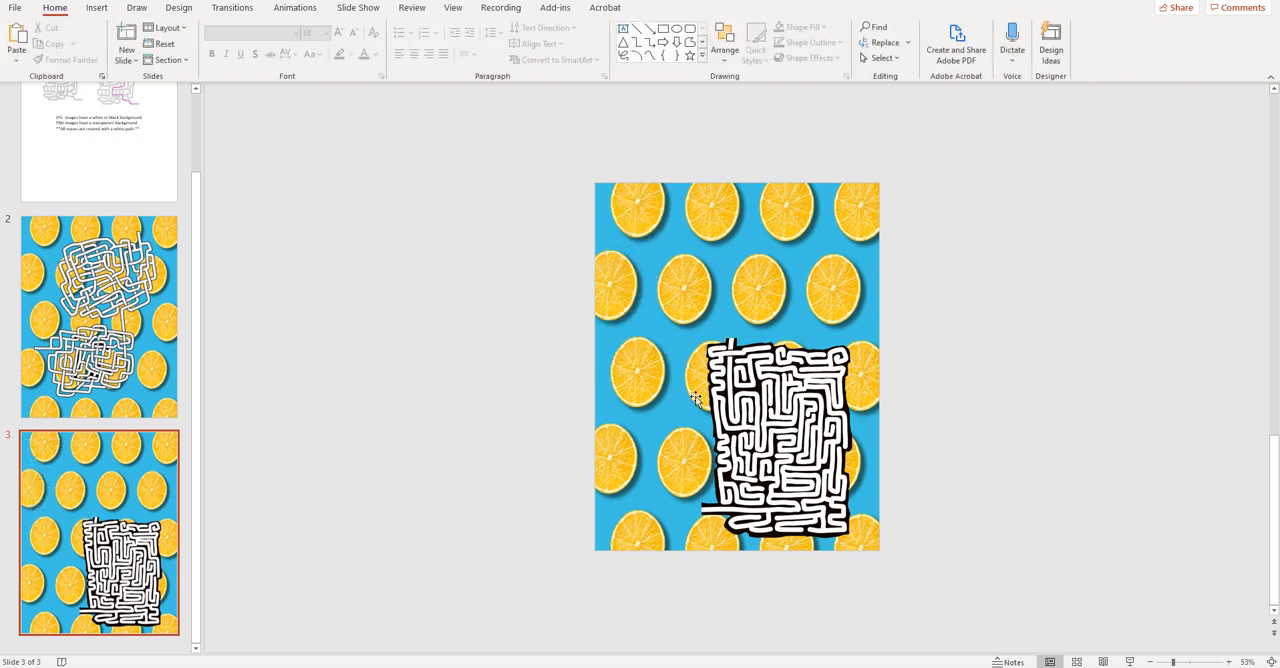
- Move the PNG maze toward the upper middle of slide 3 and enlarge it to about 6.94" by 8.98"
drag(735, 420, 665, 312)
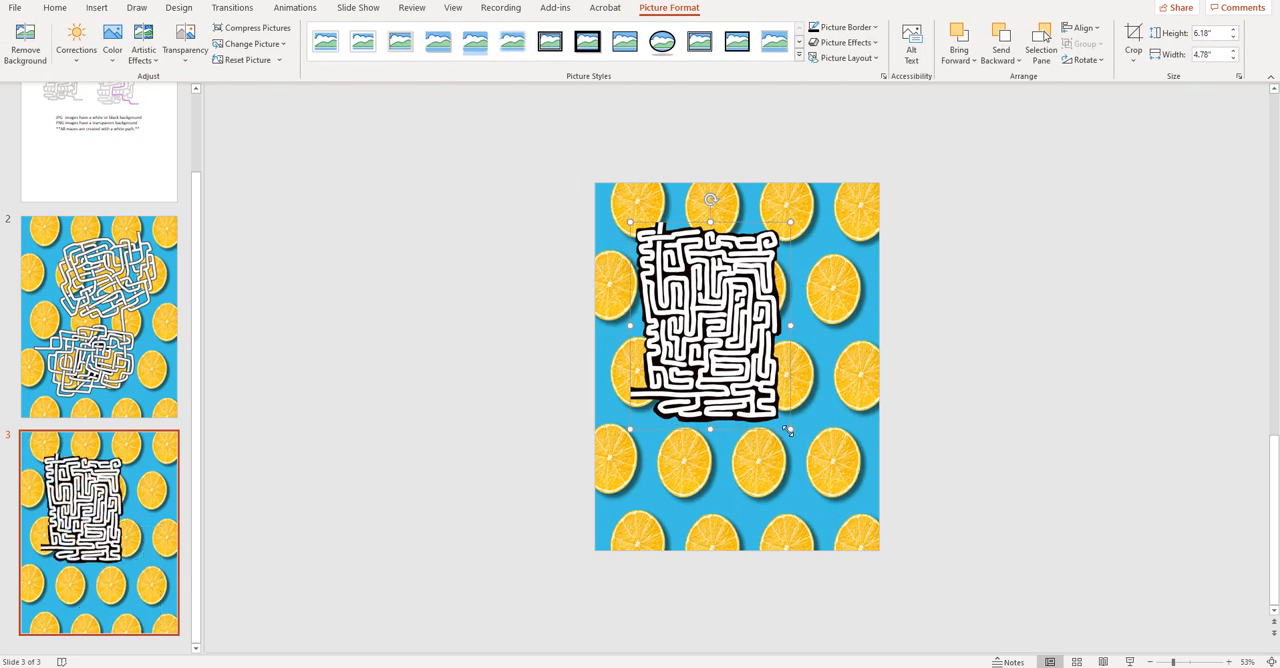
drag(784, 426, 862, 522)
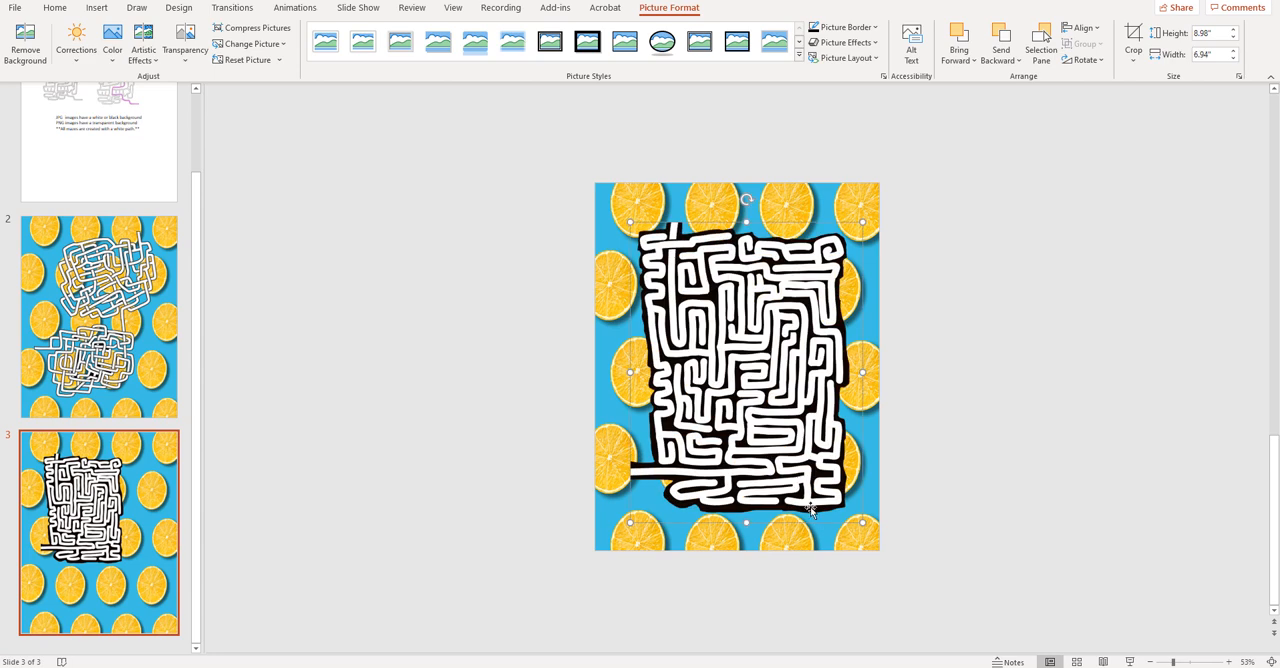
click(968, 418)
- Try recoloring the PNG maze with a dark gold variation and with Blue, Accent color 1 Light
click(751, 386)
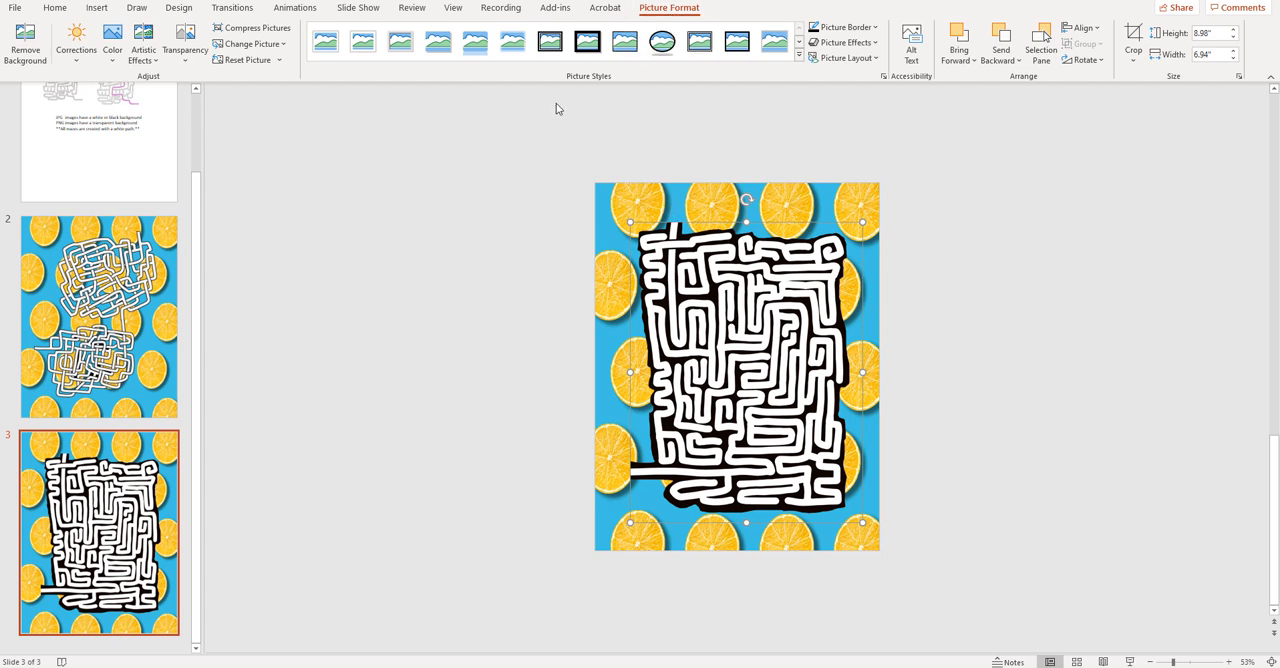
click(113, 60)
click(282, 292)
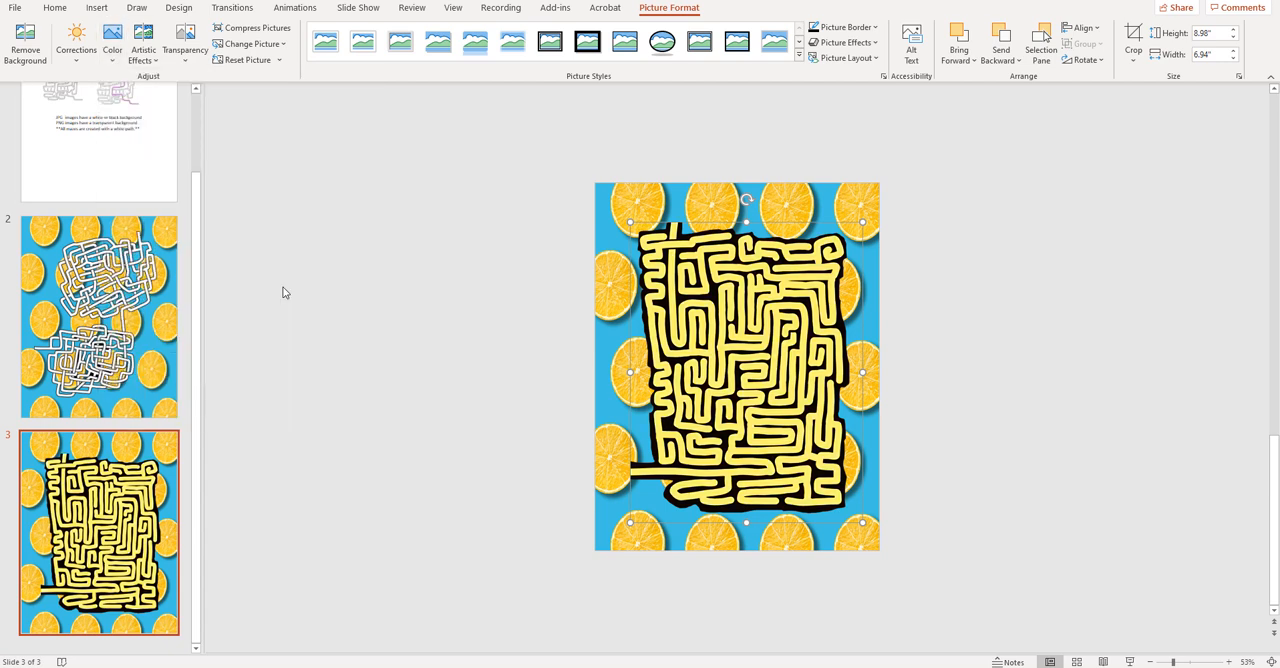
click(112, 55)
click(173, 339)
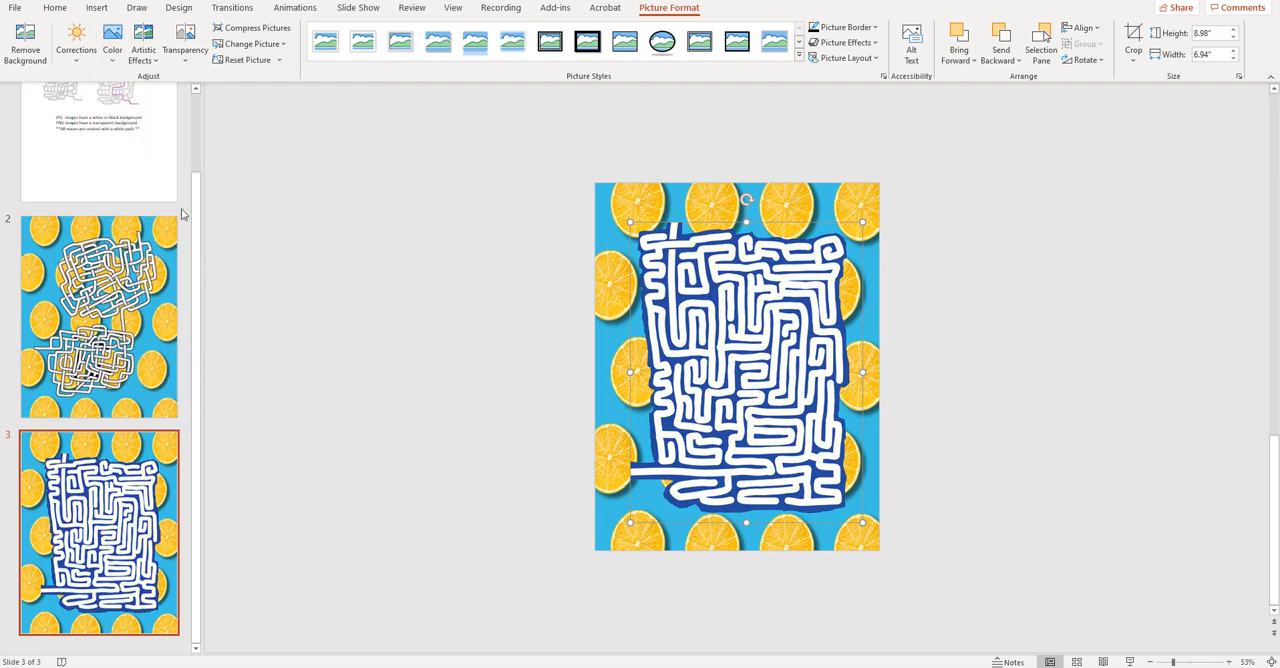
- Recolor the PNG maze on slide 3 with the standard green from the additional color variations
click(114, 66)
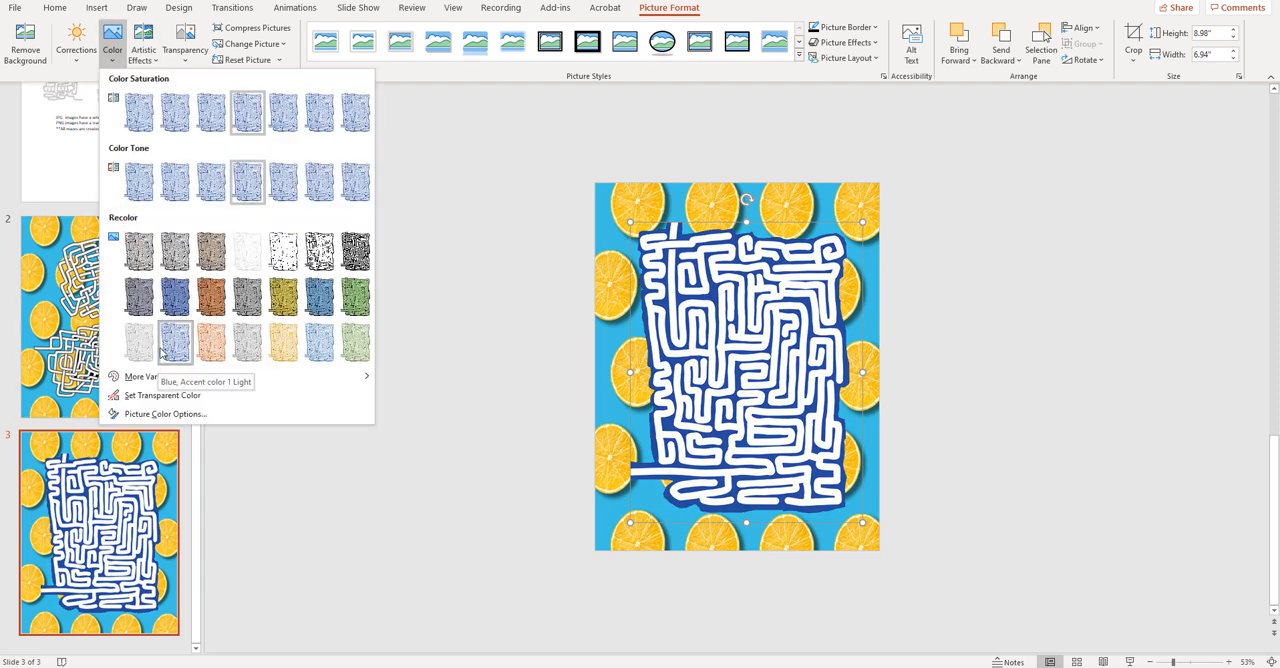
mouse_move(178, 380)
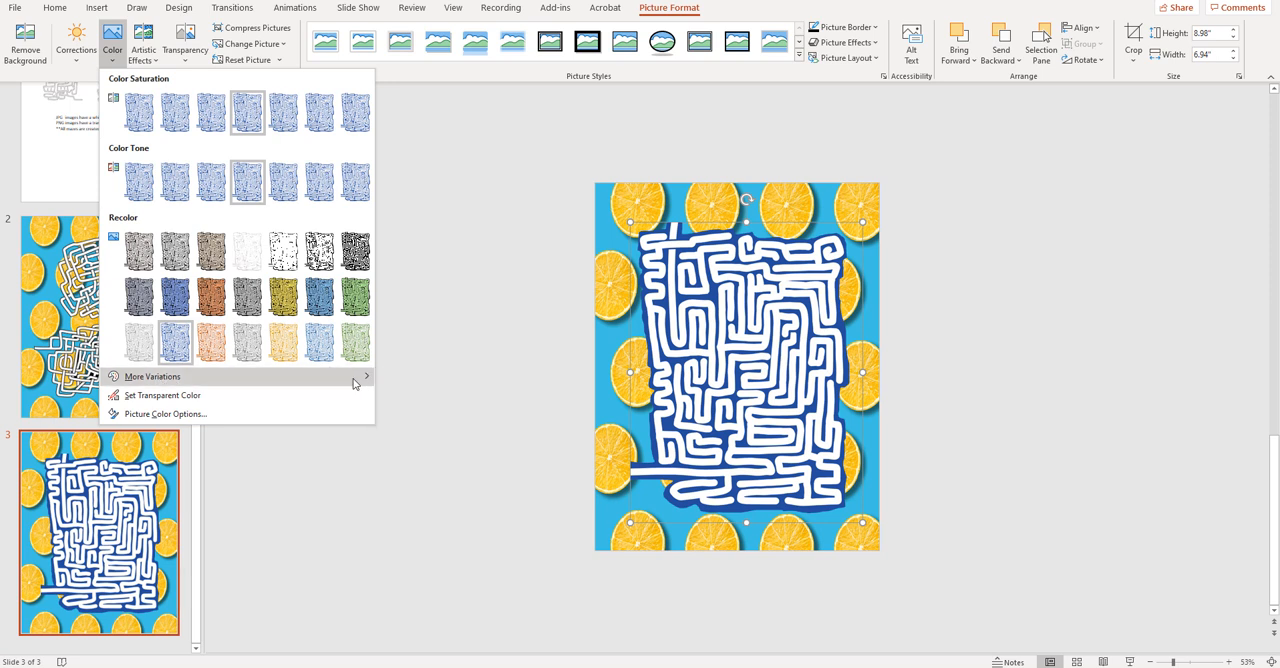
mouse_move(368, 380)
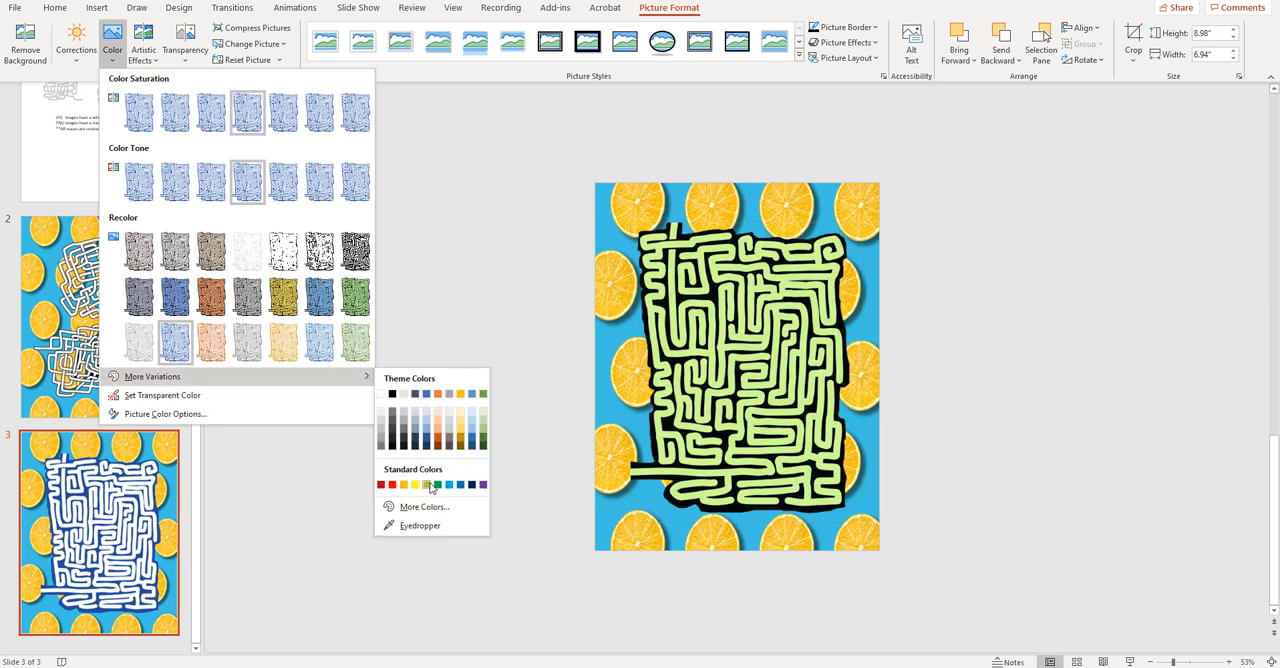
click(438, 485)
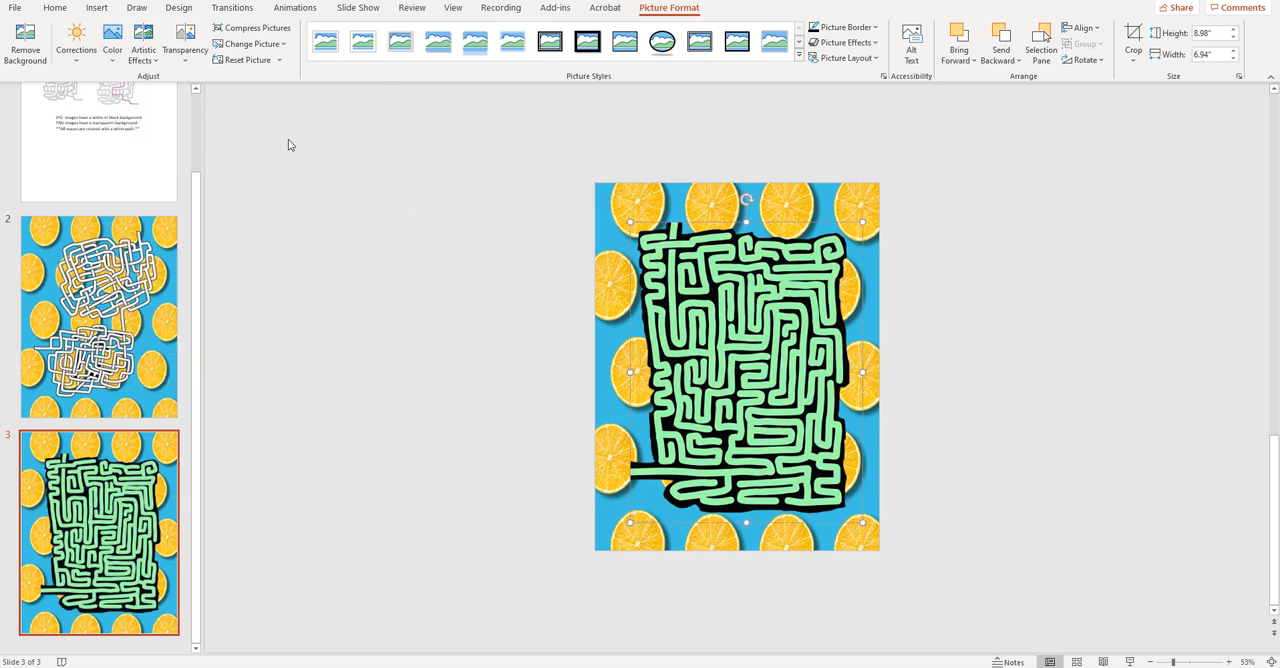
- Try artistic effects on the green maze and undo the change
click(146, 58)
click(181, 90)
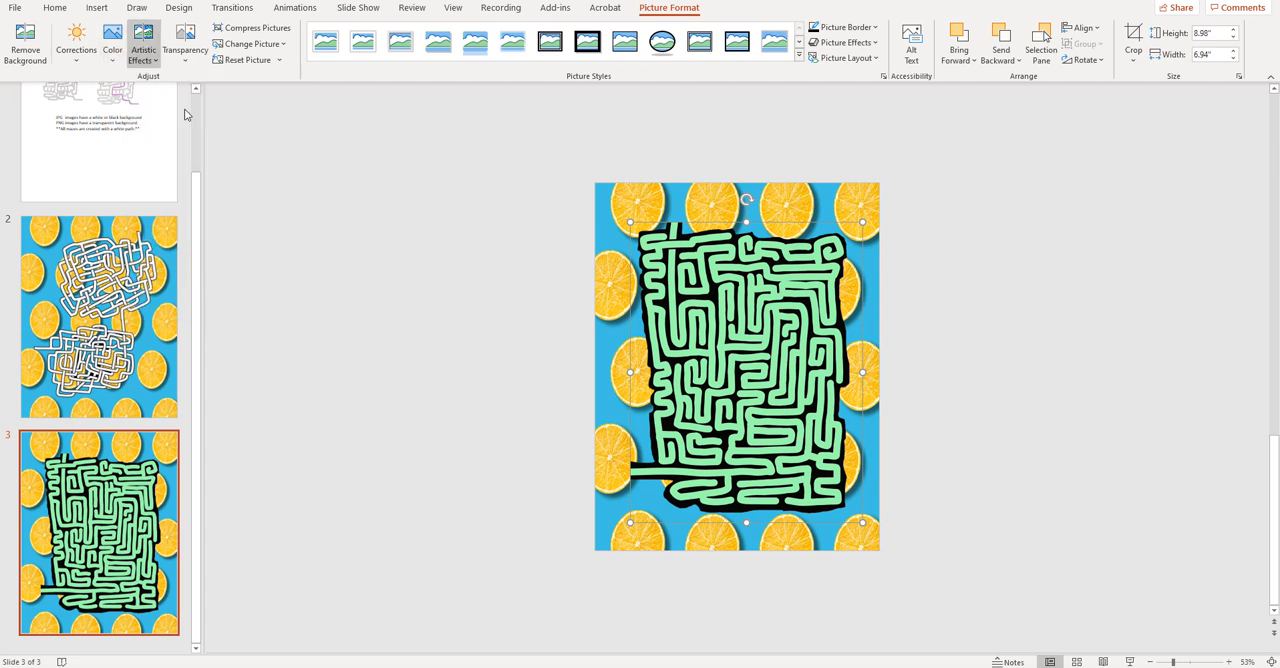
click(145, 52)
click(352, 216)
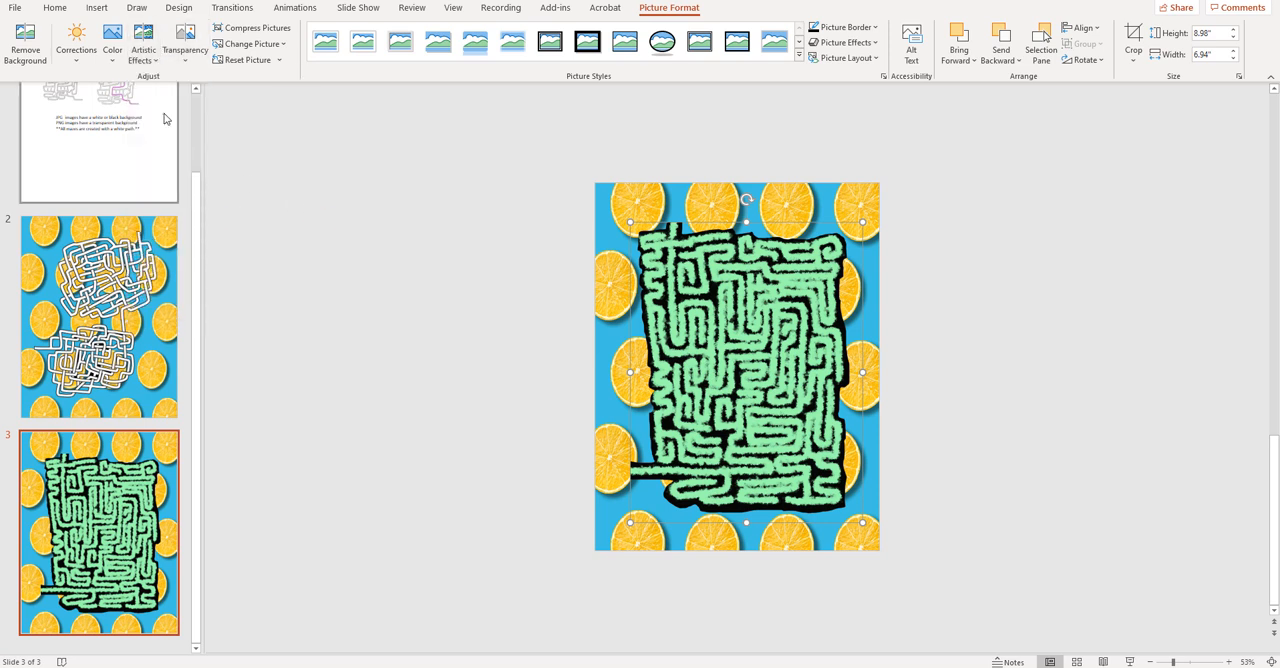
key(ctrl+z)
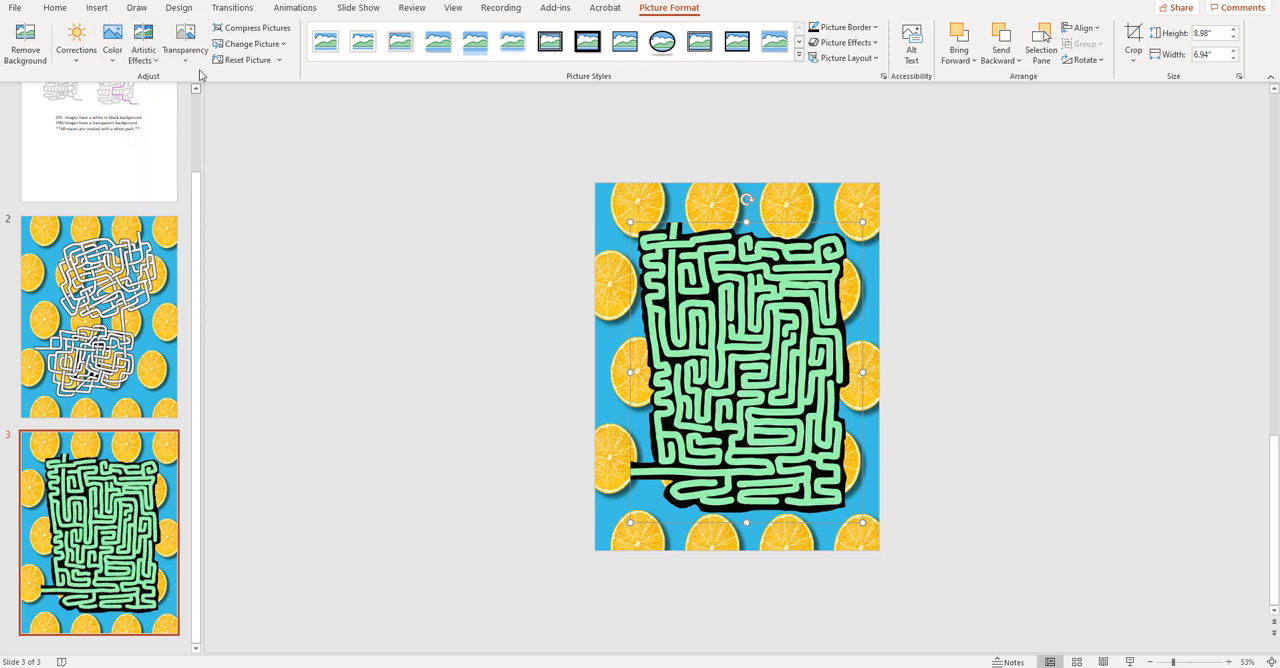
- Try a strong transparency preset on the green maze so the orange slices show through
click(186, 55)
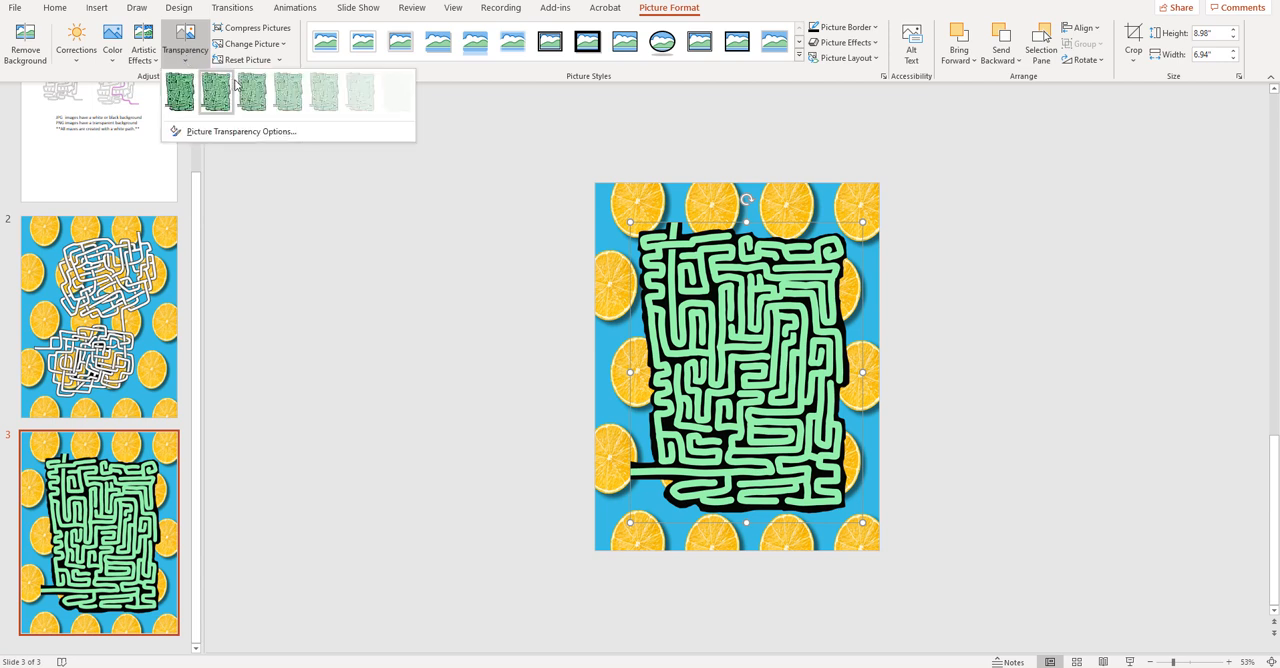
click(321, 92)
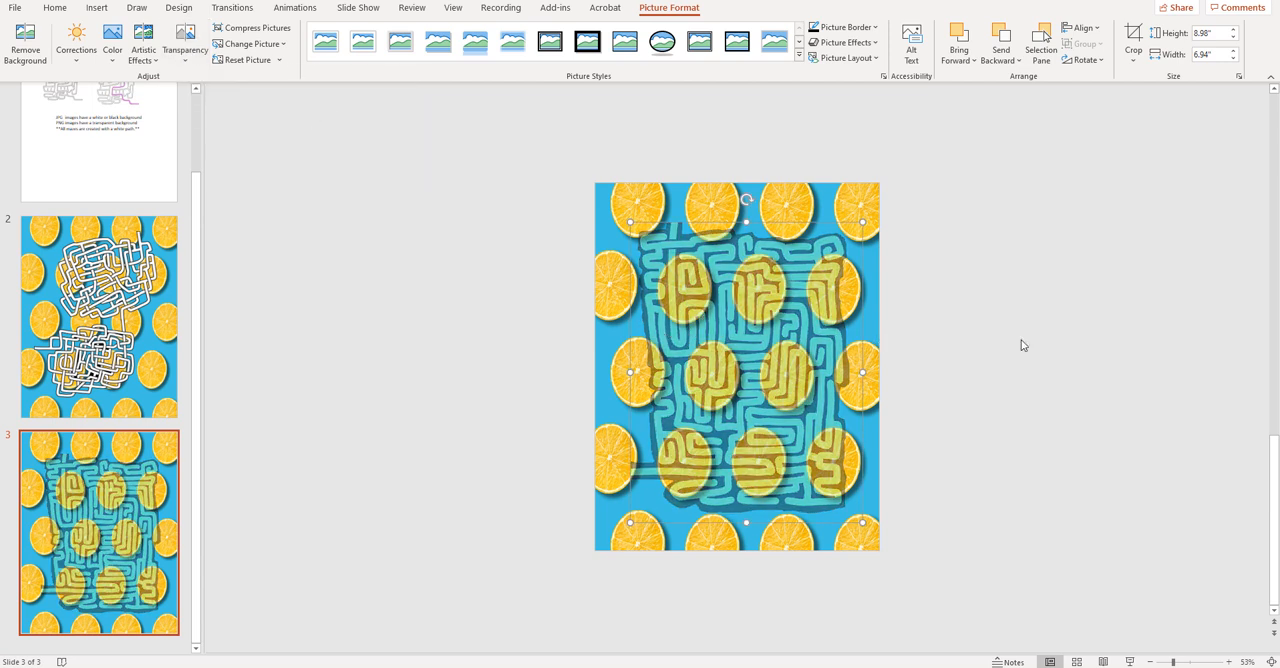
click(530, 317)
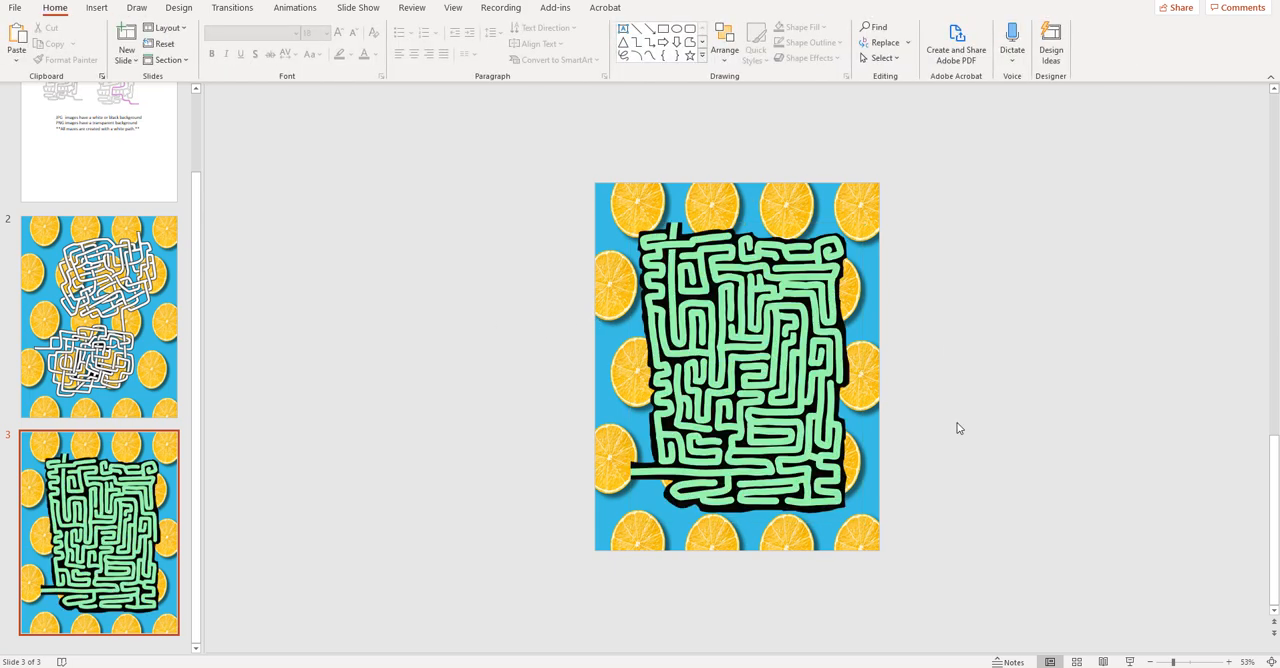
- Delete the orange-slice background picture from slide 2
scroll(959, 428, up, 2)
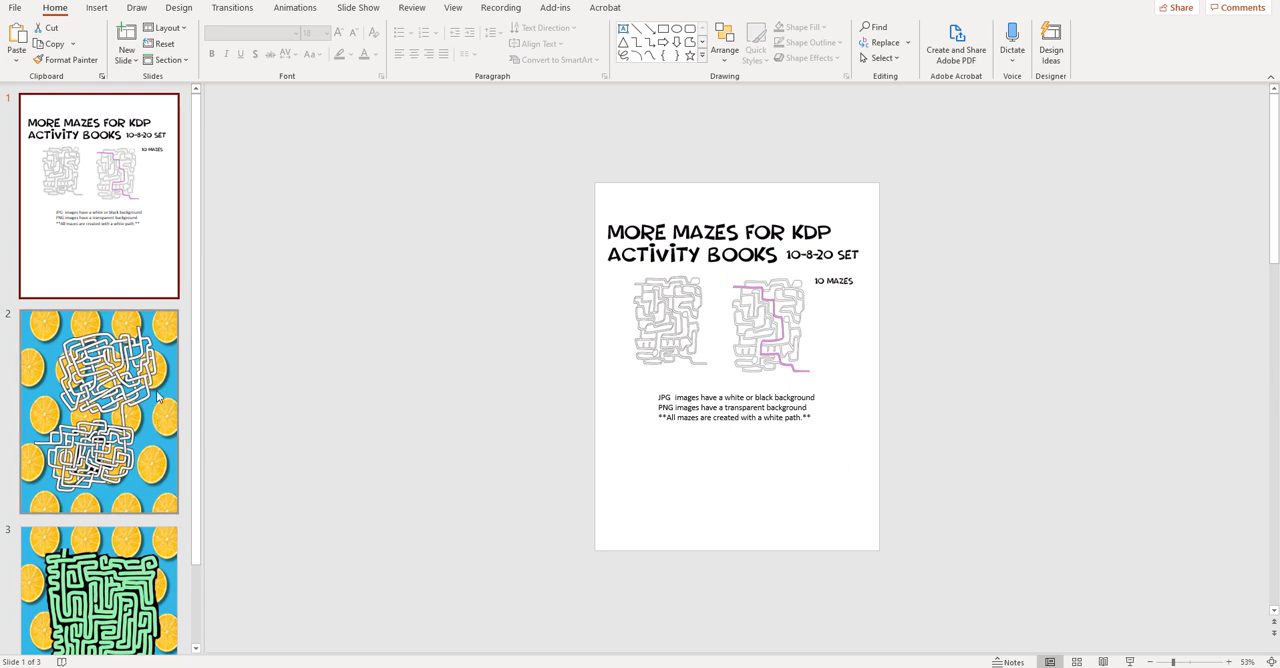
scroll(125, 430, down, 1)
click(125, 335)
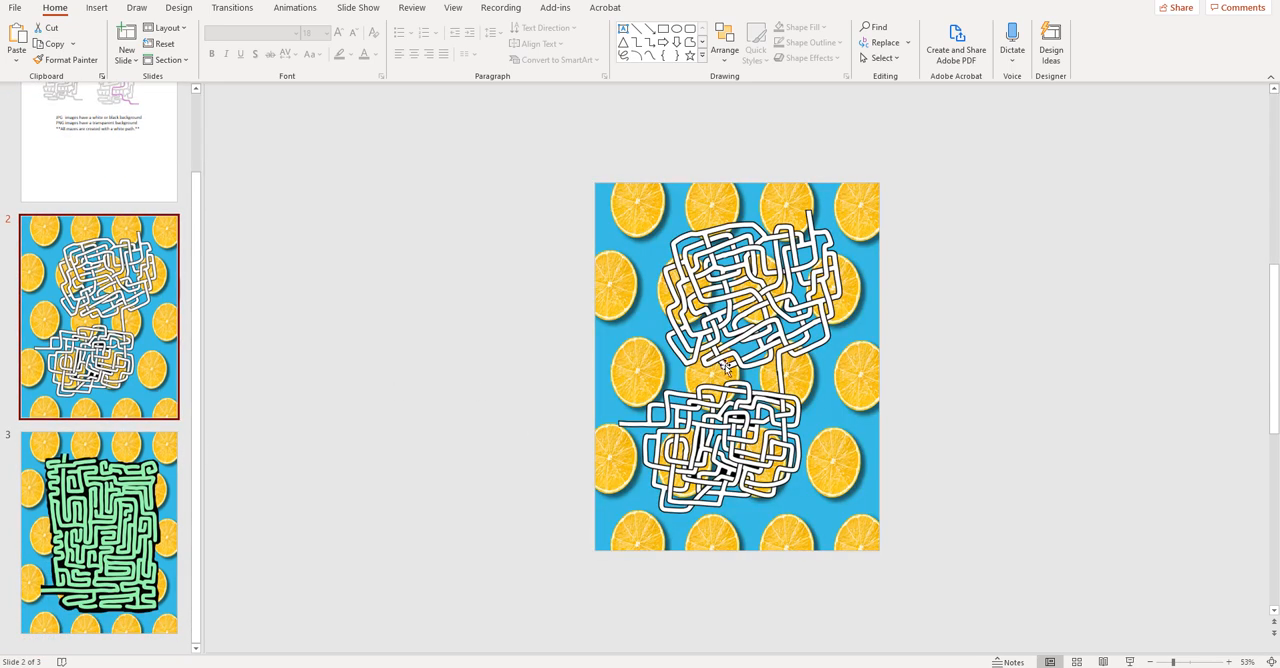
click(828, 380)
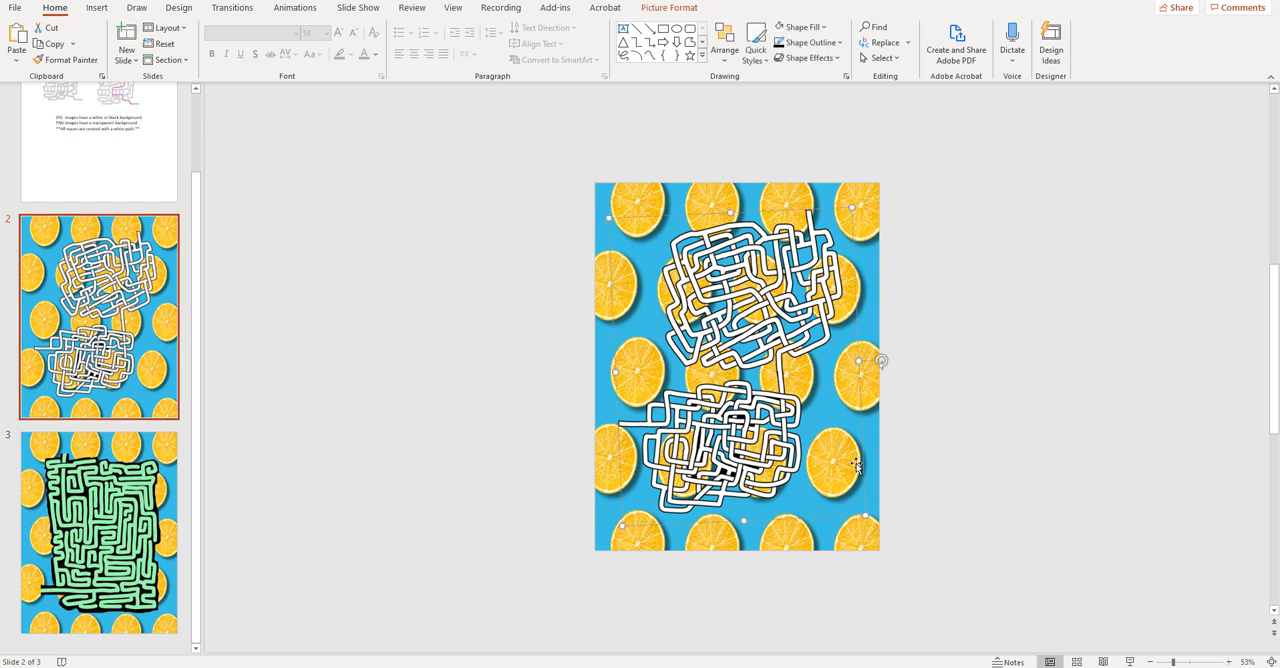
click(876, 502)
key(Delete)
- Enlarge the combined maze on slide 2 beyond the page edges and shift it to the left
click(843, 505)
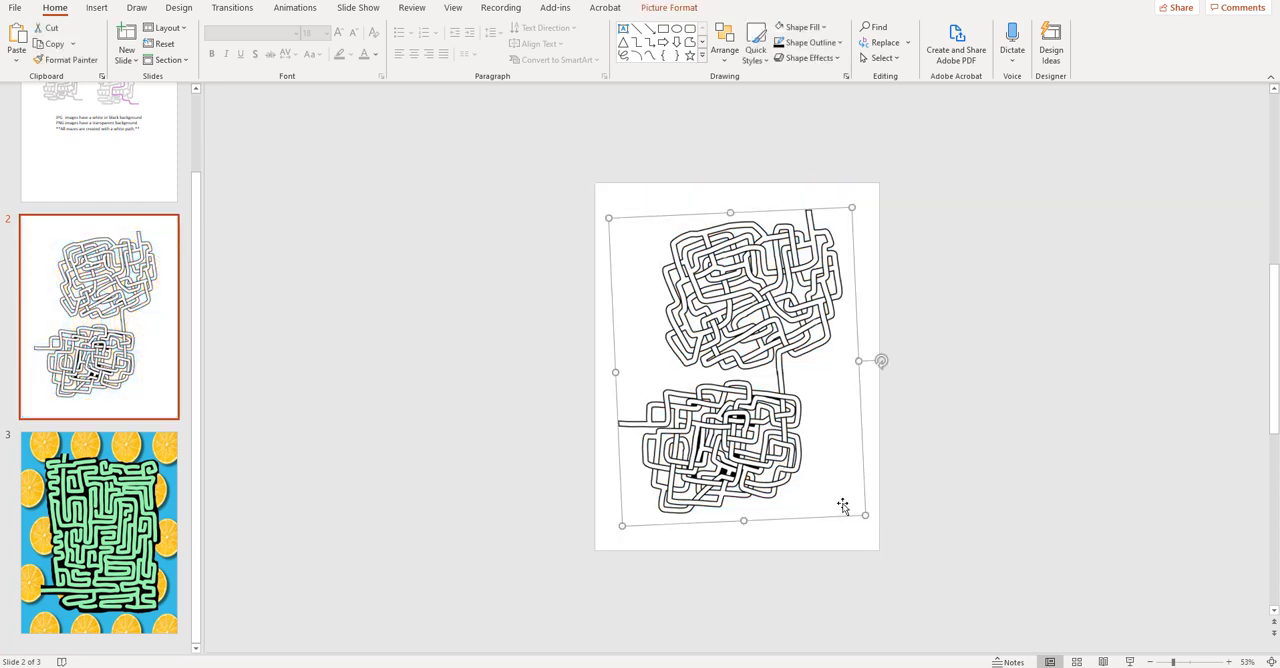
drag(884, 541, 1036, 636)
drag(839, 287, 715, 289)
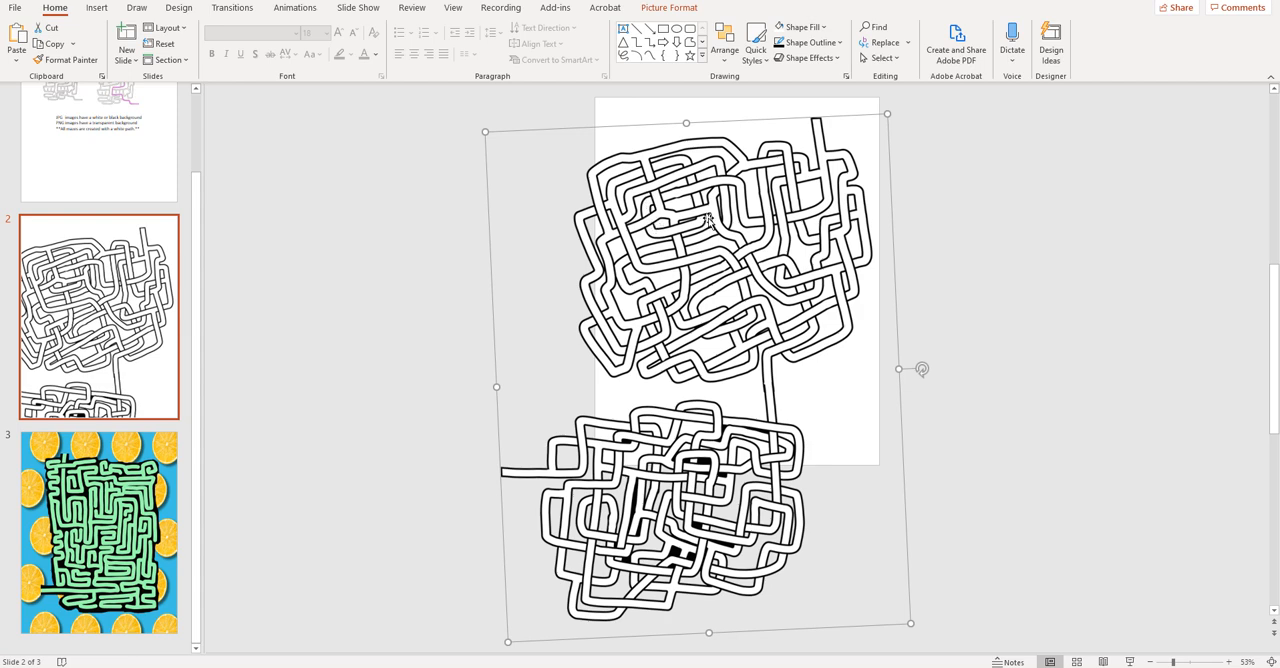
click(350, 327)
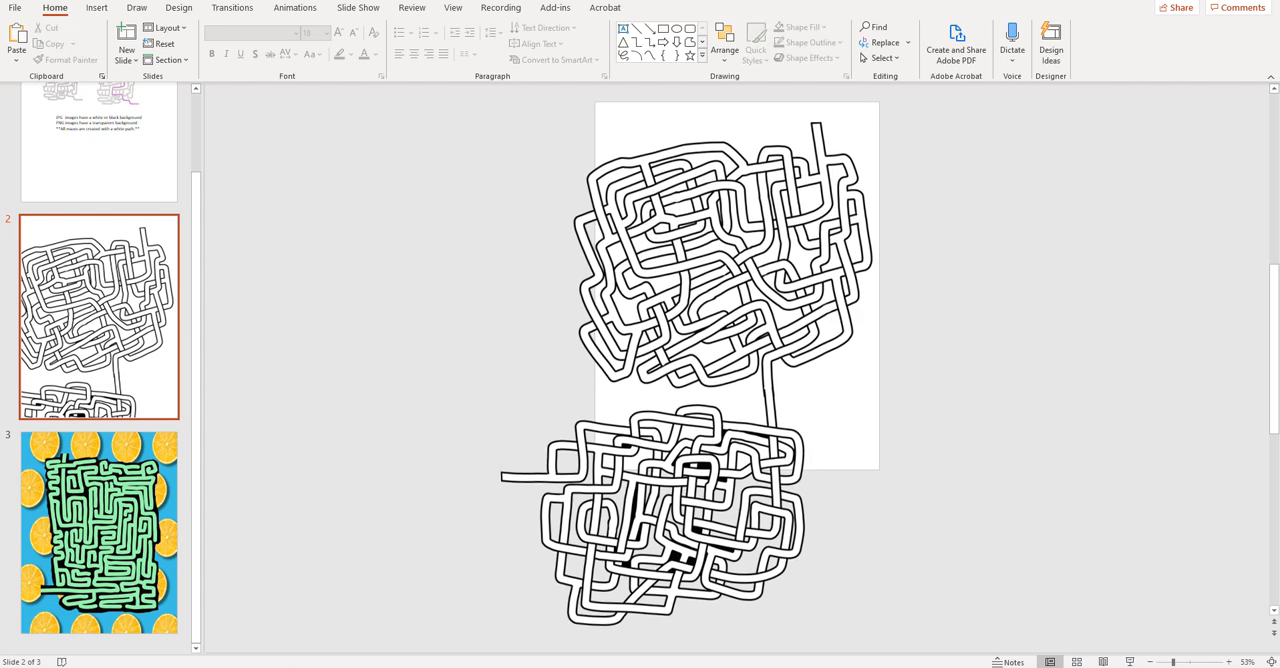
- Insert m2 10-8-20.png from the Mazes 10-8-20 folder into slide 2 and place it just off the page's right side
key(alt+Tab)
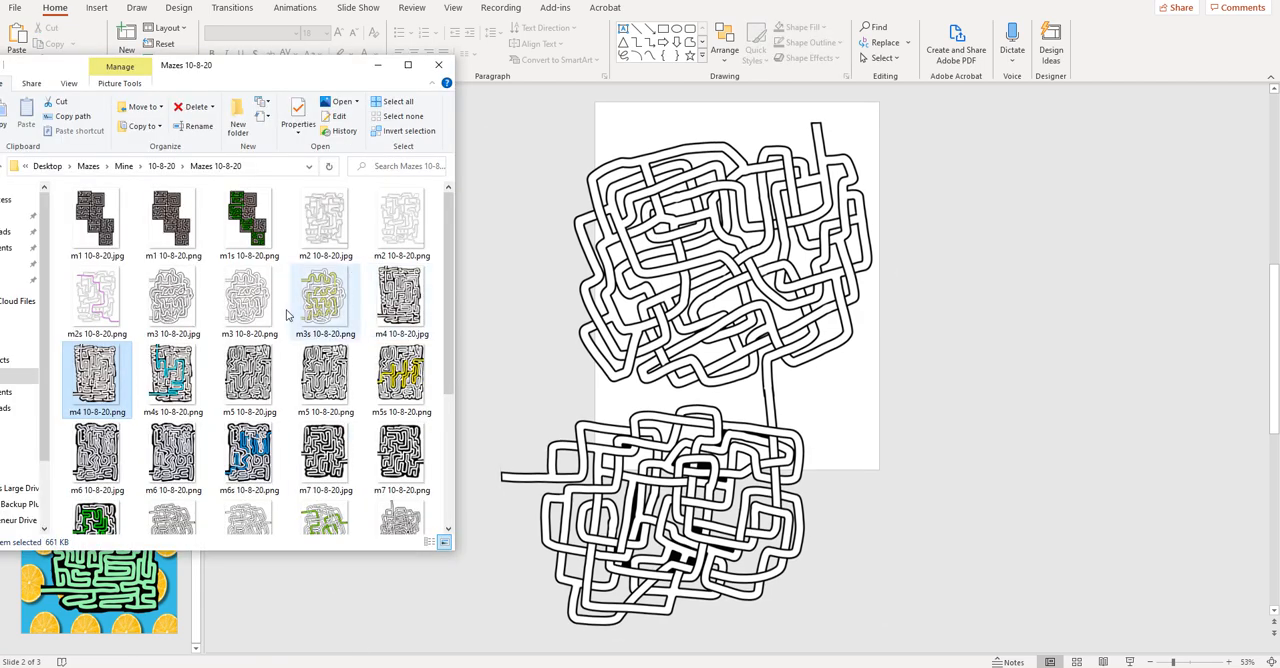
click(325, 234)
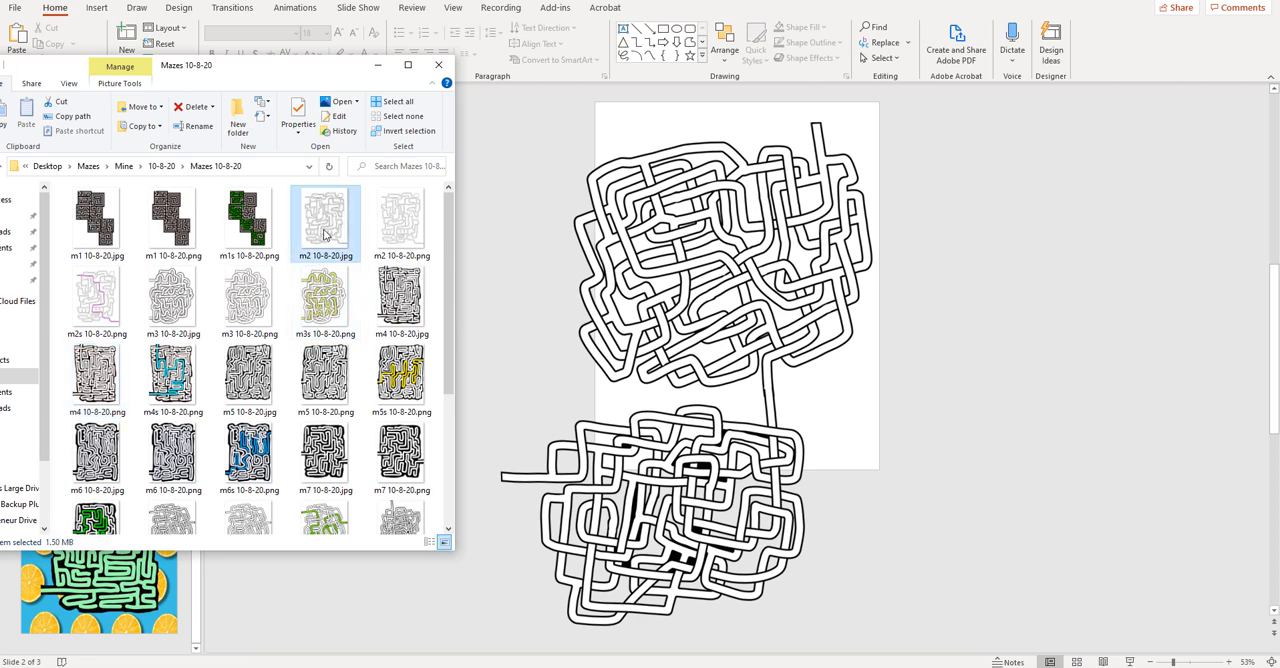
drag(400, 222, 1003, 351)
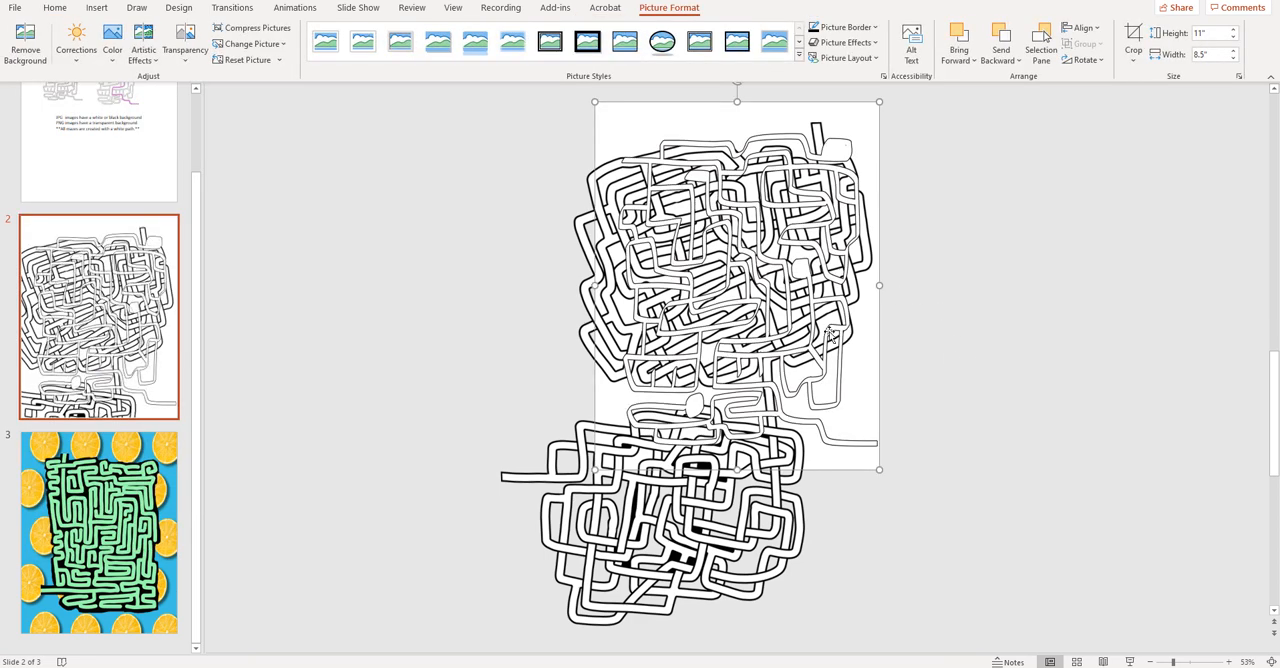
drag(830, 335, 1114, 380)
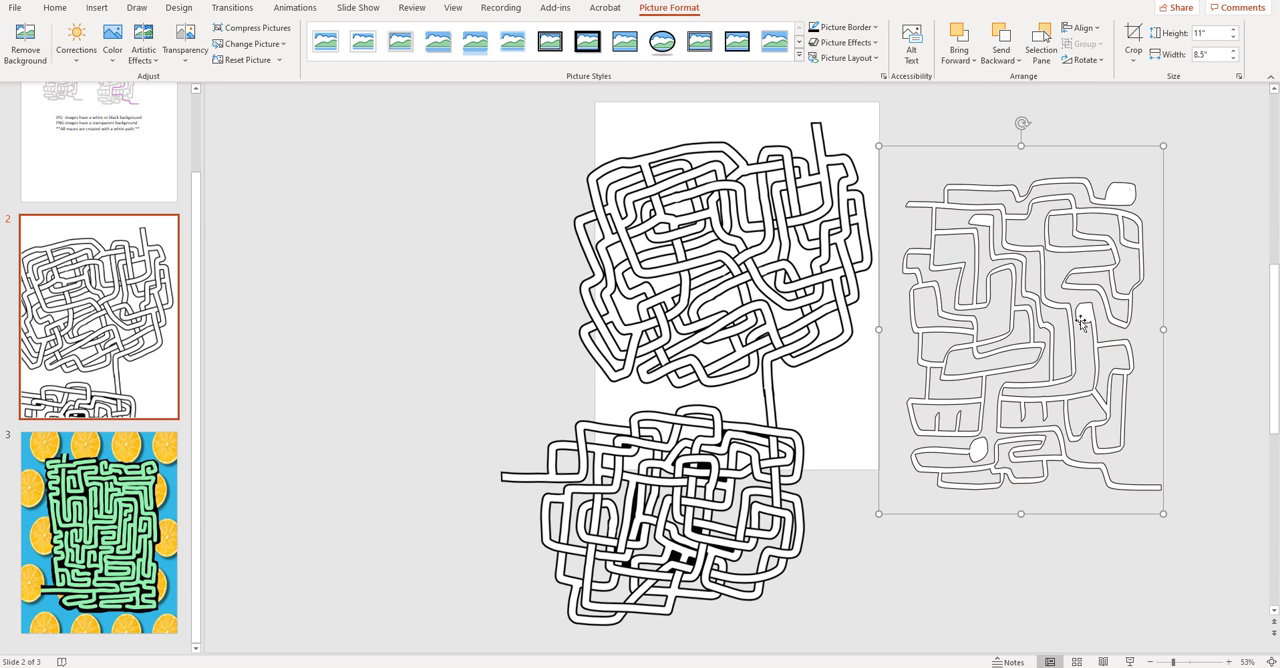